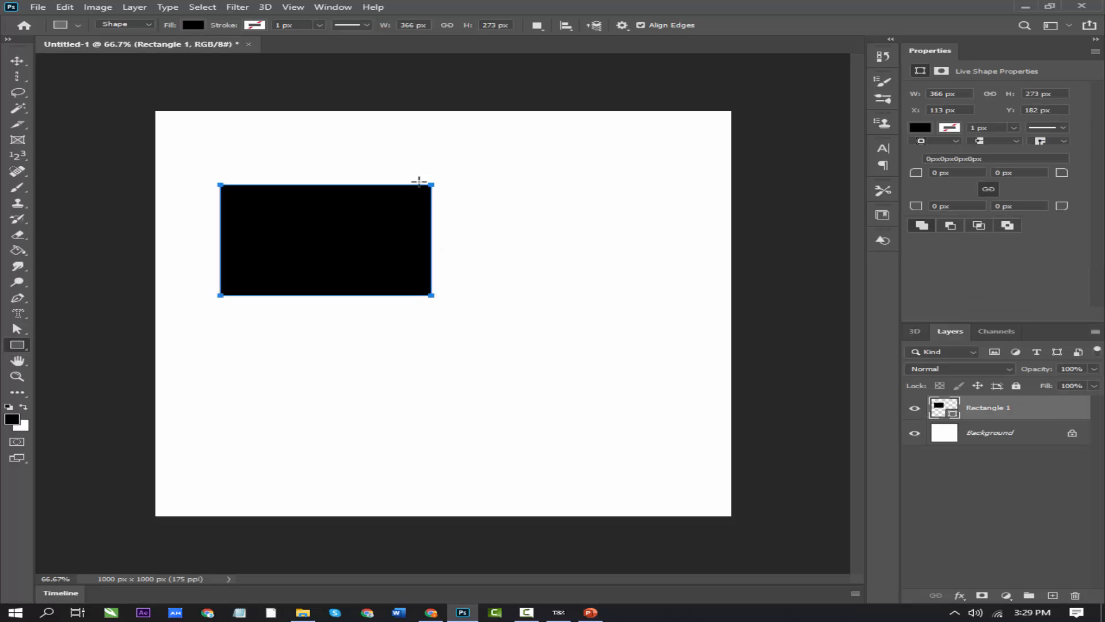
Set the drawing mode to Path and pull the black rectangle's upper-right corner outward with Direct Selection, accepting conversion to a regular path
left_click(151, 25)
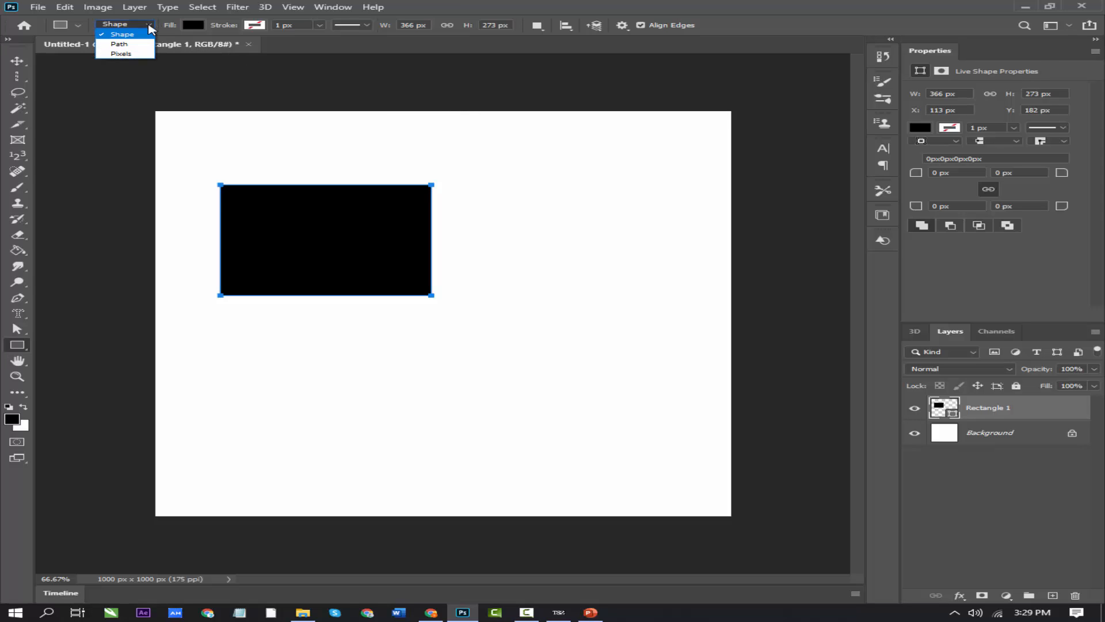
left_click(119, 45)
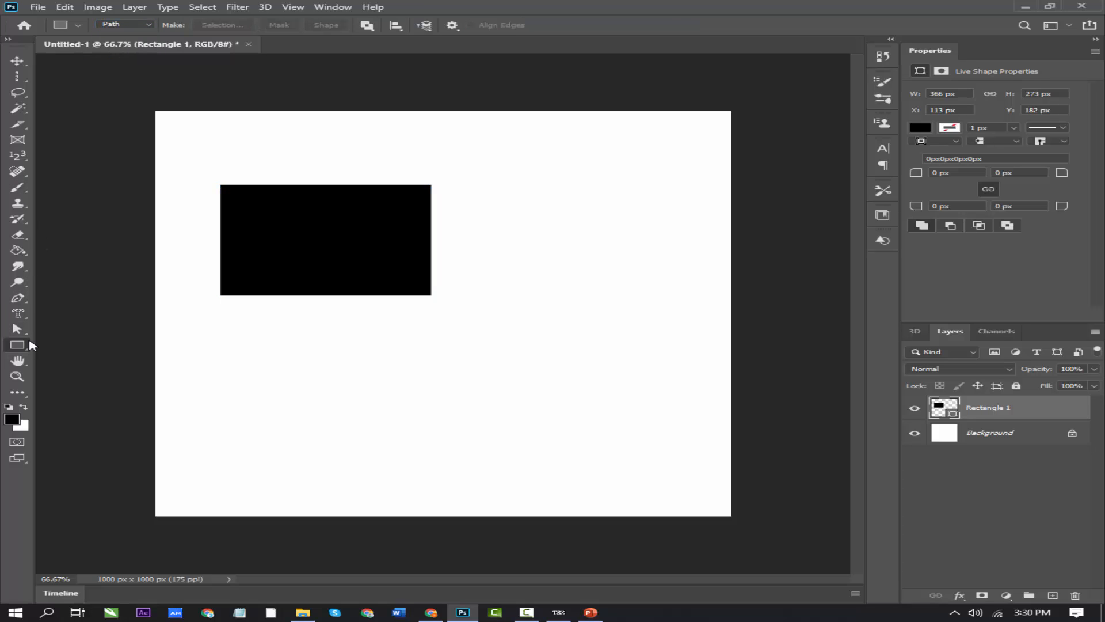
left_click(21, 333)
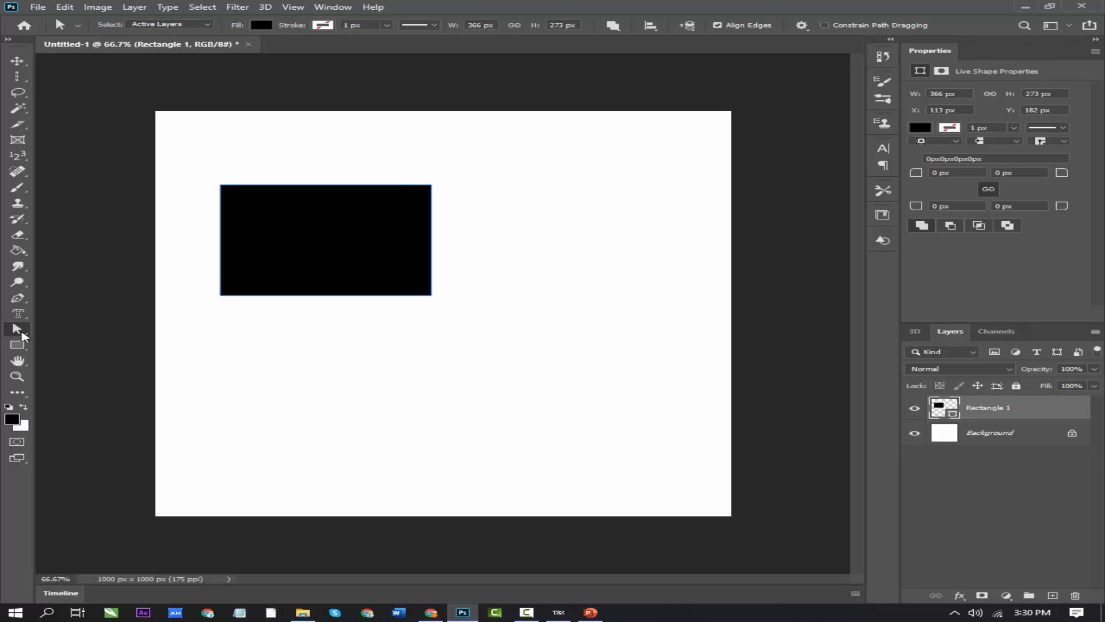
right_click(21, 336)
left_click(68, 346)
left_click_drag(459, 173, 498, 231)
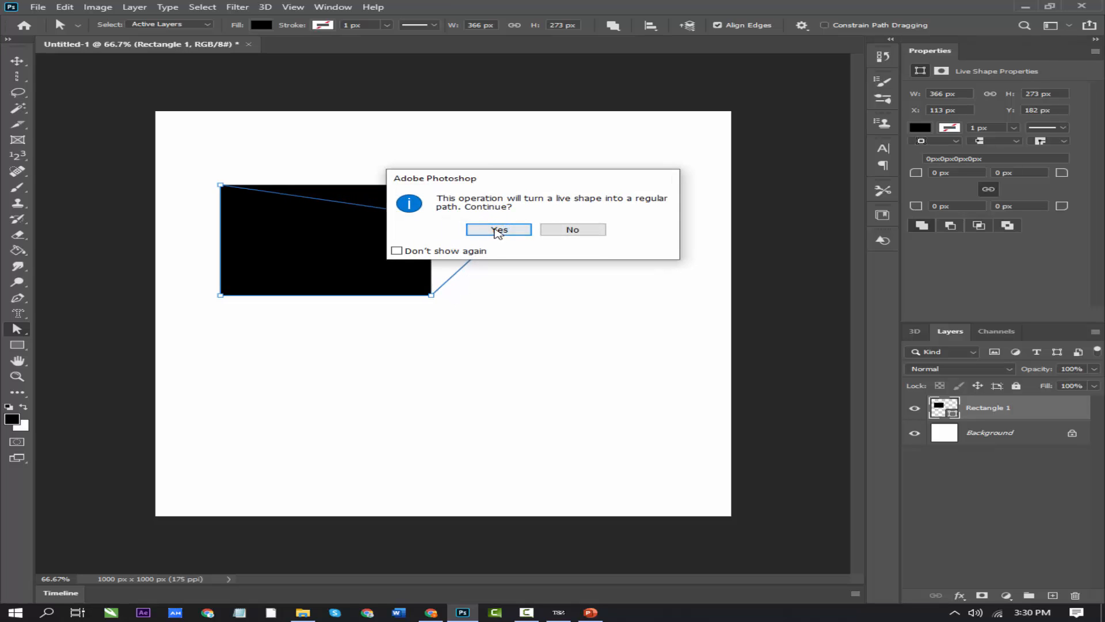
left_click(498, 231)
Move the black shape's two lower corner points and its upper-left corner point inward, and delete the upper-left point
left_click_drag(431, 296, 380, 280)
left_click_drag(221, 295, 239, 263)
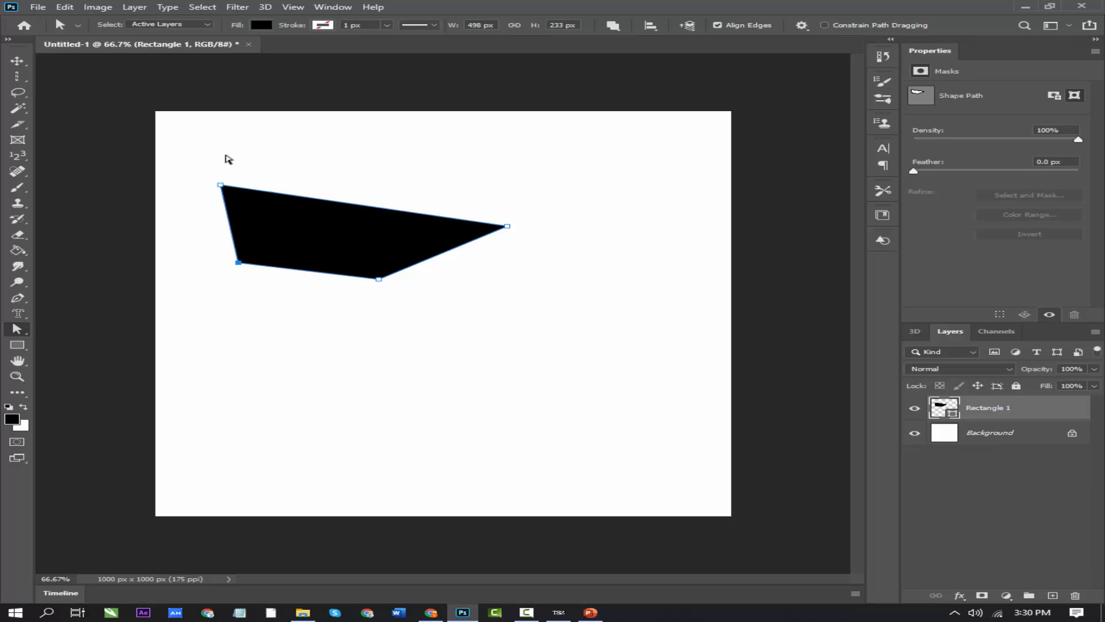
left_click_drag(221, 185, 259, 185)
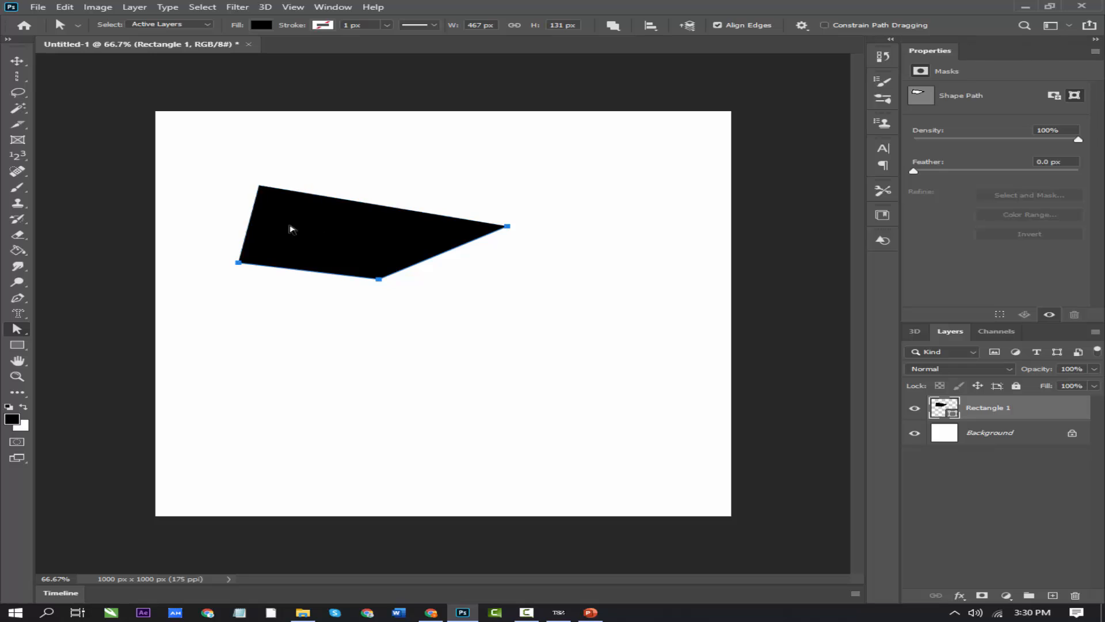
key("Delete")
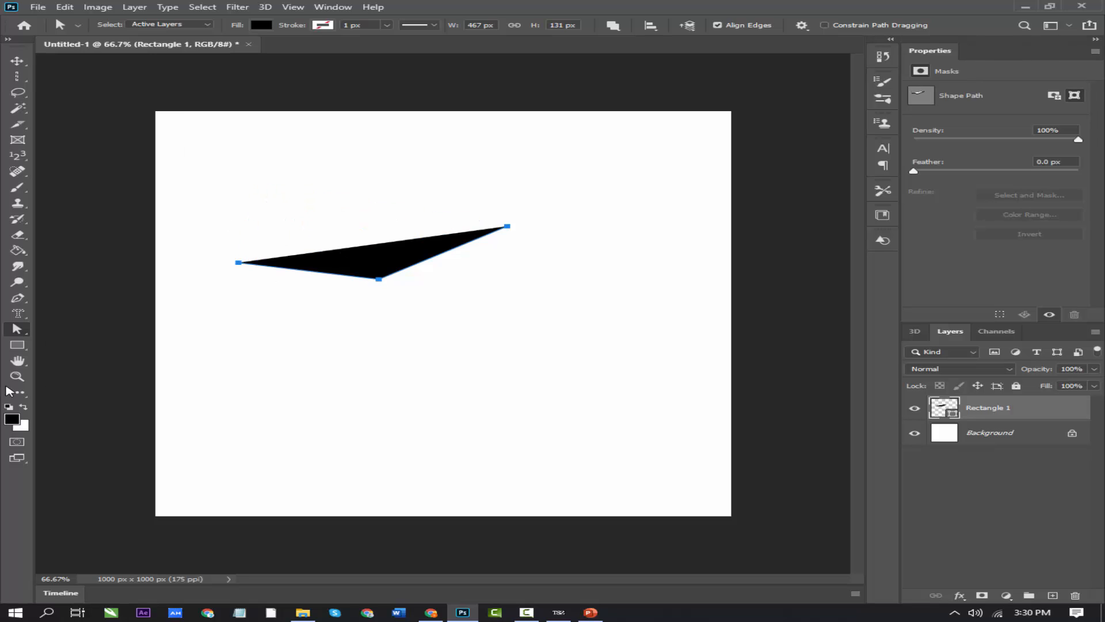
Delete the black shape and its layer from the canvas
left_click(18, 60)
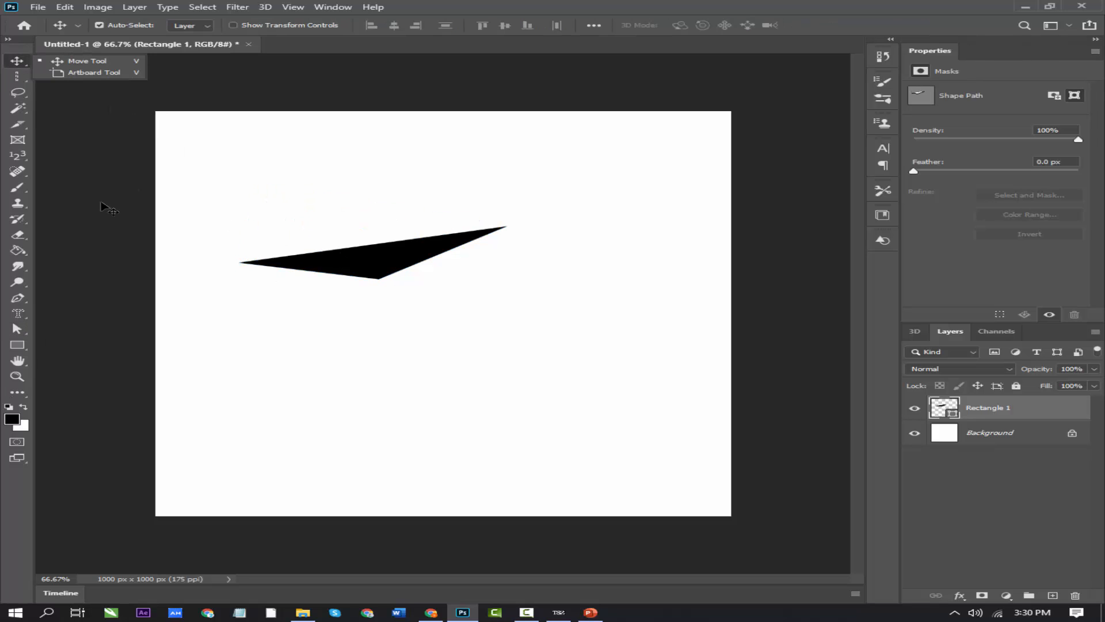
left_click(326, 263)
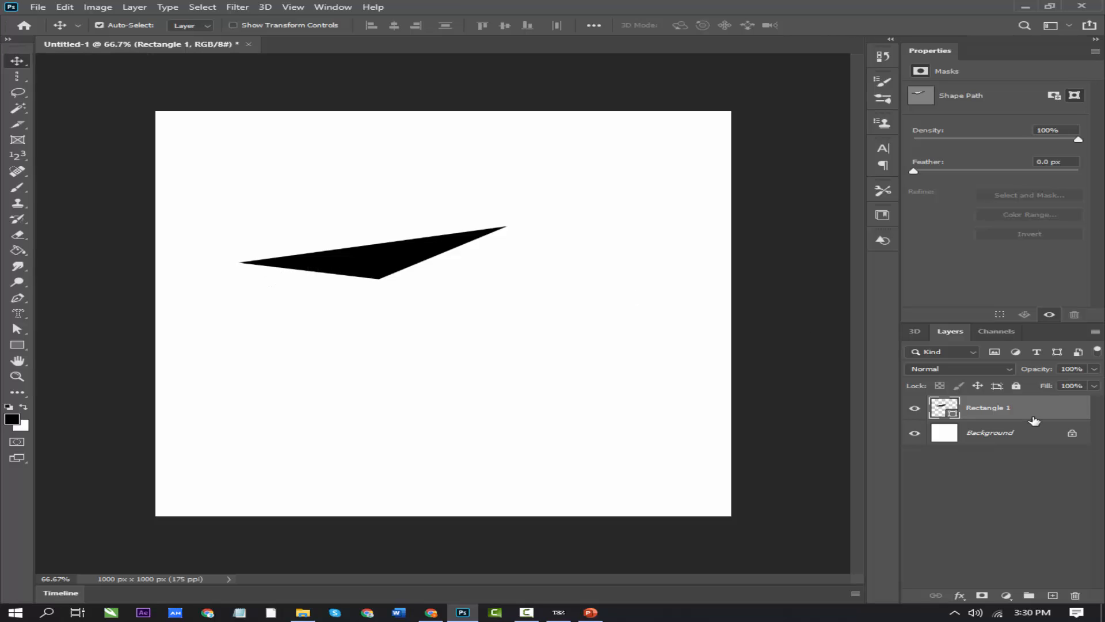
key("Delete")
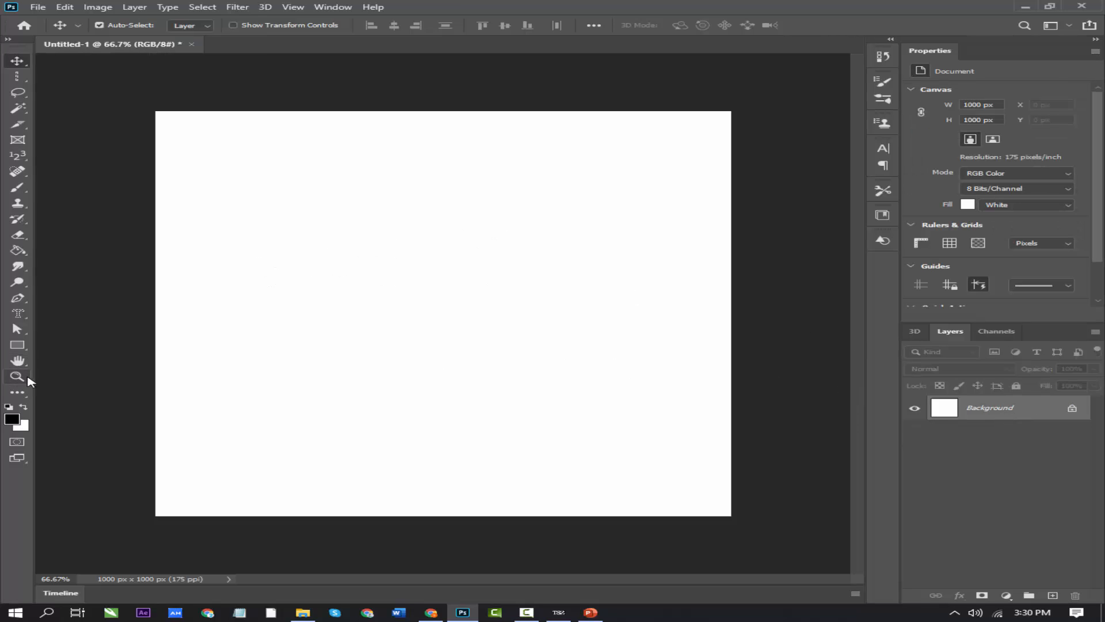
Draw a rectangular path about 385 × 411 px in the upper-left part of the canvas
left_click(17, 344)
left_click(69, 343)
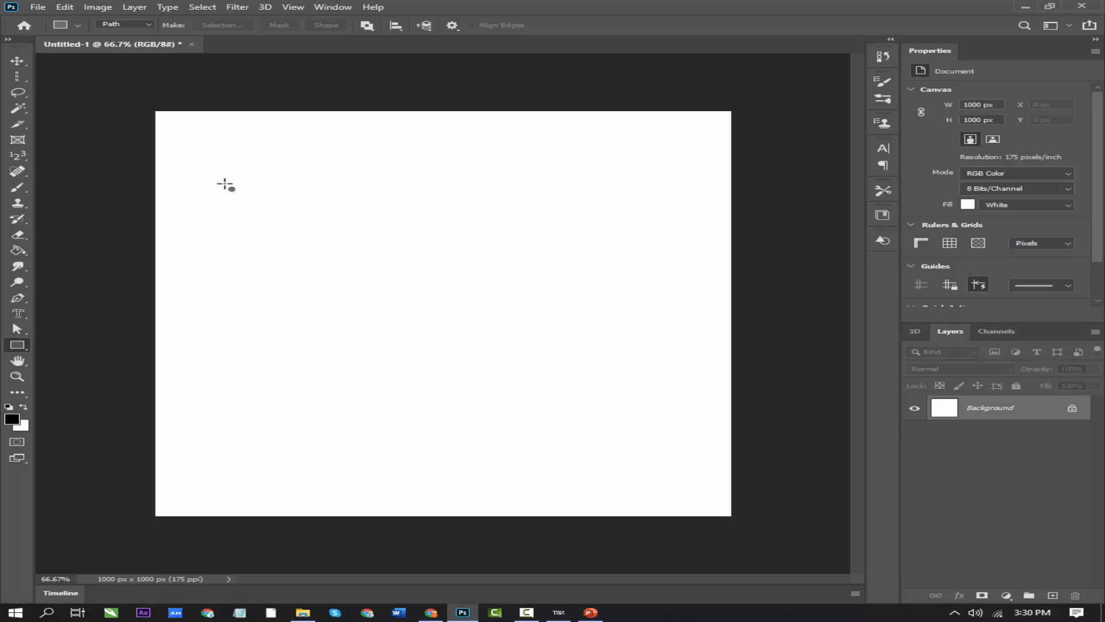
left_click_drag(217, 171, 439, 336)
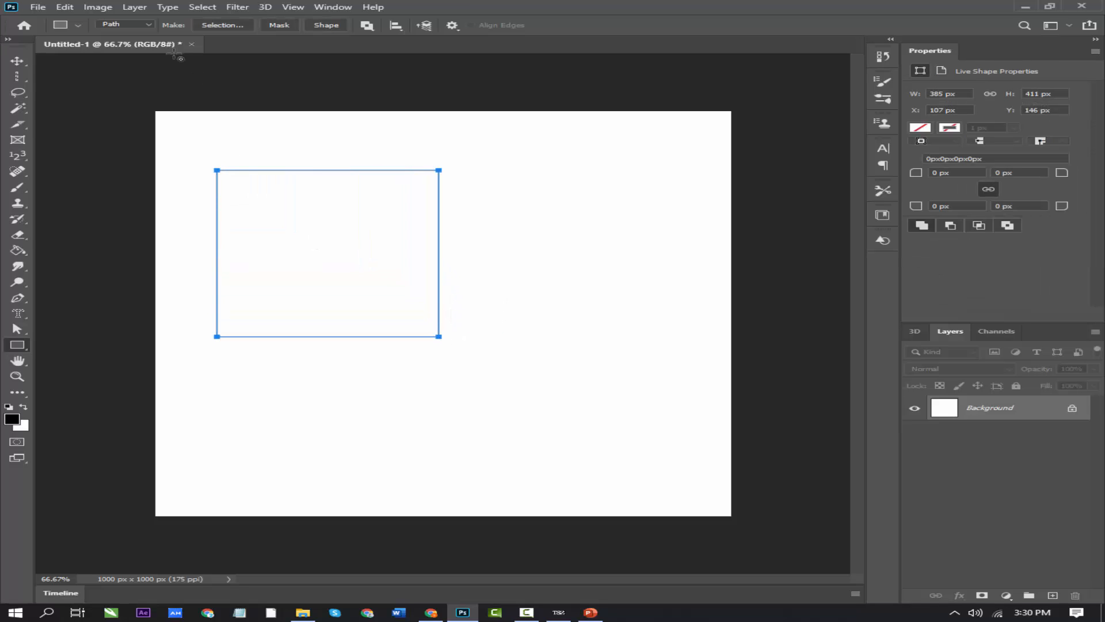
Switch the Rectangle tool to Shape mode and draw a rectangle about 394 × 378 px left of the canvas centre
left_click(151, 29)
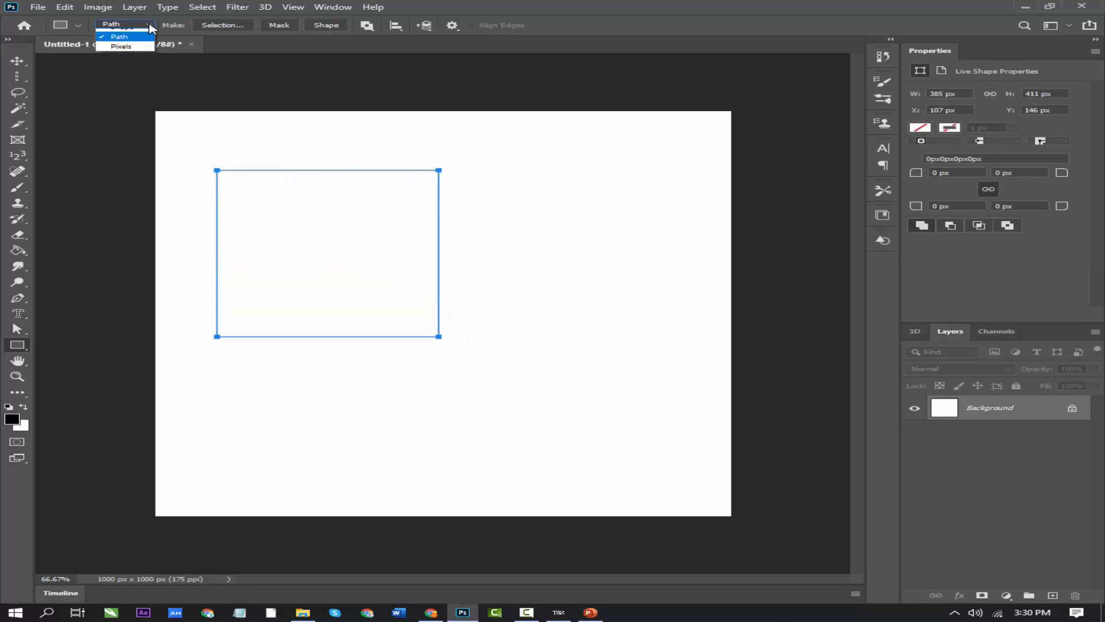
left_click(139, 40)
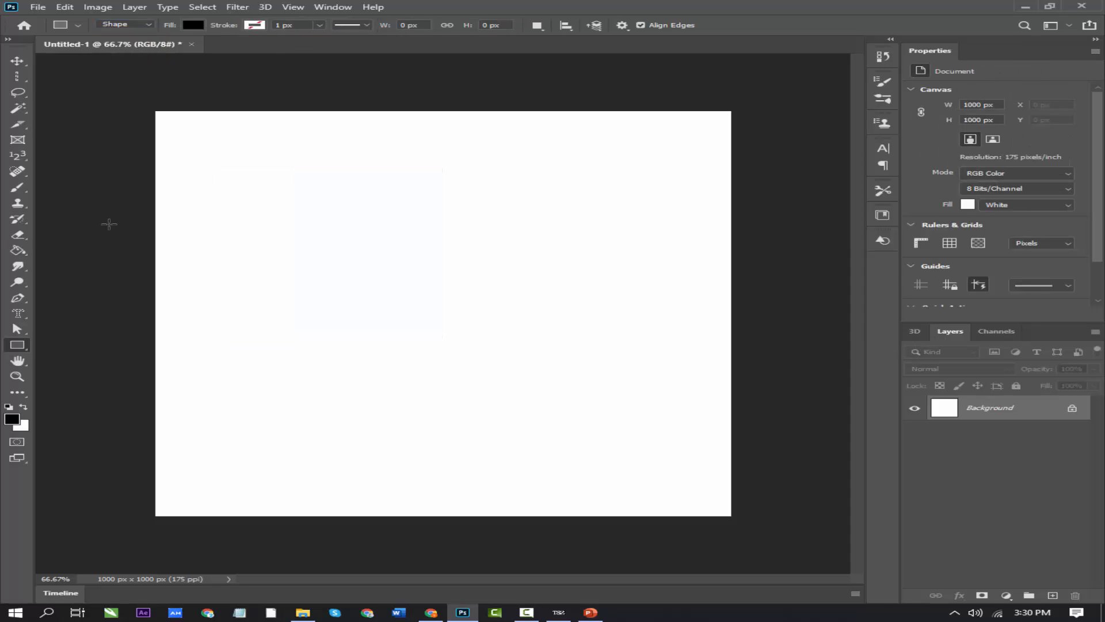
left_click_drag(241, 199, 469, 353)
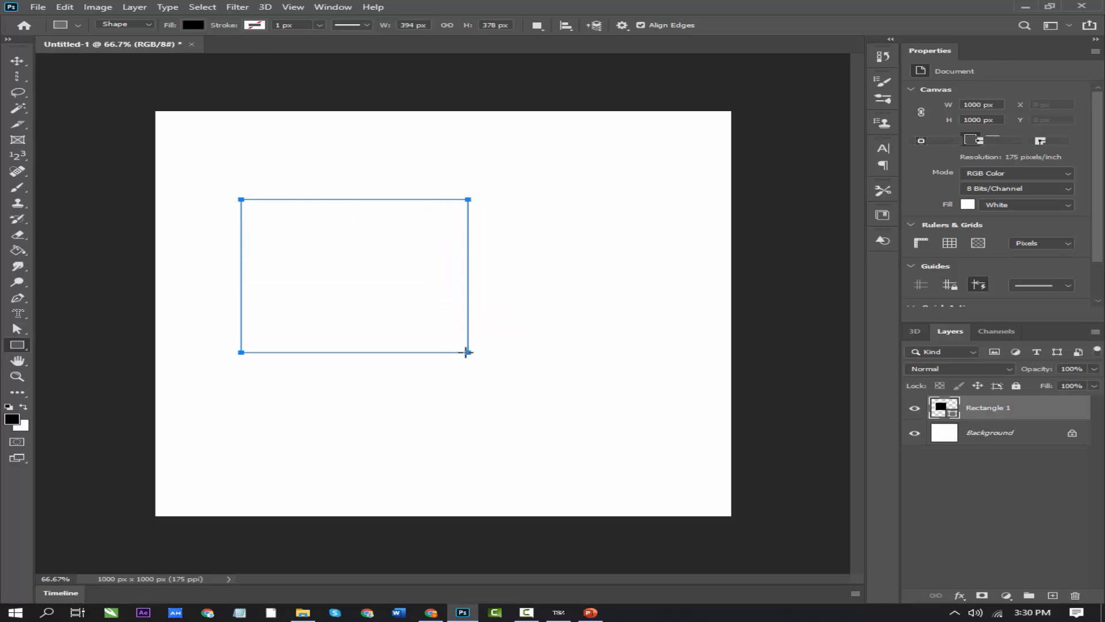
Give the rectangle a dark brown fill and a red stroke from the recently used colors
left_click(189, 26)
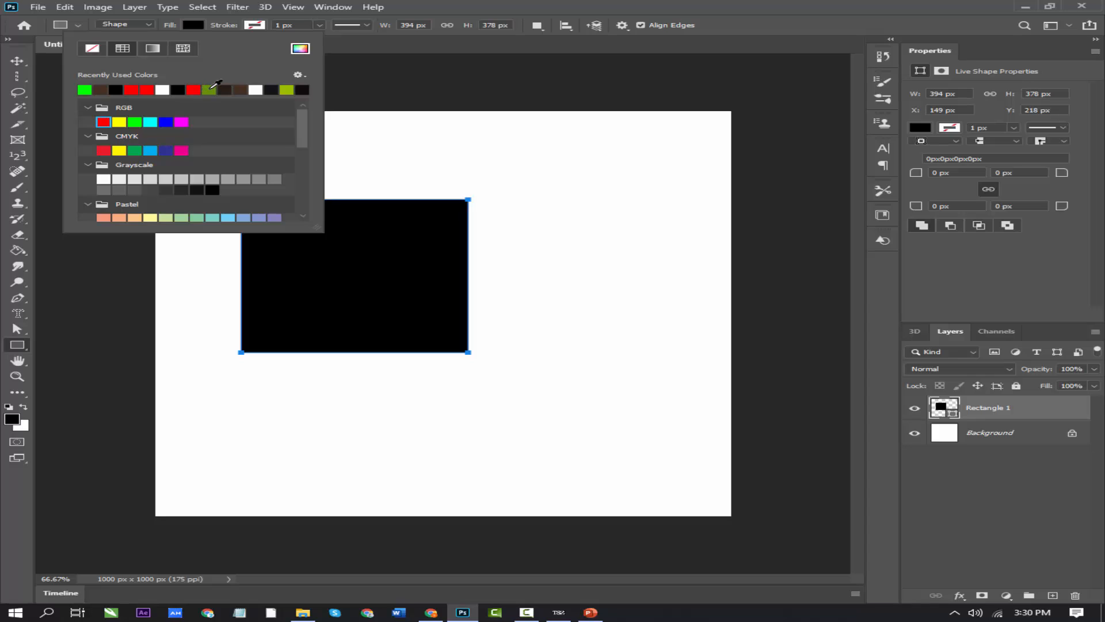
left_click(240, 89)
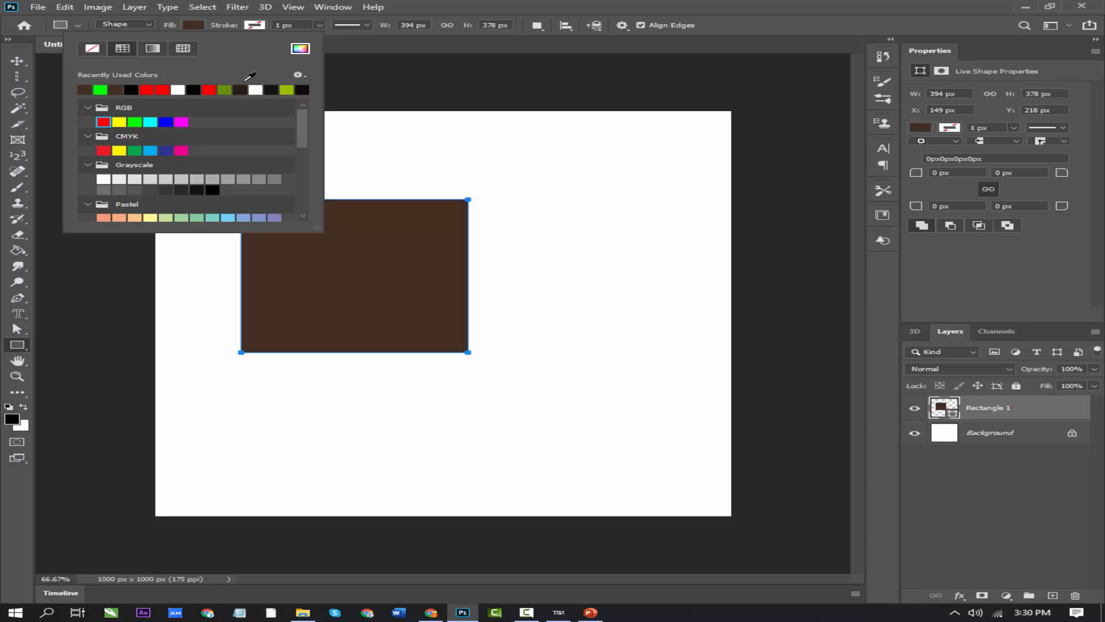
left_click(262, 26)
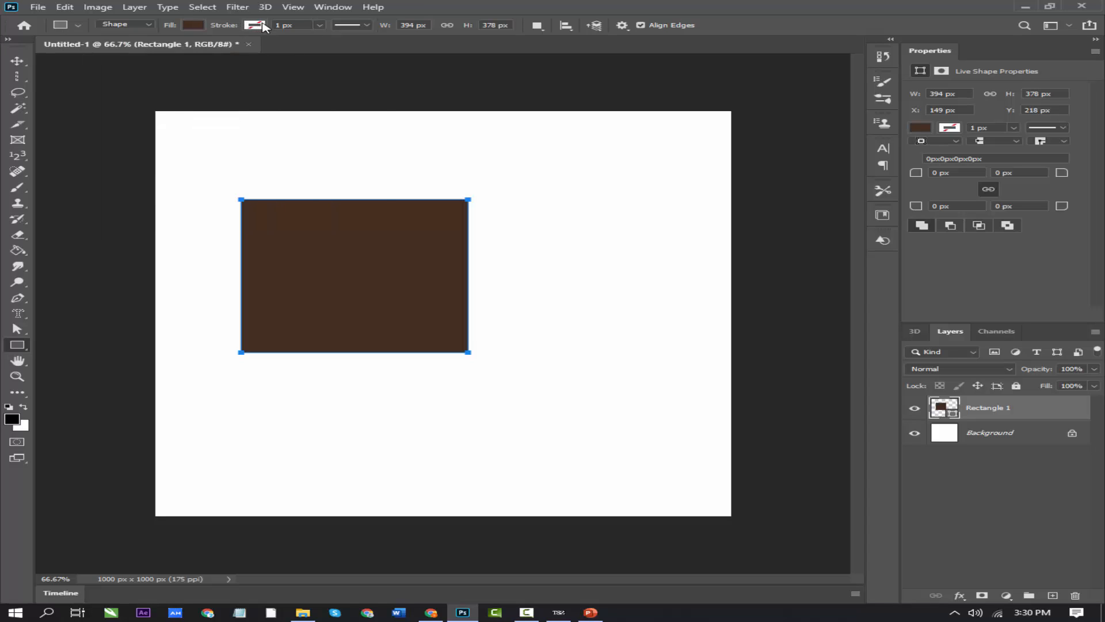
left_click(262, 26)
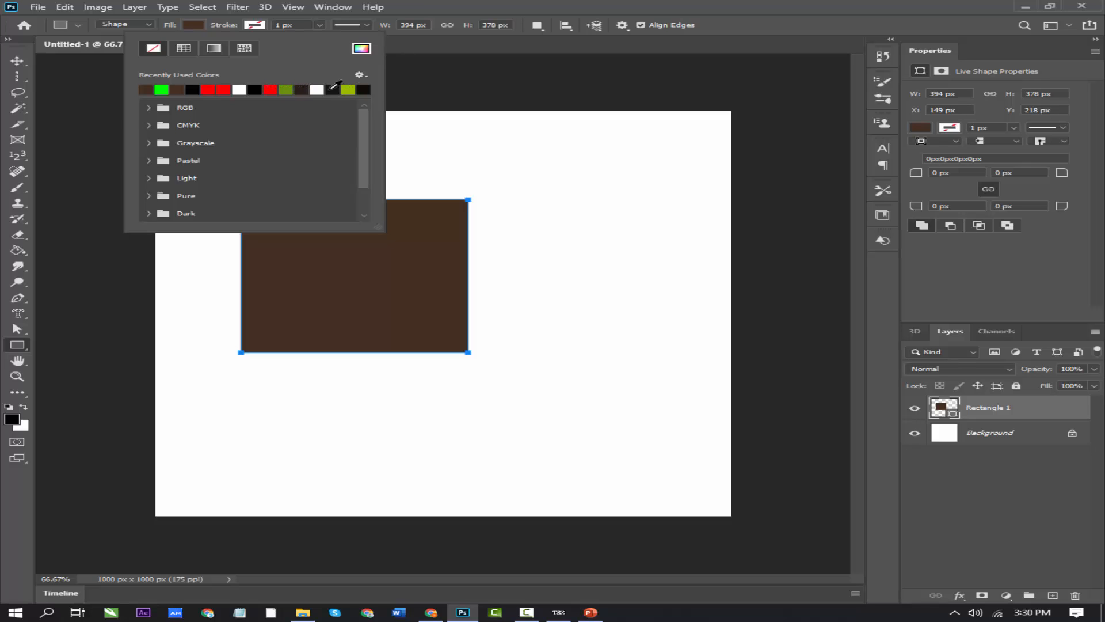
left_click(214, 90)
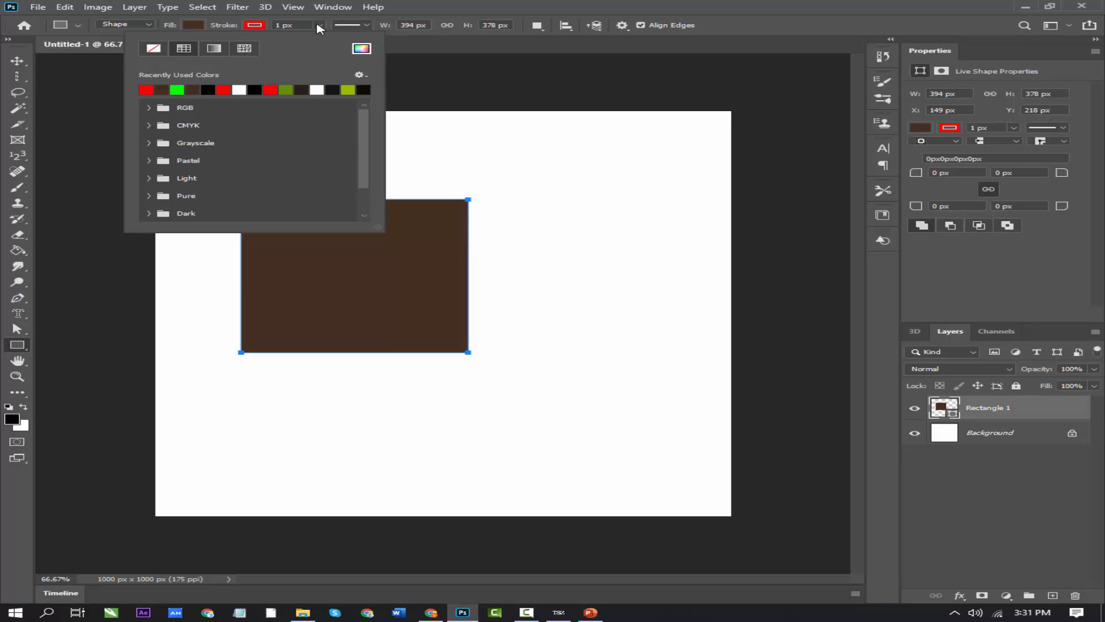
Set the rectangle's stroke width to 10 px
left_click(319, 26)
left_click(320, 25)
left_click_drag(328, 37, 330, 39)
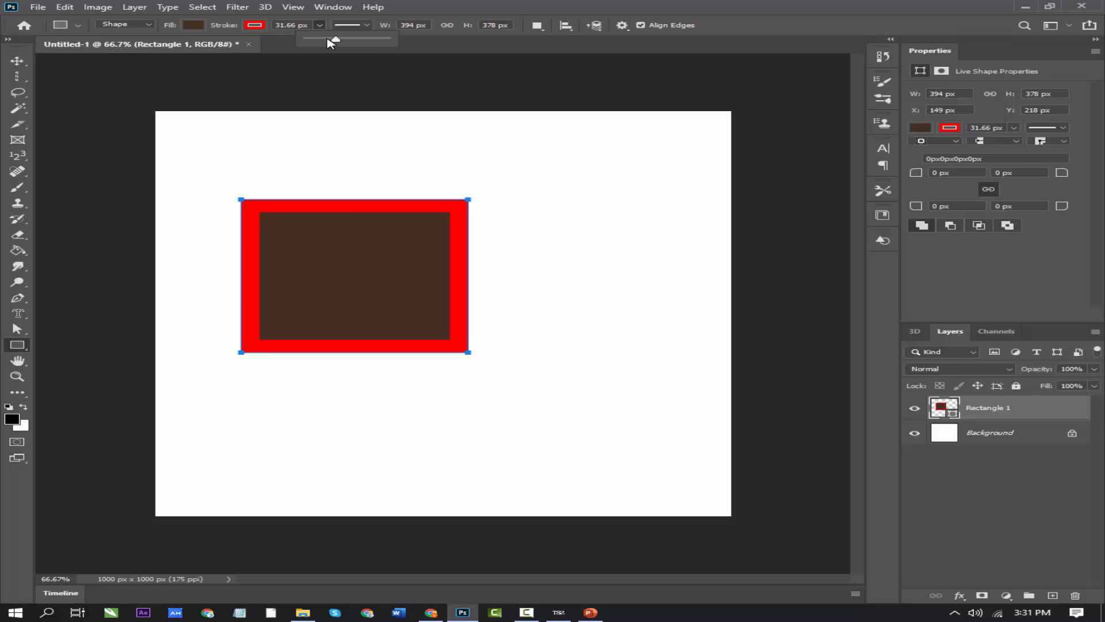
left_click(309, 26)
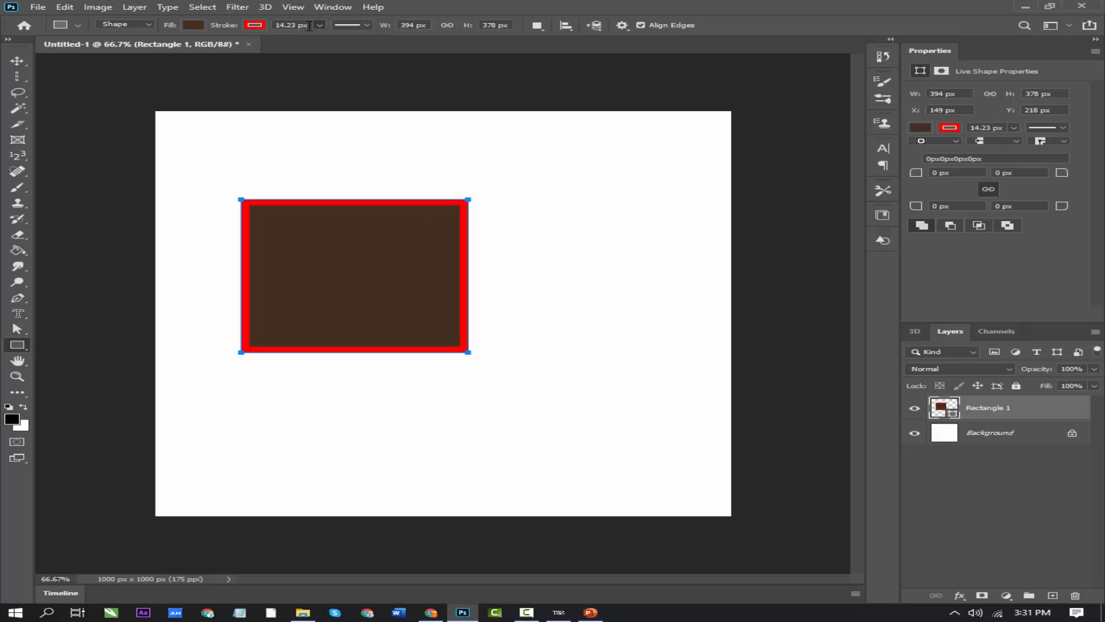
left_click(270, 25)
type("10")
key("Return")
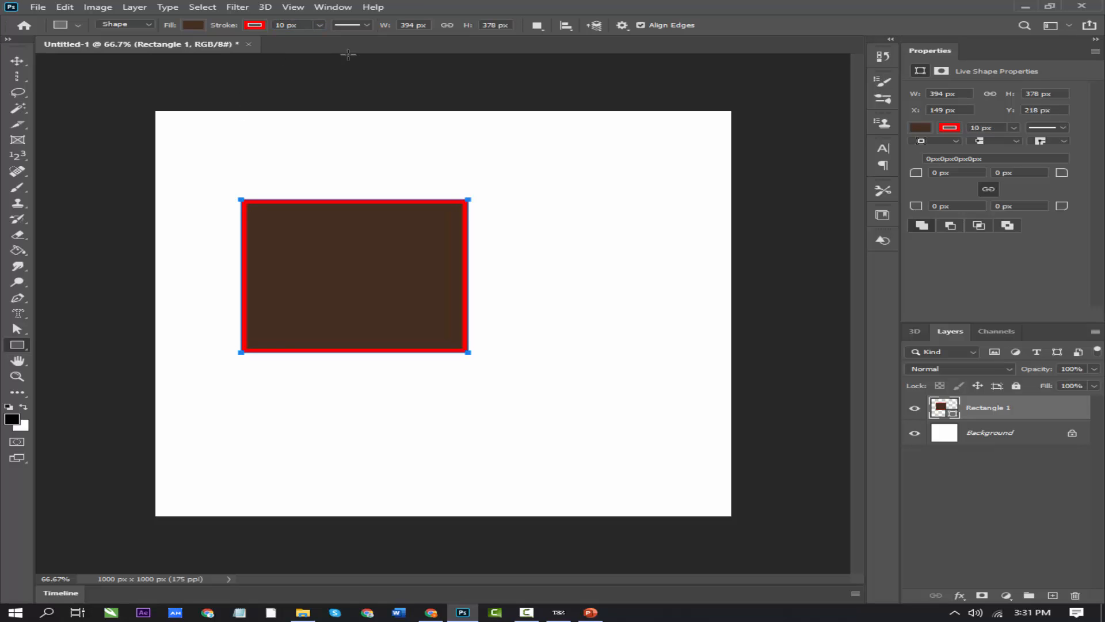
Try the dashed and dotted stroke styles on the rectangle and return to the solid line
left_click(367, 26)
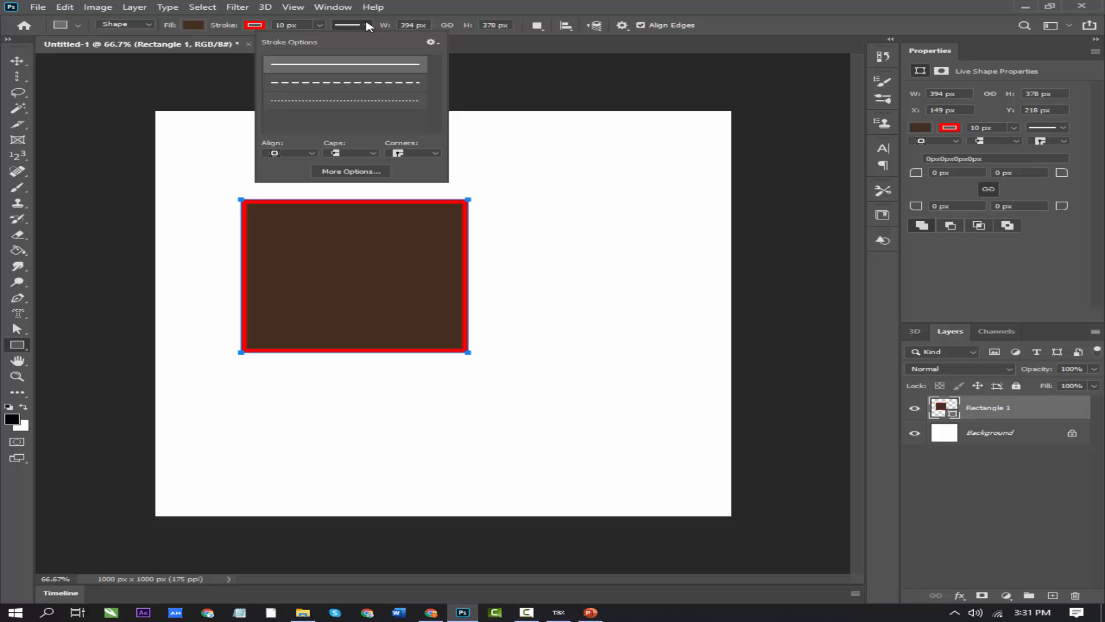
left_click(356, 83)
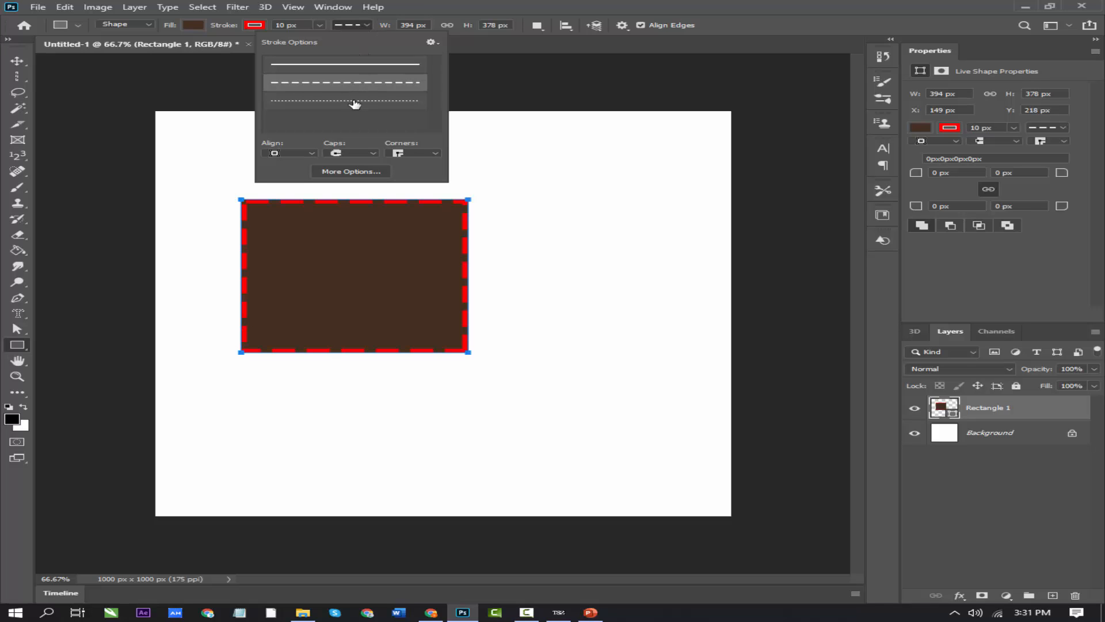
left_click(355, 102)
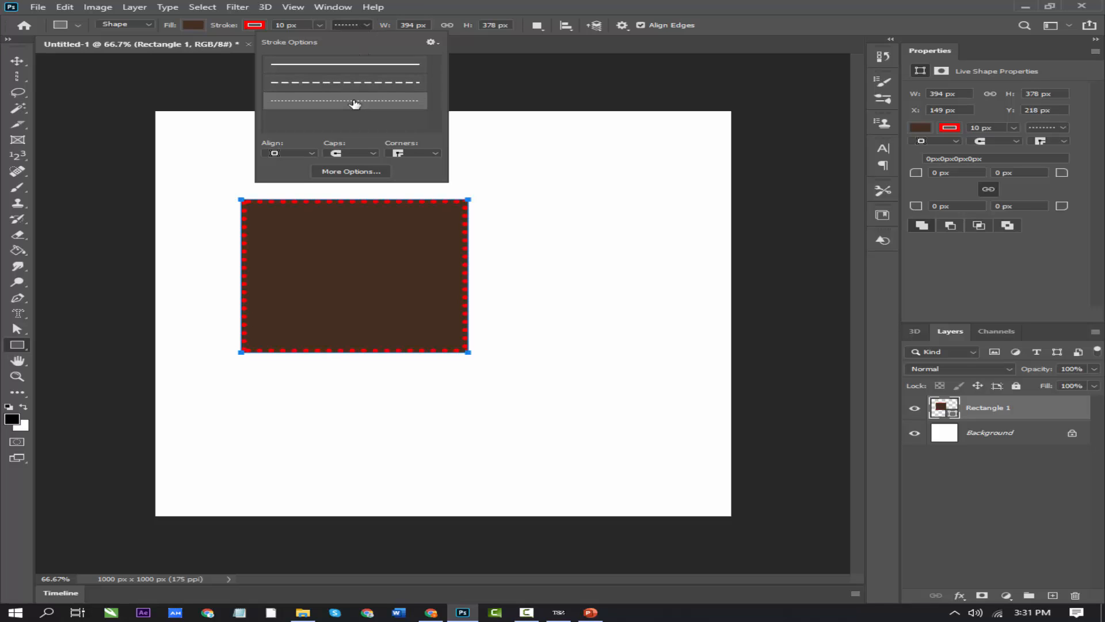
left_click(360, 65)
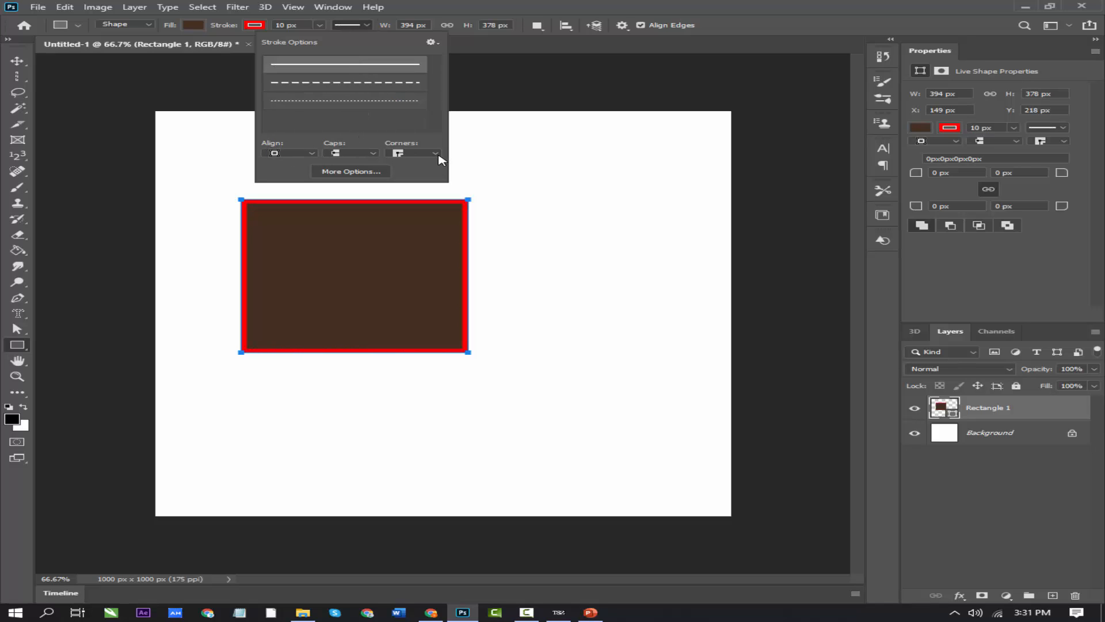
Open the detailed stroke settings, try the Center and Inside alignments on the rectangle's stroke, and set the alignment to Outside
left_click(351, 171)
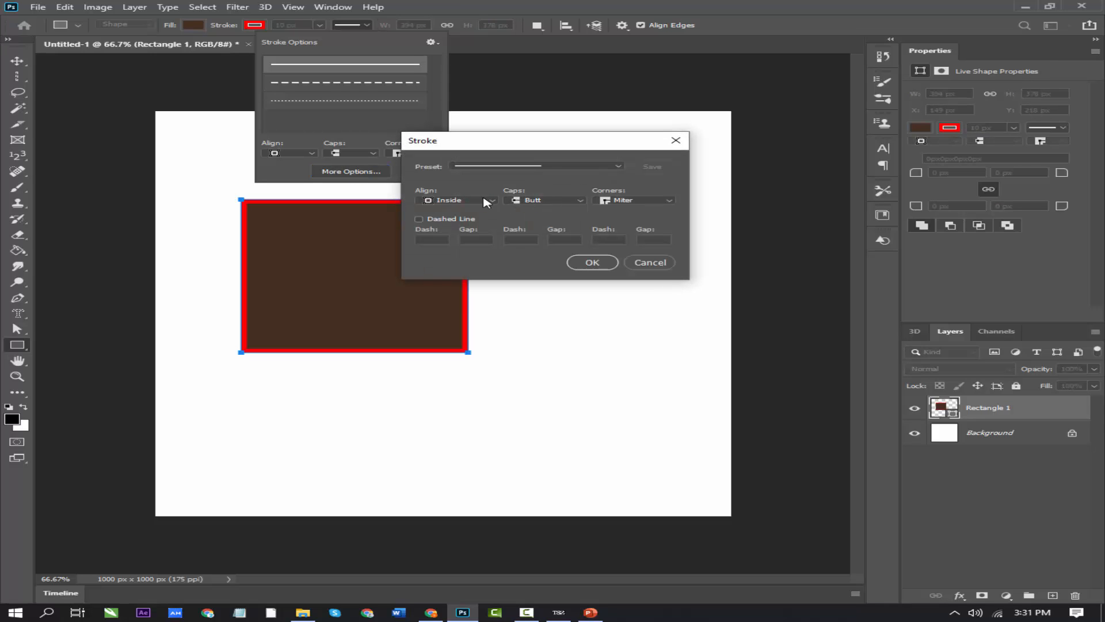
left_click(449, 202)
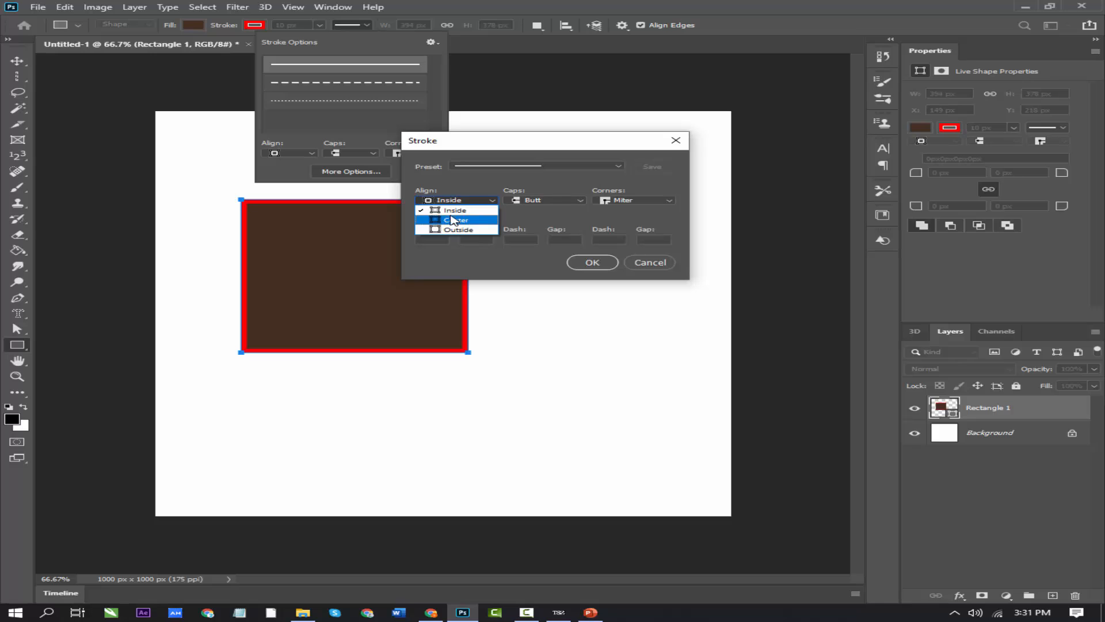
left_click(452, 219)
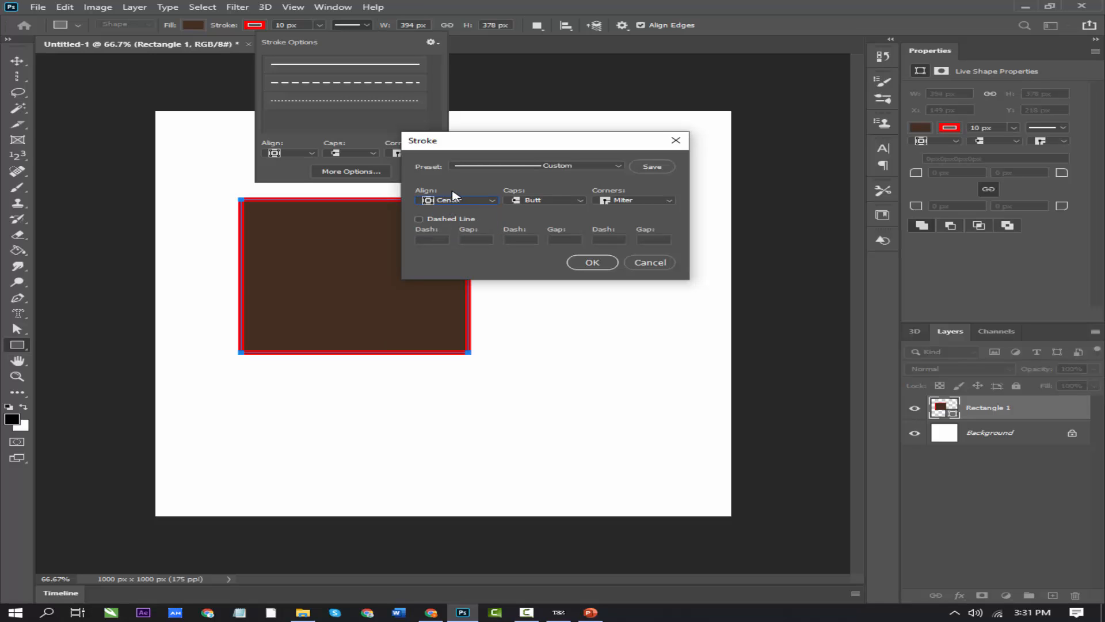
left_click(453, 201)
left_click(452, 233)
left_click(454, 202)
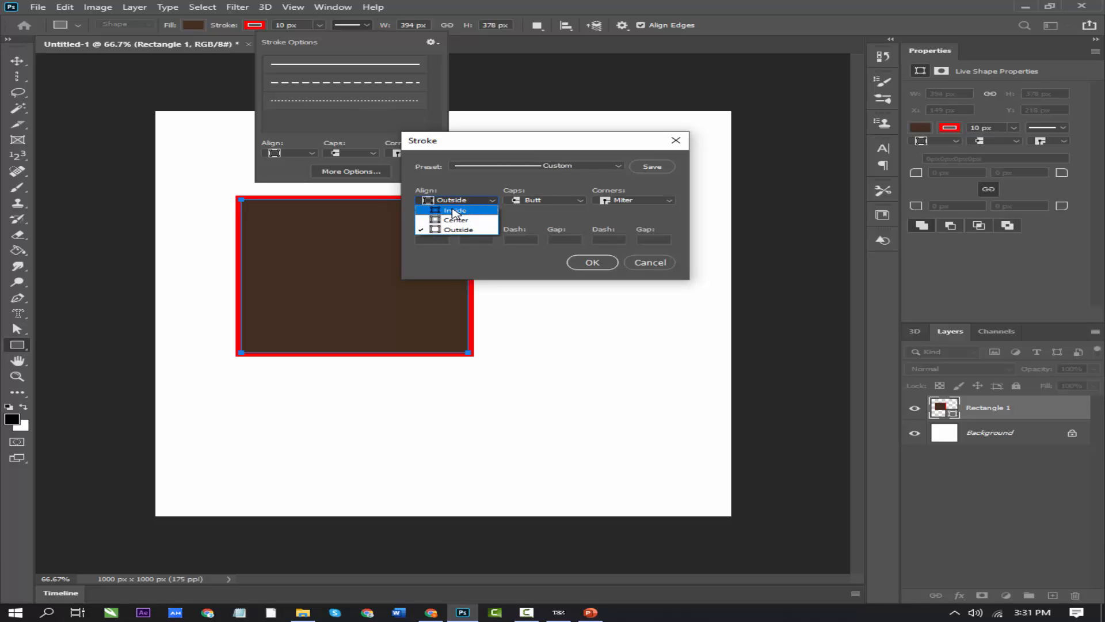
left_click(455, 210)
left_click(458, 201)
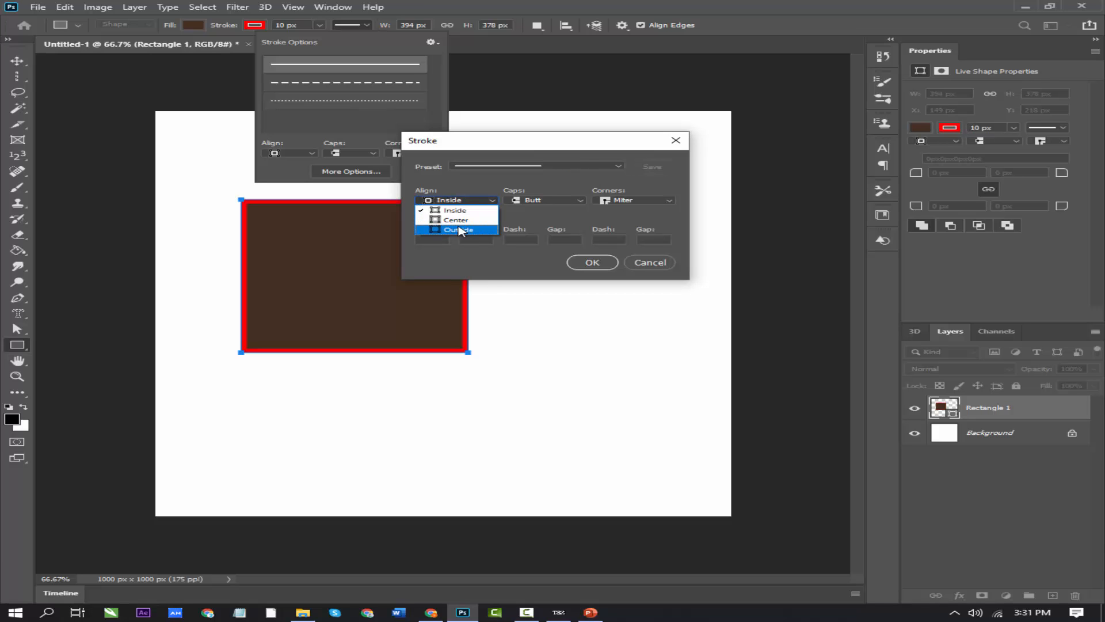
left_click(455, 228)
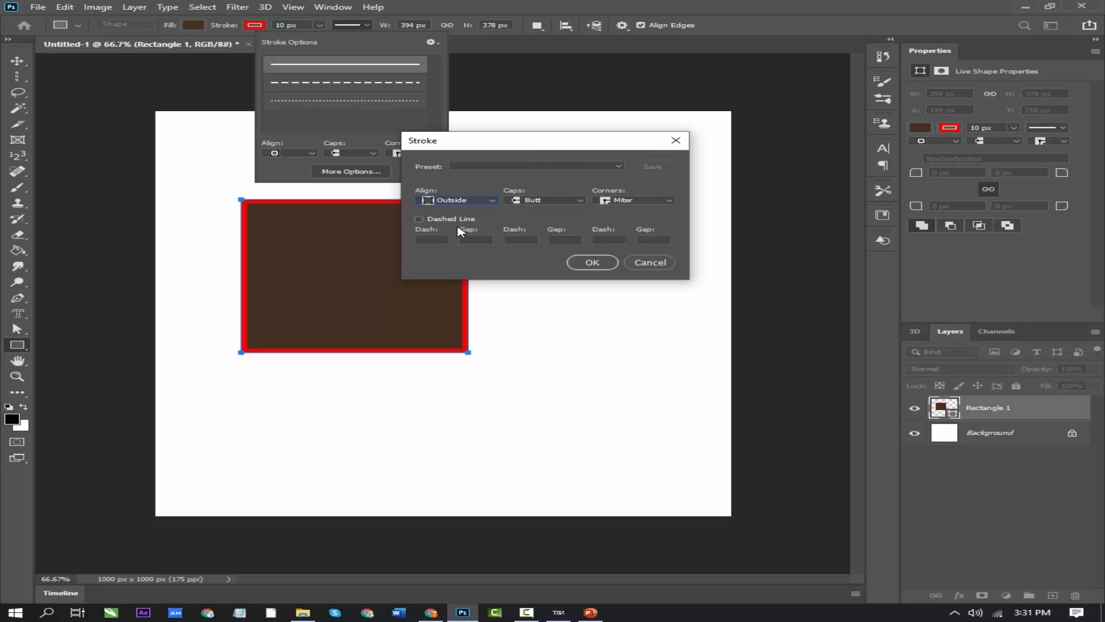
Try the Square and Round caps on the rectangle's stroke and return the caps to Butt
left_click(551, 204)
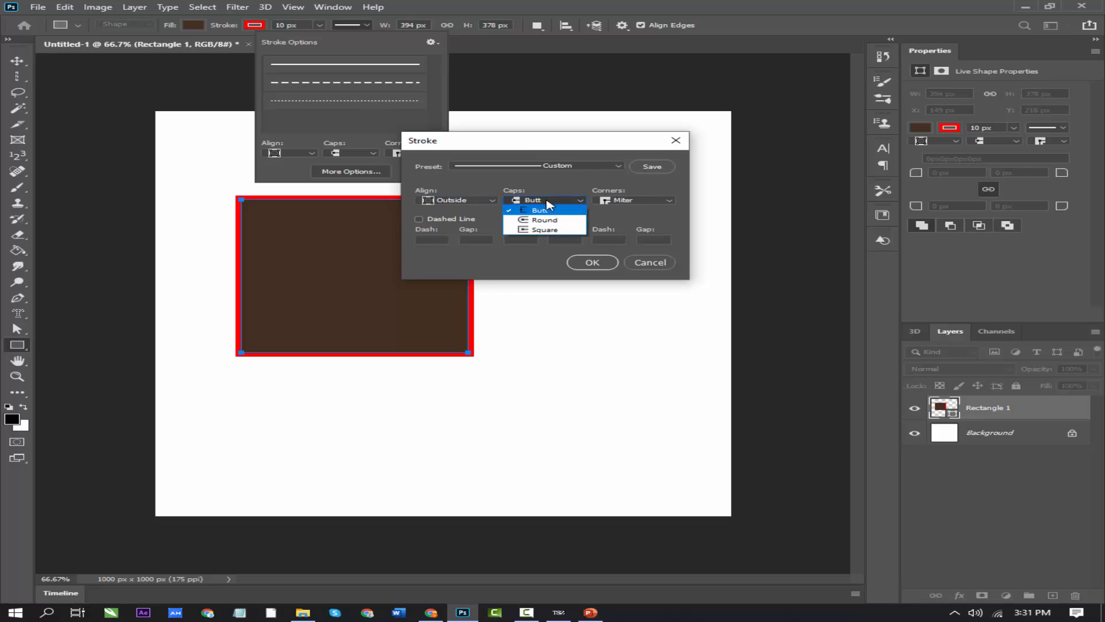
left_click(545, 230)
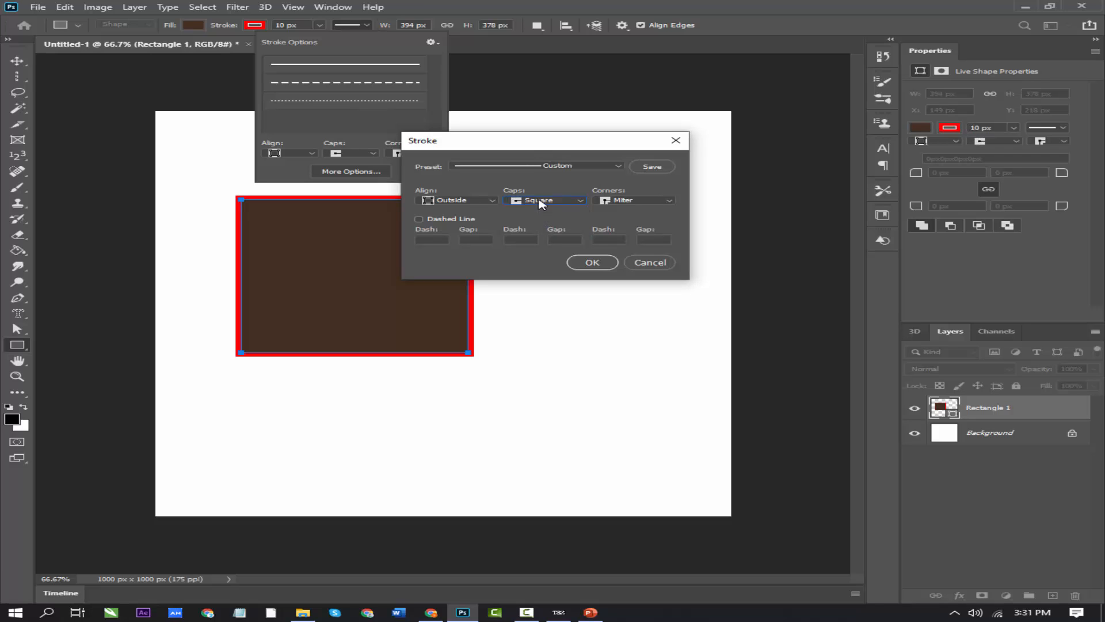
left_click(544, 201)
left_click(544, 220)
left_click(564, 204)
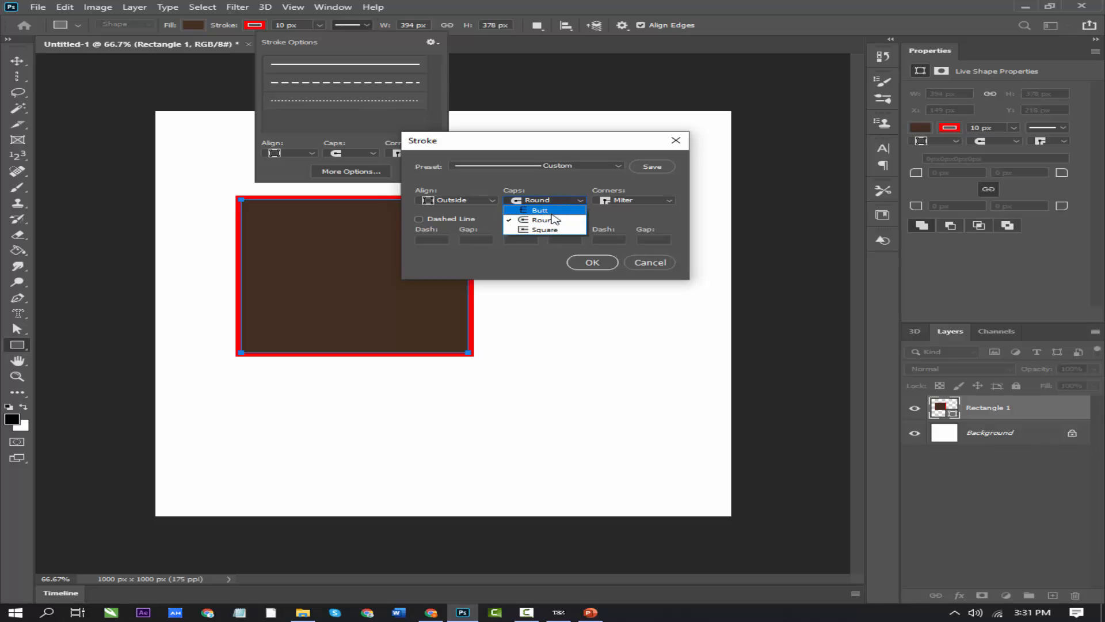
left_click(544, 210)
Try Round corners on the rectangle's stroke and return the corners to Miter
left_click(641, 202)
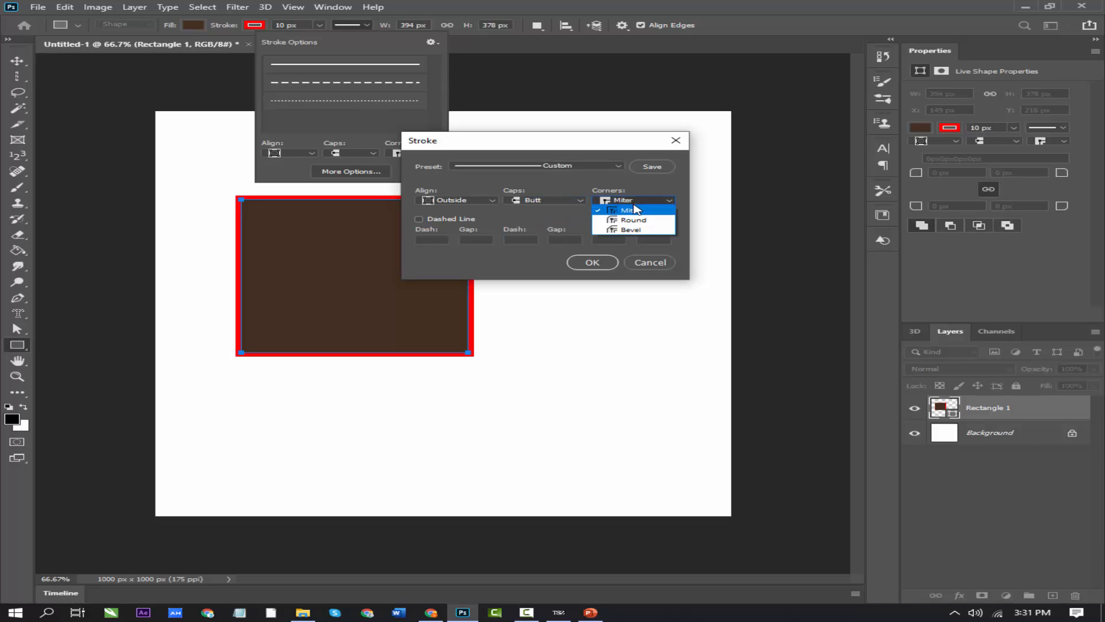
left_click(635, 213)
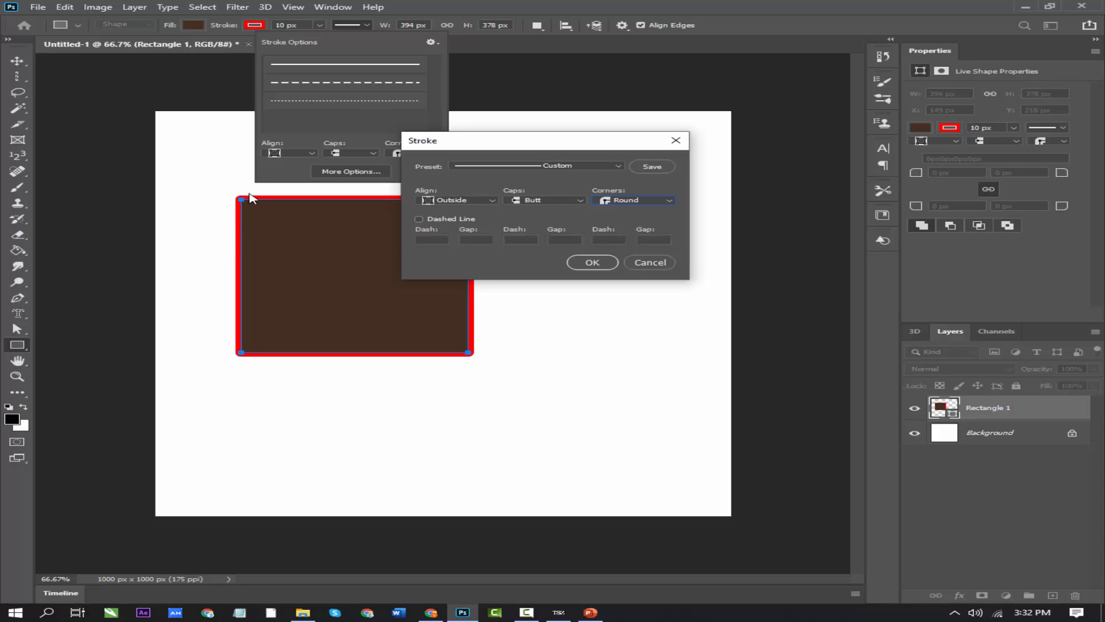
left_click(643, 201)
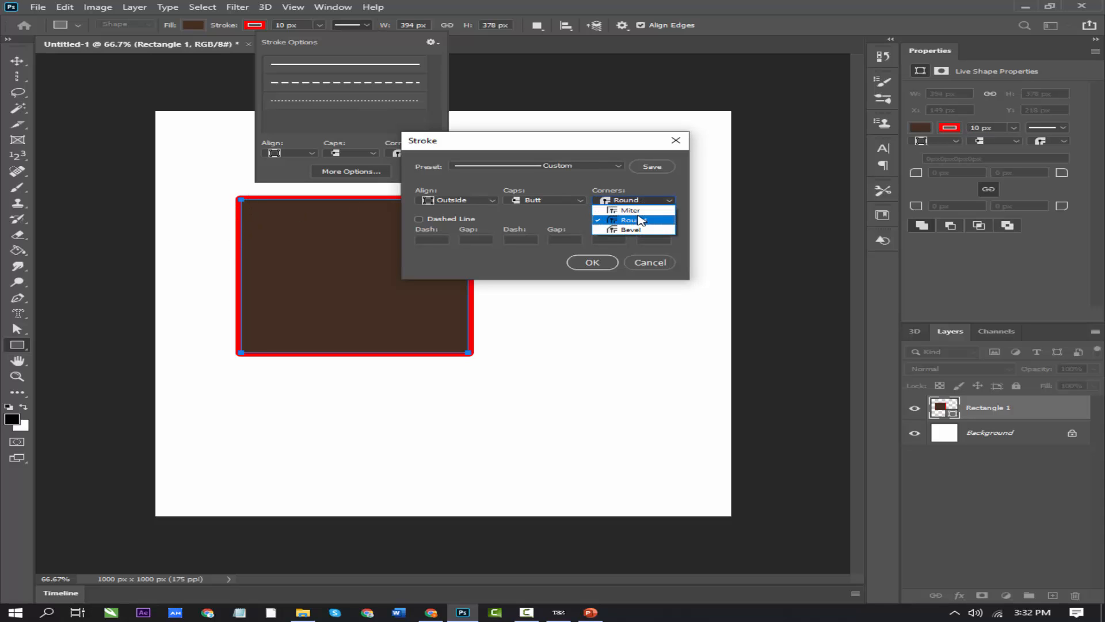
left_click(639, 211)
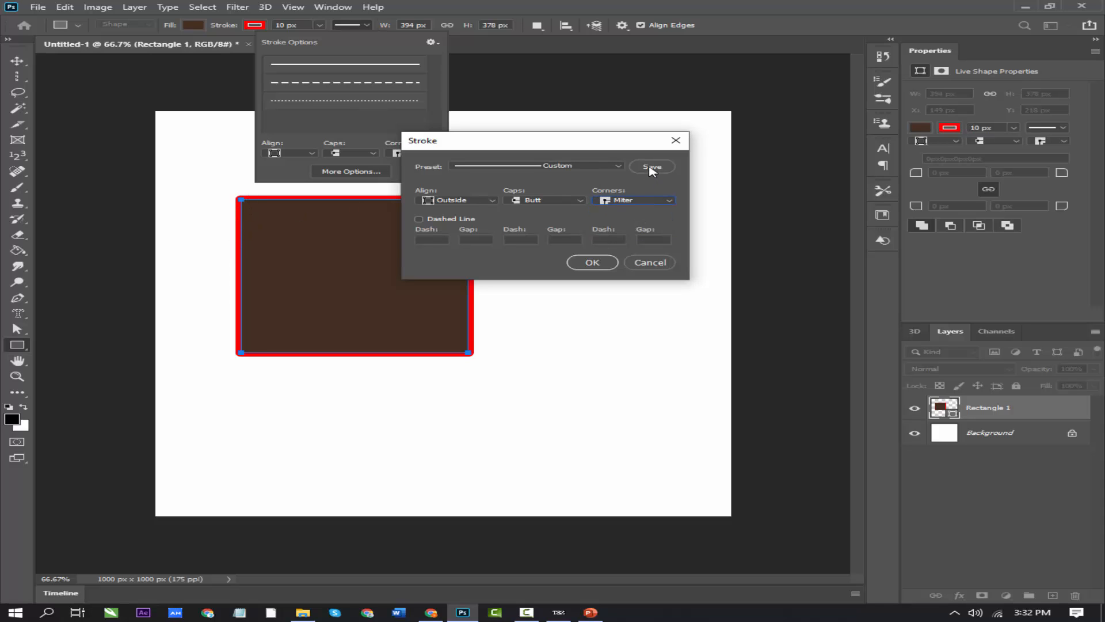
Save the Outside stroke with Butt caps and Round corners as a preset, and close the detailed stroke settings without applying them
left_click(643, 202)
left_click(627, 222)
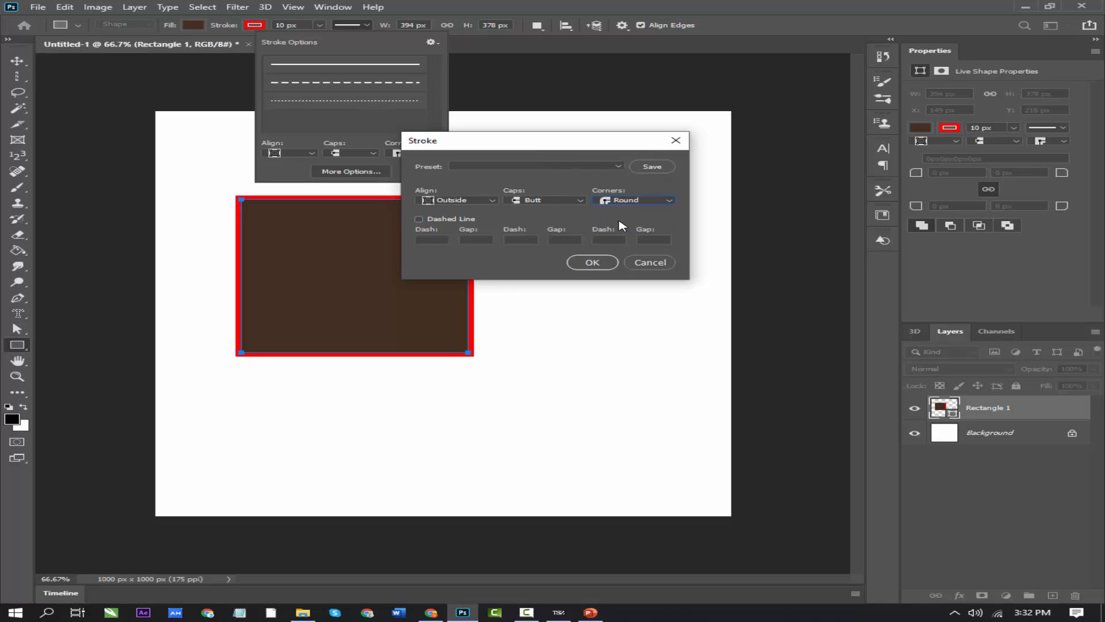
left_click(652, 167)
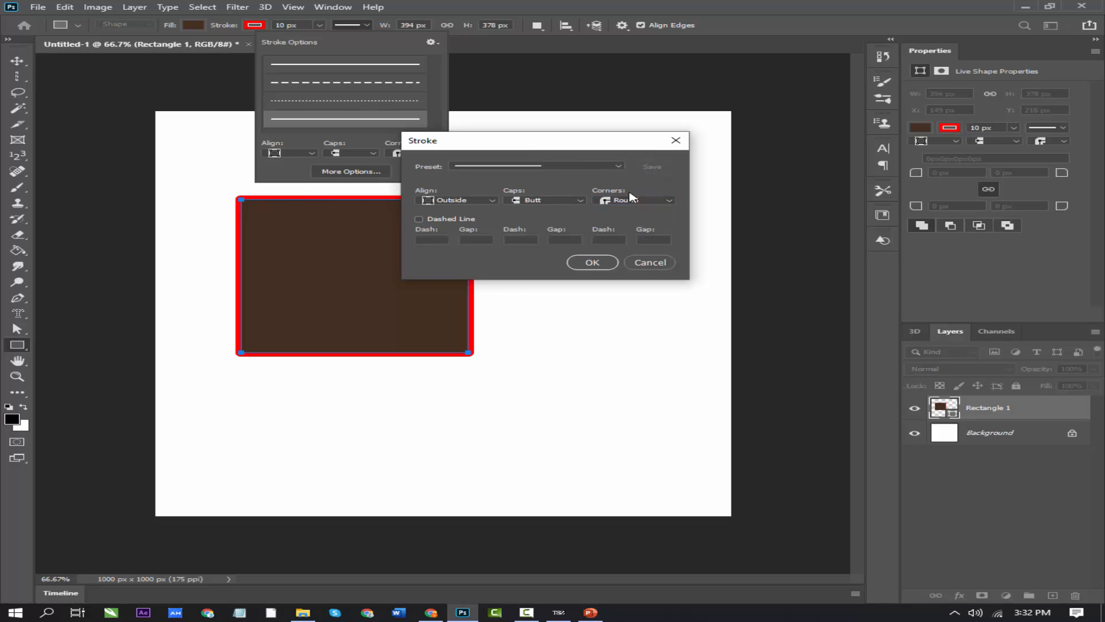
left_click(676, 140)
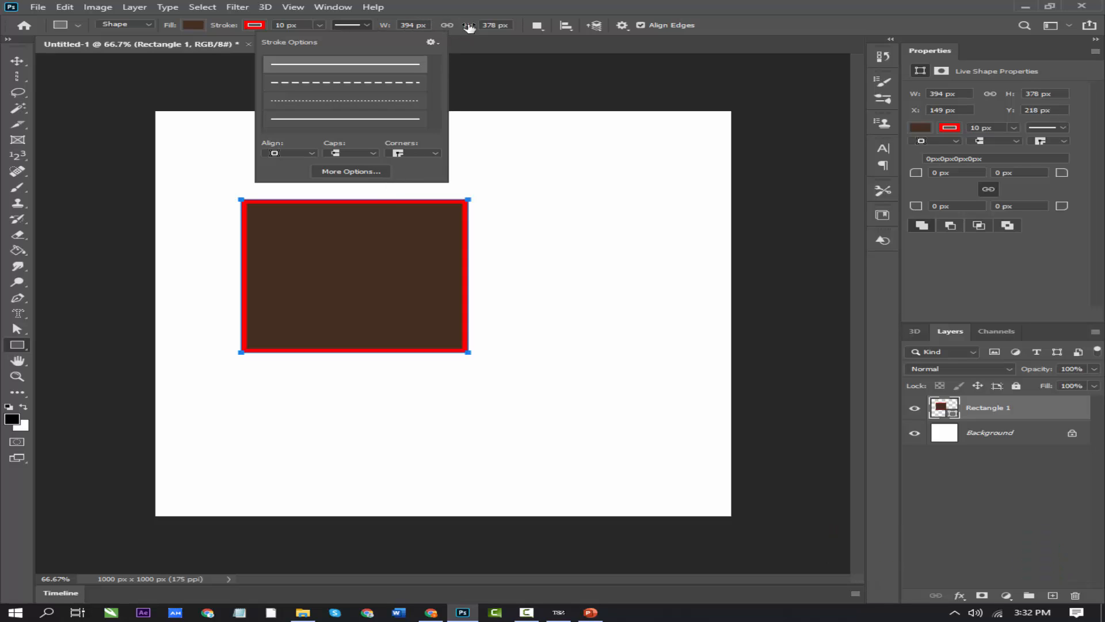
left_click(537, 27)
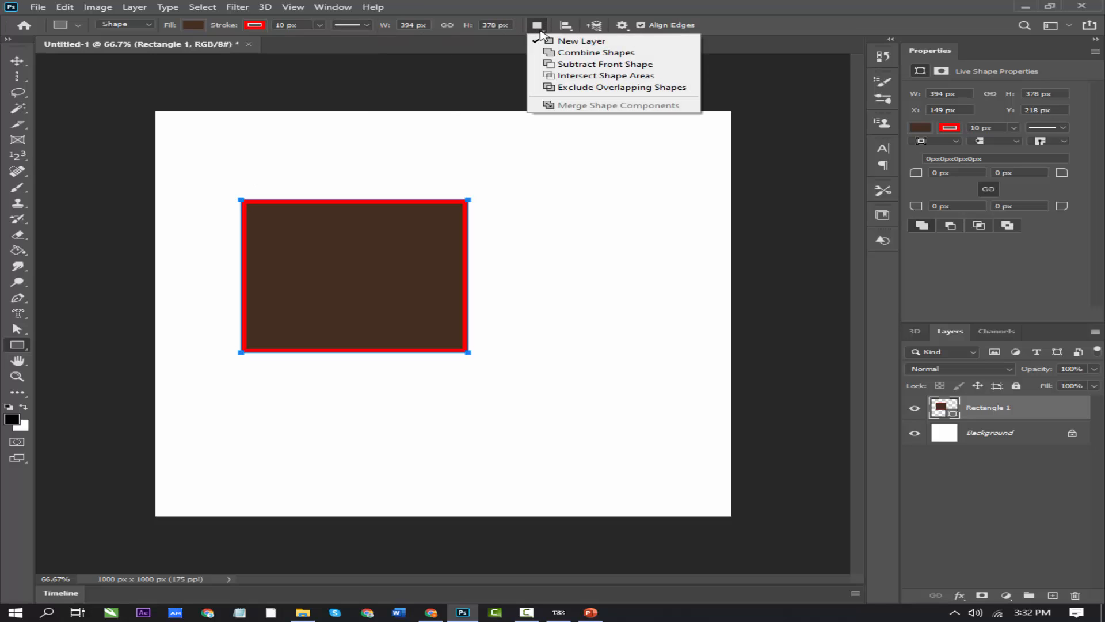
left_click(540, 30)
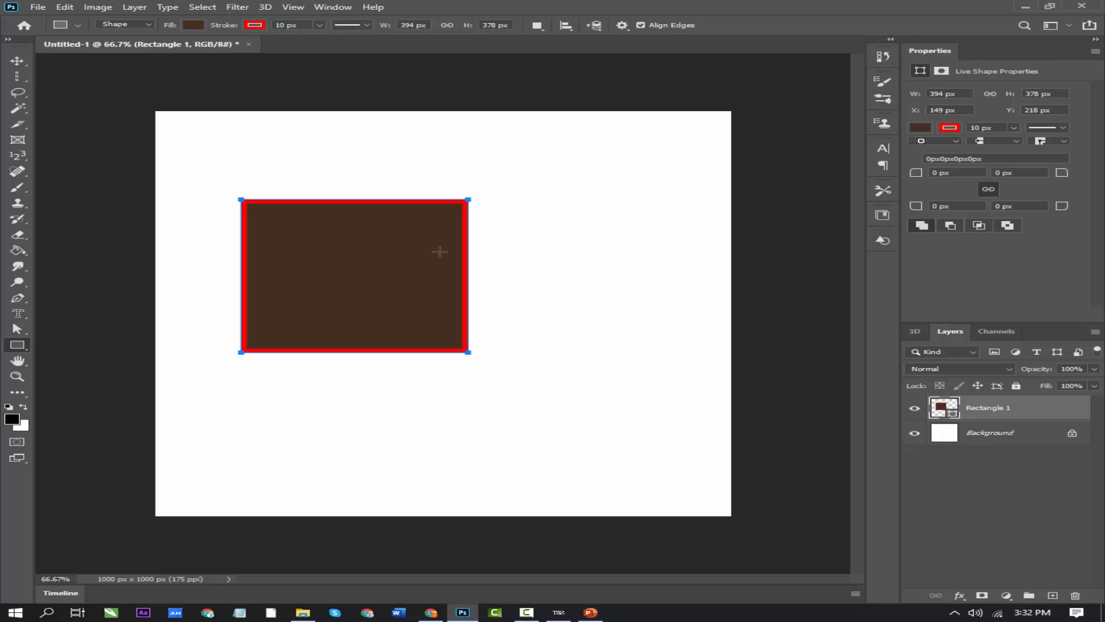
Duplicate the rectangle and arrange the two copies one above the other at about X 165 px, with Y about 69 px and 530 px
left_click(17, 61)
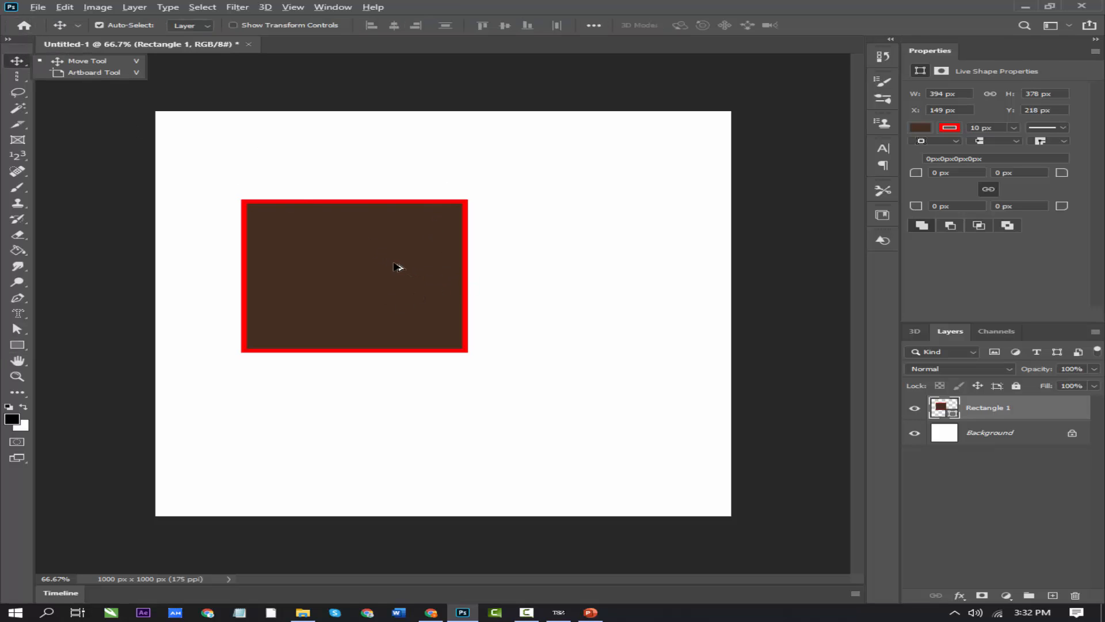
left_click_drag(454, 267, 395, 432)
left_click_drag(390, 286, 401, 225)
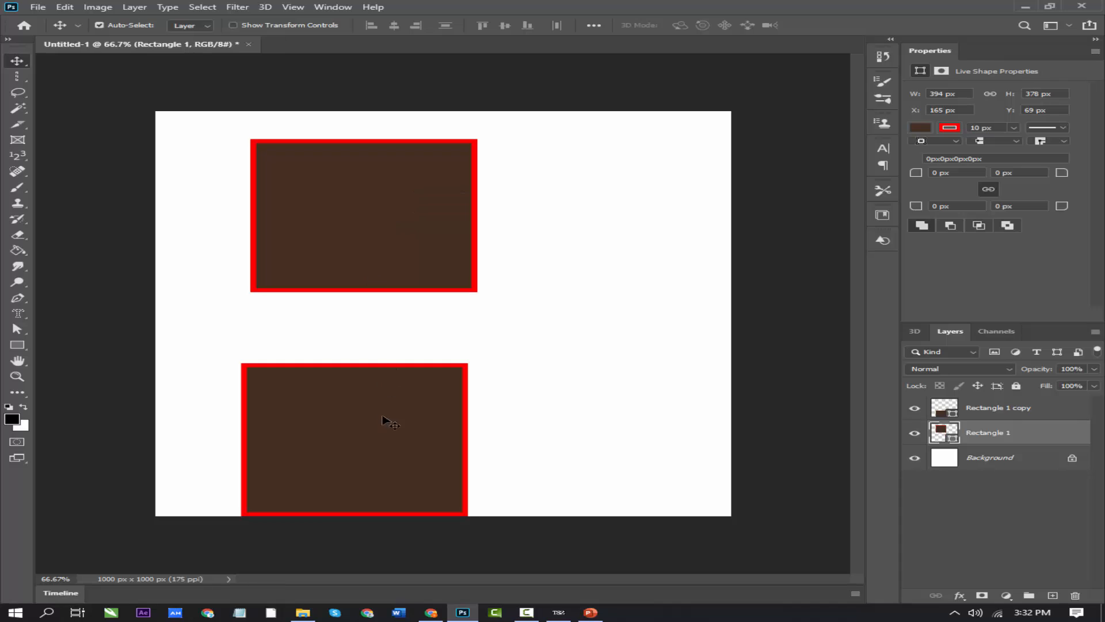
left_click_drag(383, 419, 397, 395)
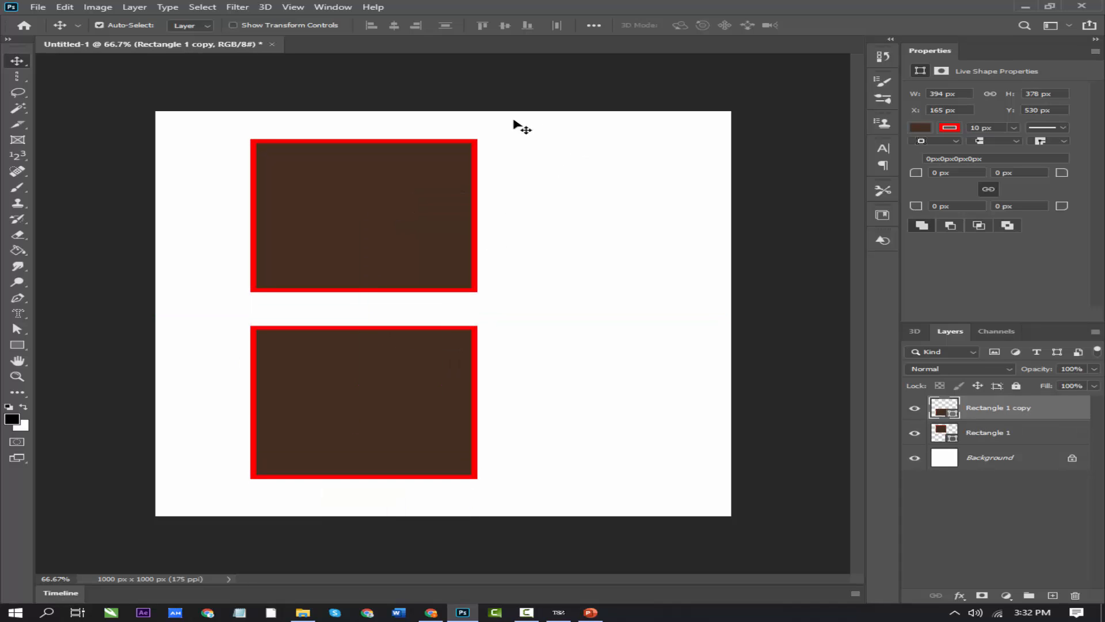
Draw a rectangle about 167 by 359 px beside the others with the New Layer path operation, and undo it
left_click(17, 345)
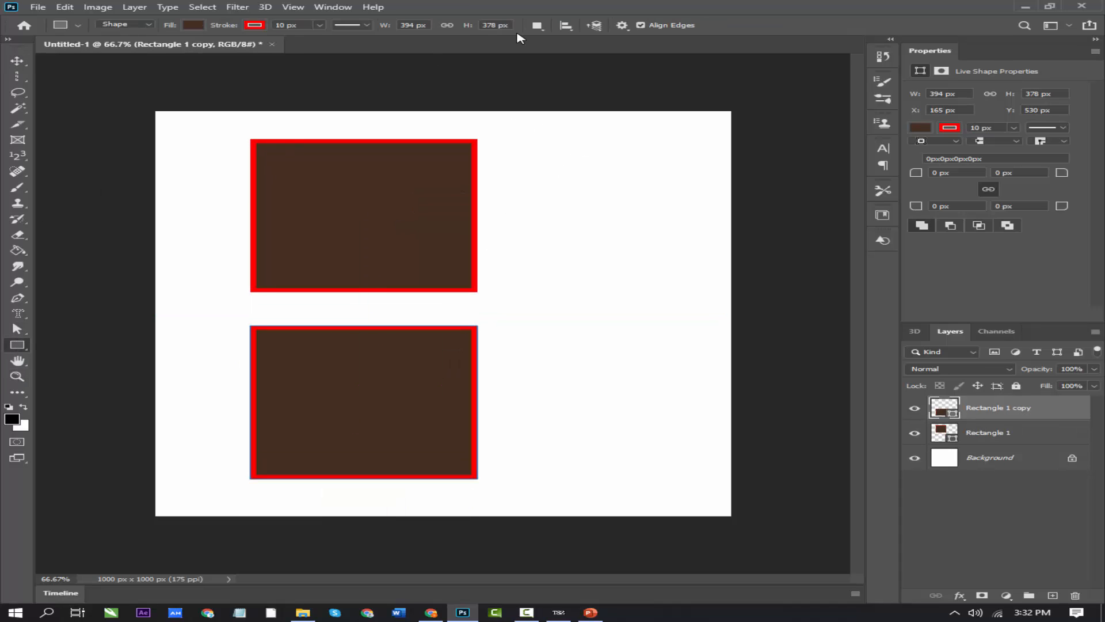
left_click(536, 24)
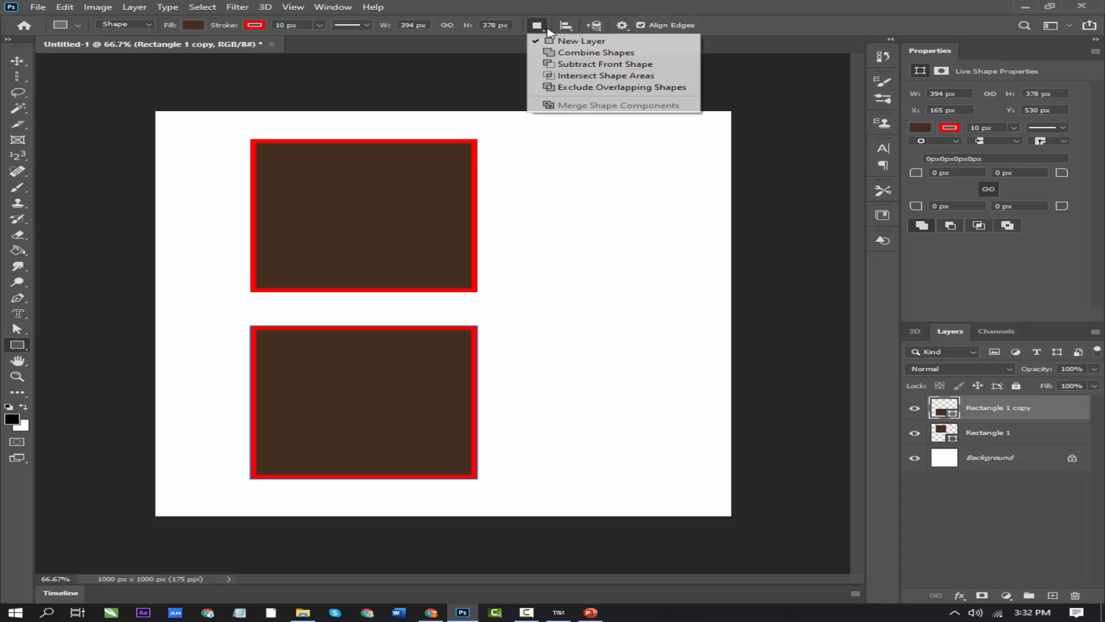
left_click(585, 42)
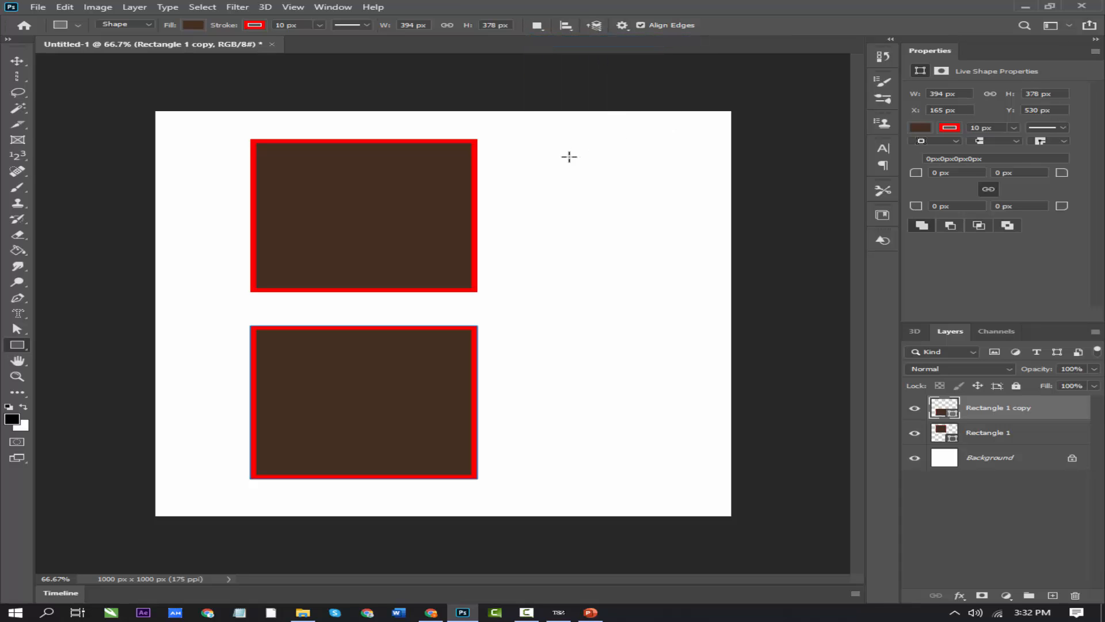
left_click_drag(569, 157, 666, 301)
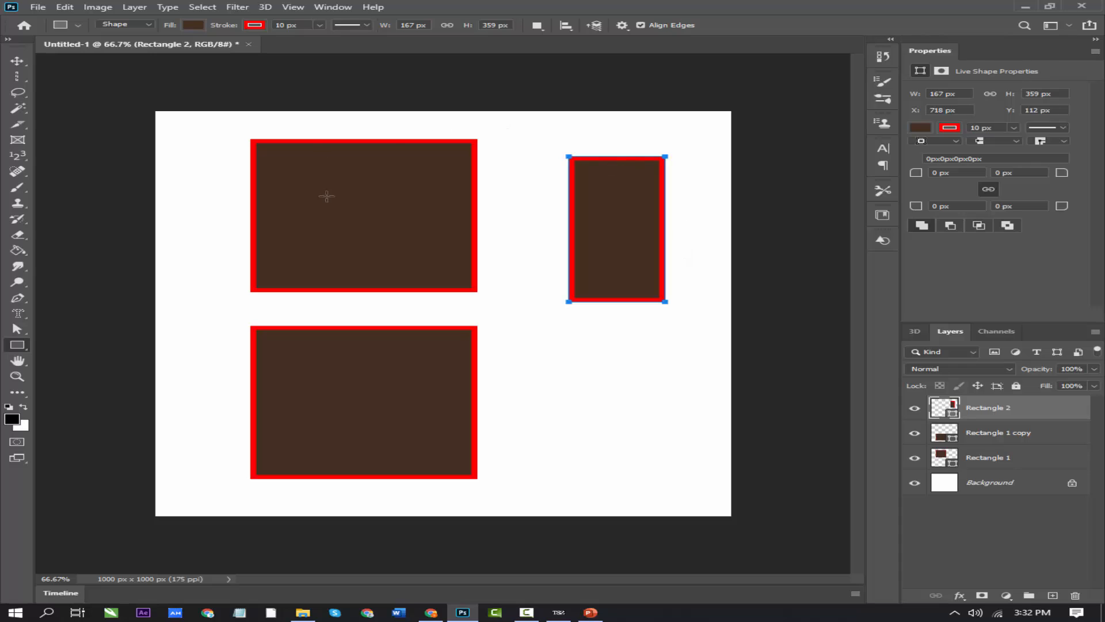
key("ctrl+z")
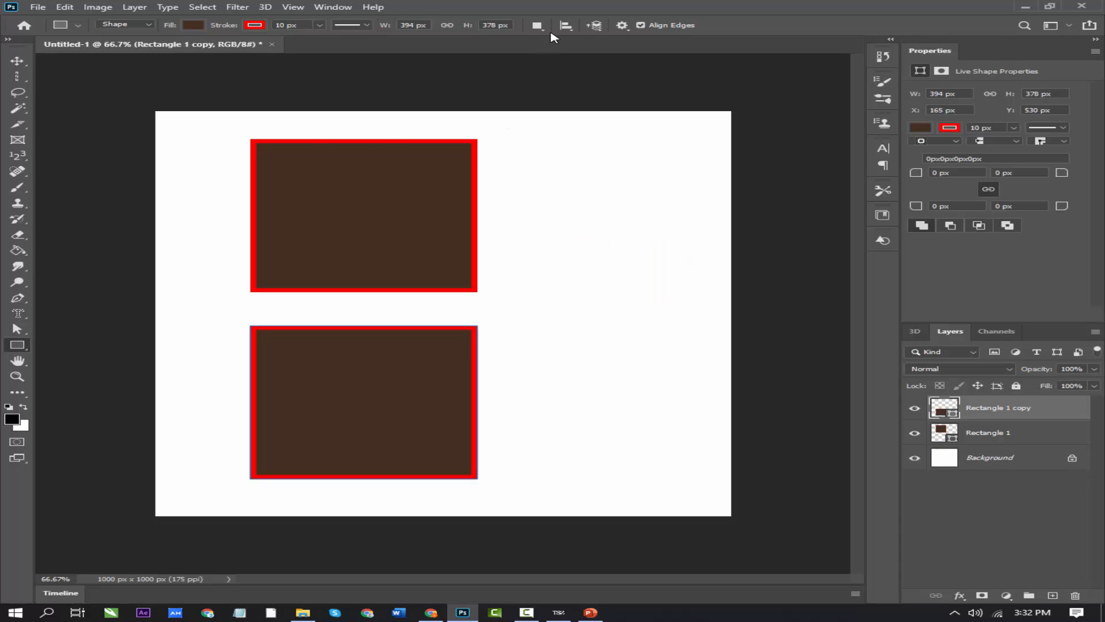
Try Combine Shapes with two overlapping rectangles, about 182 by 251 px and 265 by 113 px, at the upper rectangle's side, and undo both
left_click(542, 27)
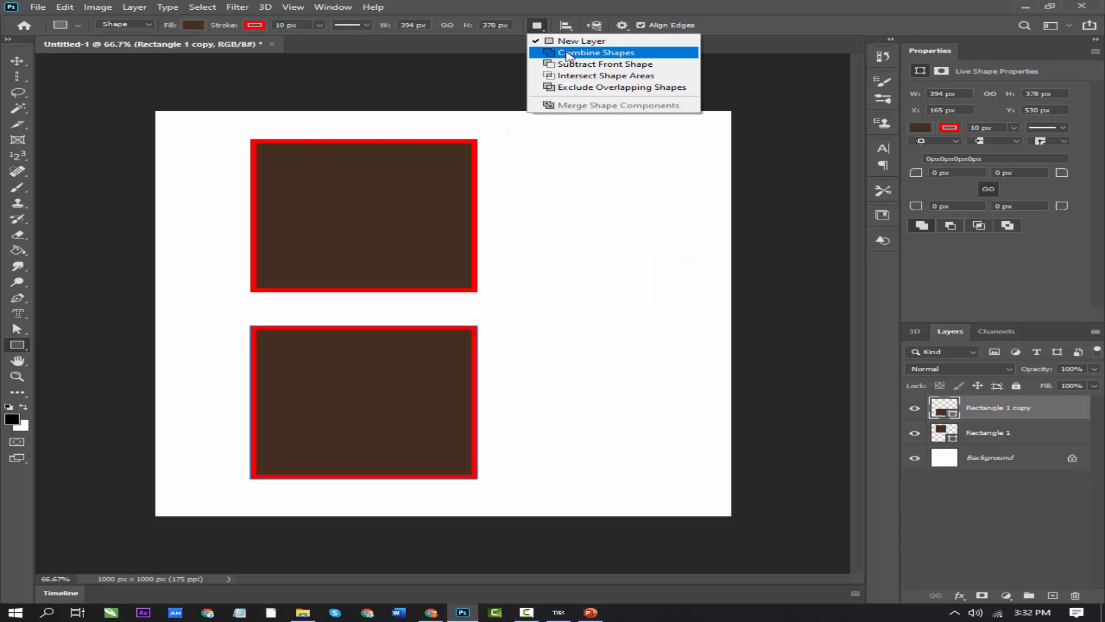
left_click(568, 55)
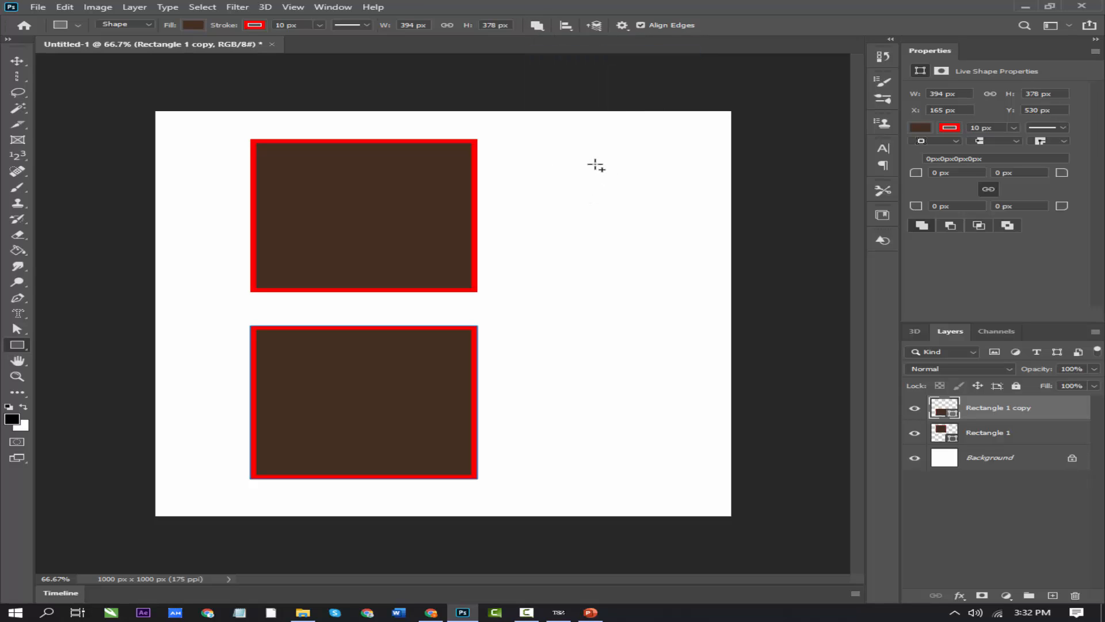
left_click_drag(562, 165, 457, 266)
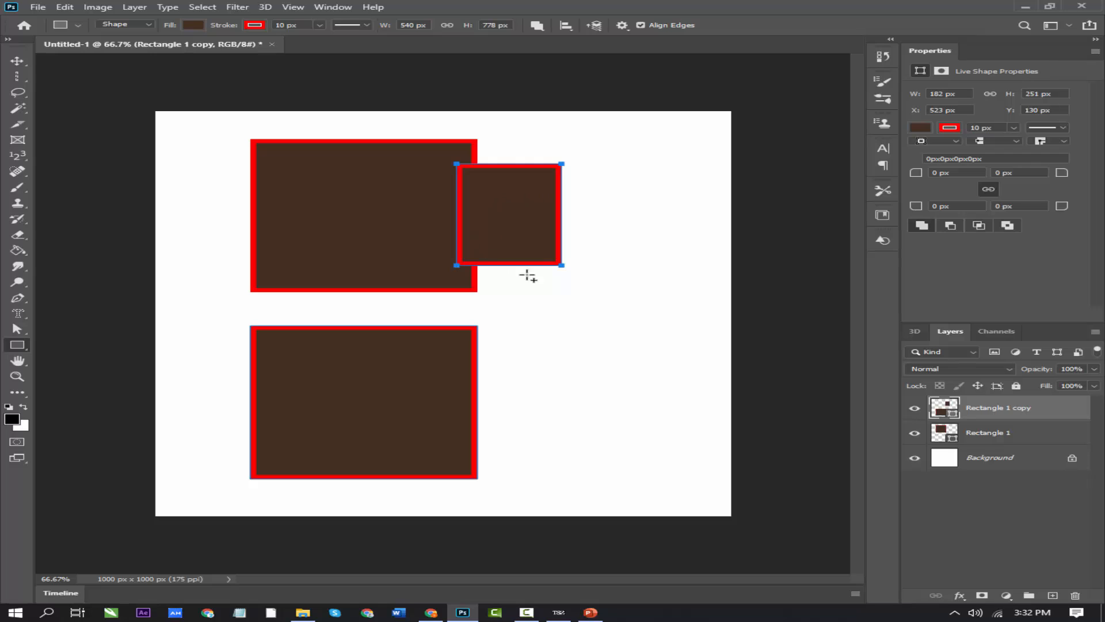
left_click_drag(548, 289, 396, 243)
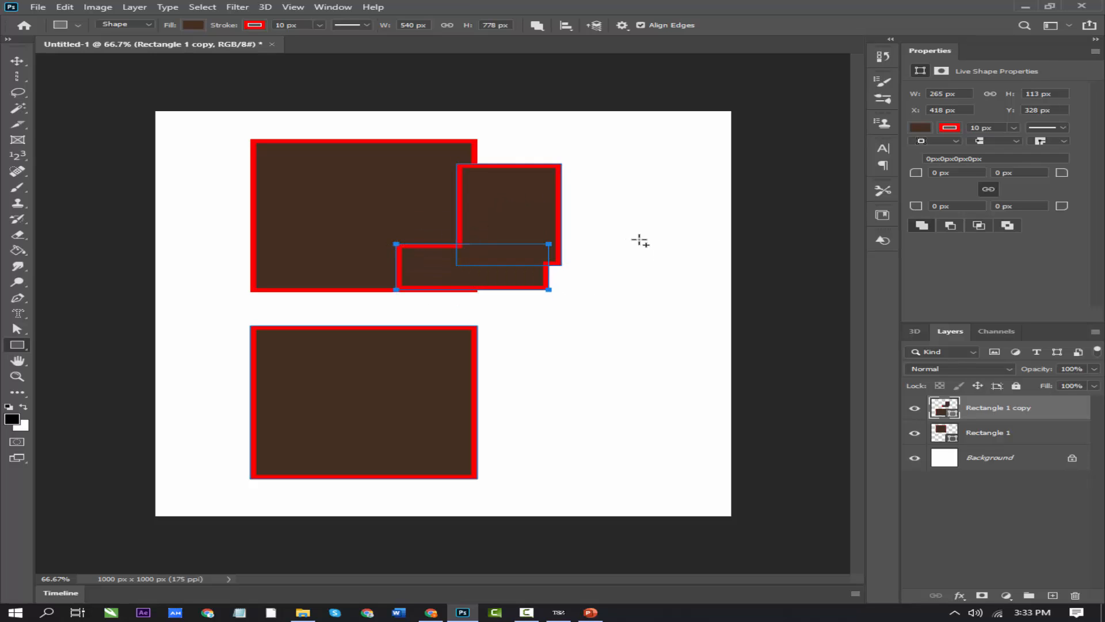
key("ctrl+z")
key("ctrl+z")
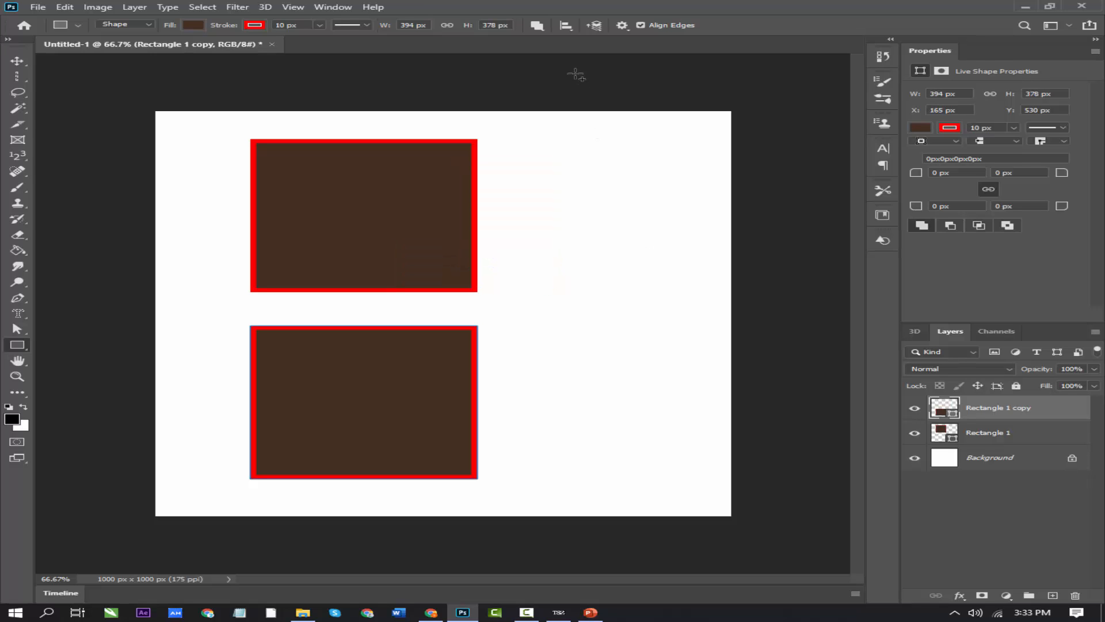
Use Subtract Front Shape to draw three rectangles across the upper rectangle and two over the lower one's sides, about 328 by 227 and 136 by 184 px
left_click(538, 26)
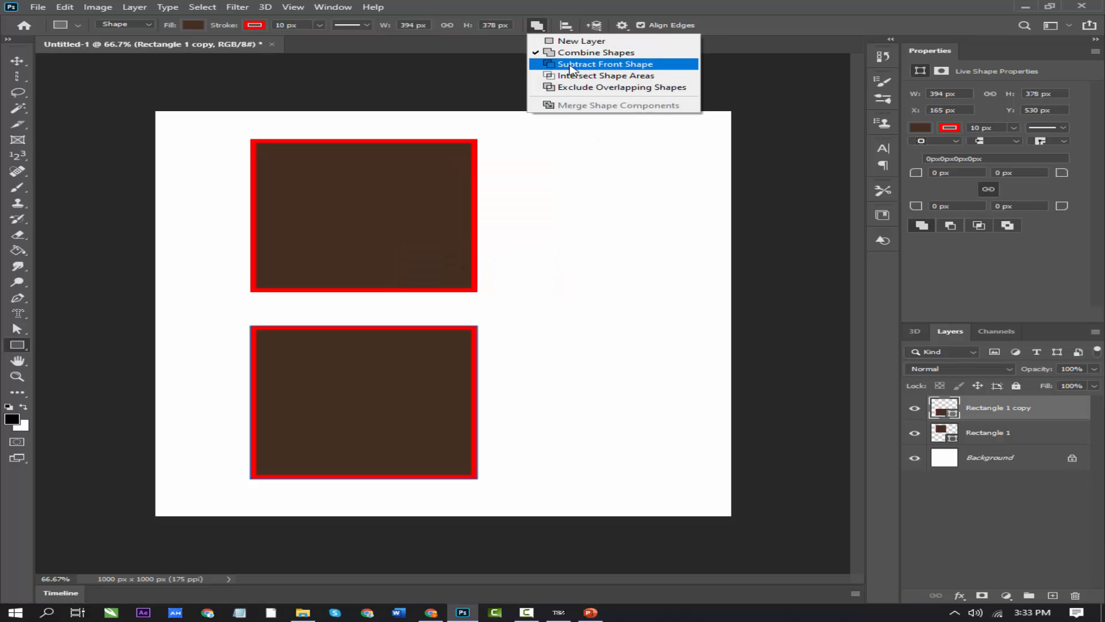
left_click(572, 65)
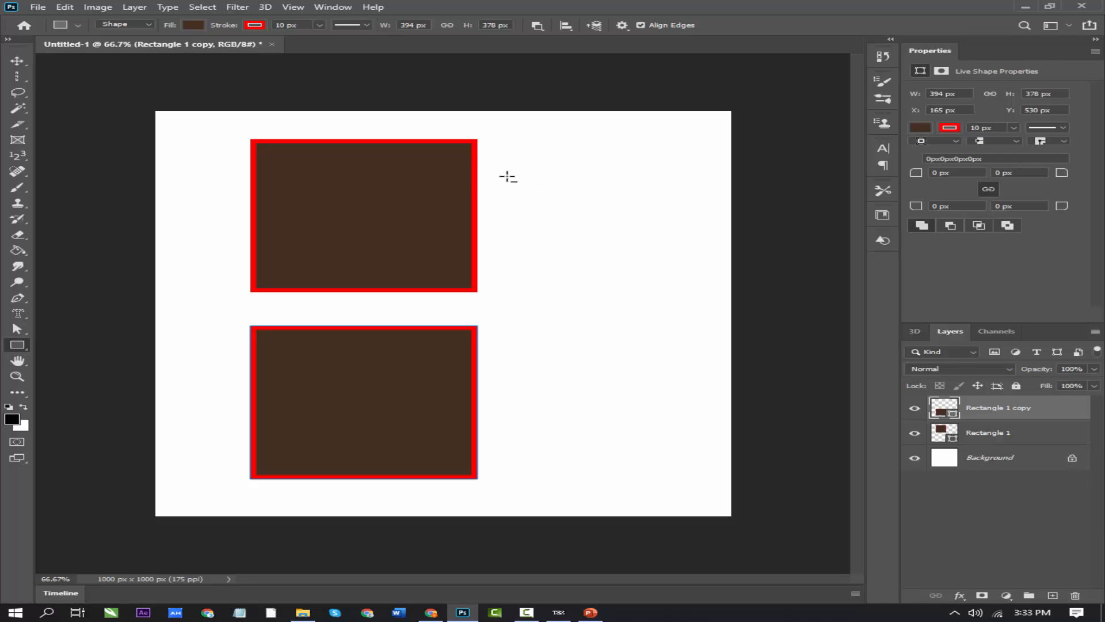
left_click_drag(520, 165, 193, 215)
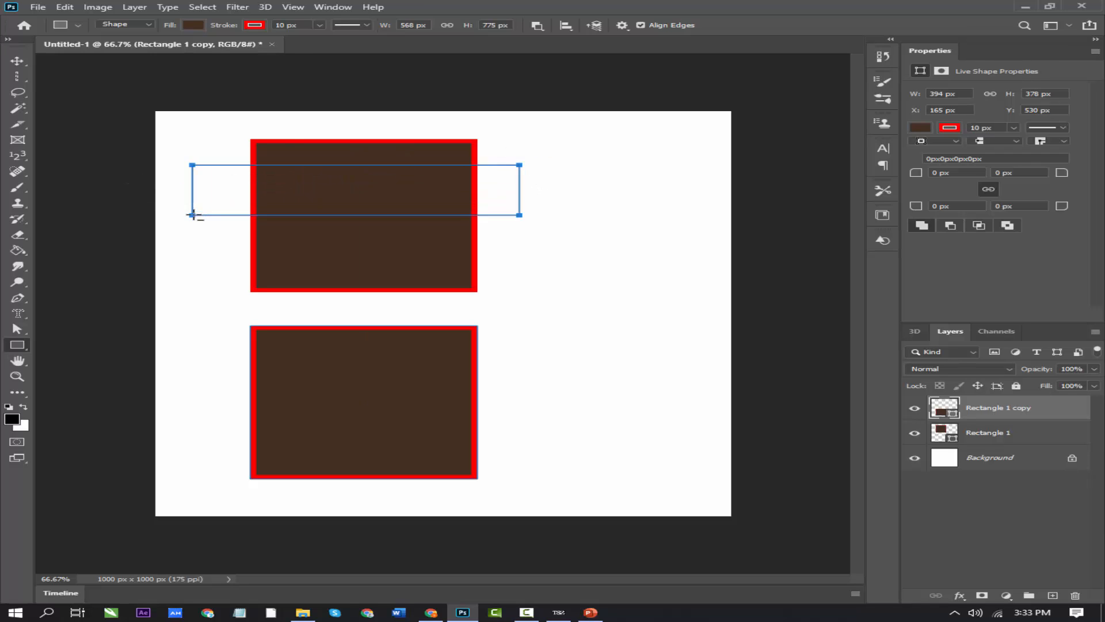
left_click_drag(520, 244, 454, 303)
left_click_drag(227, 247, 307, 305)
left_click_drag(558, 374, 368, 465)
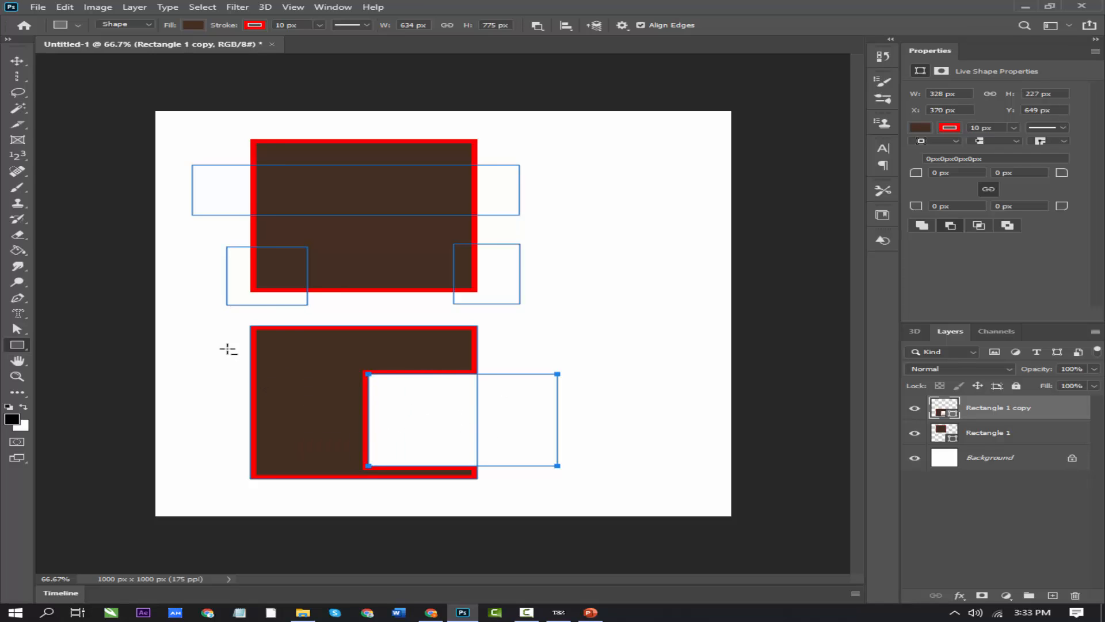
left_click_drag(223, 344, 300, 419)
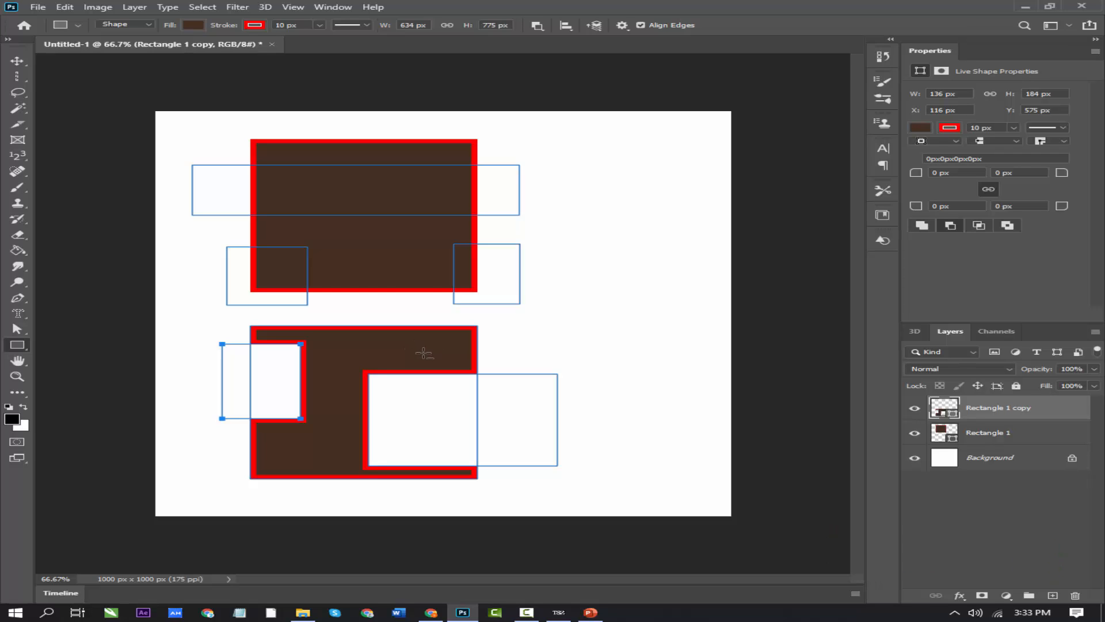
Undo all the rectangles drawn with Subtract Front Shape
key("ctrl+z")
key("ctrl+z")
key("ctrl+z")
key("ctrl+z")
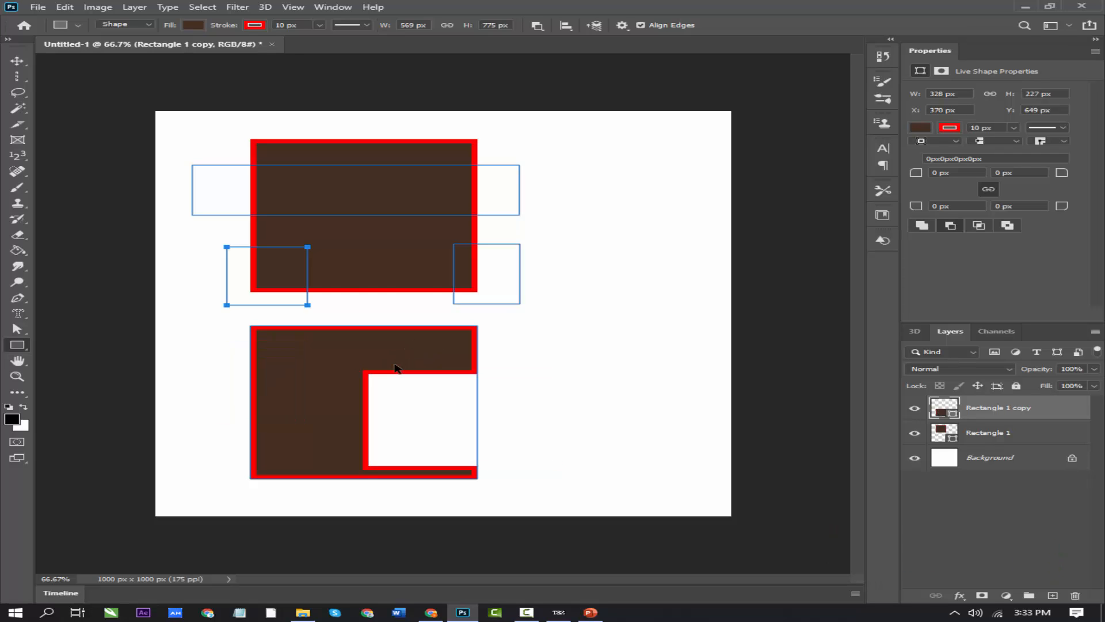
key("ctrl+z")
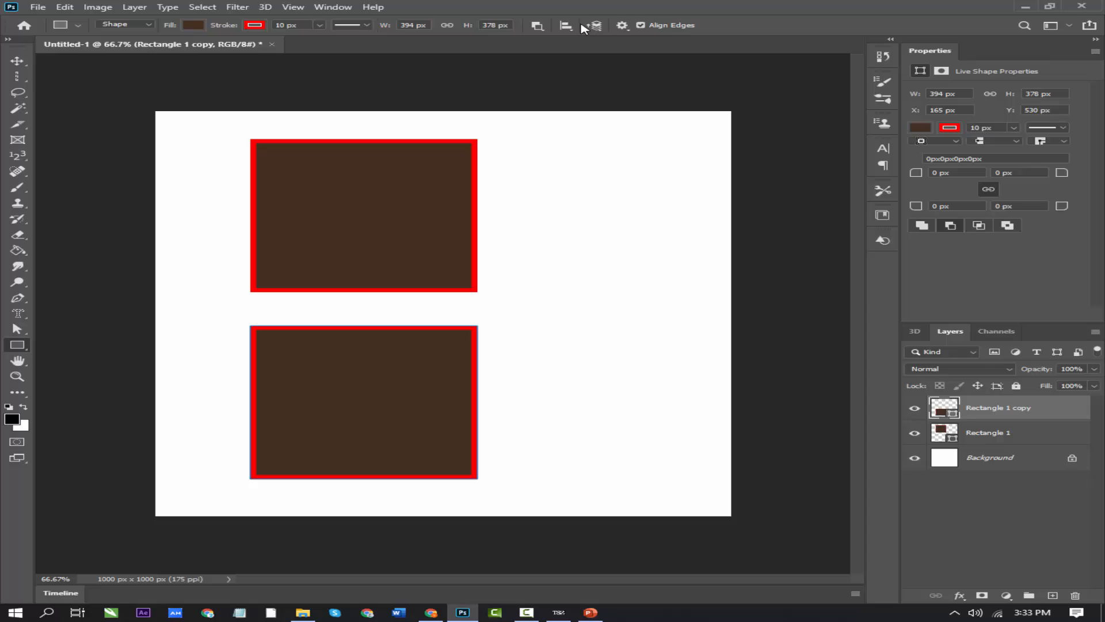
Use Intersect Shape Areas to draw a rectangle over the upper shape and one about 146 by 190 px inside the lower rectangle
left_click(537, 26)
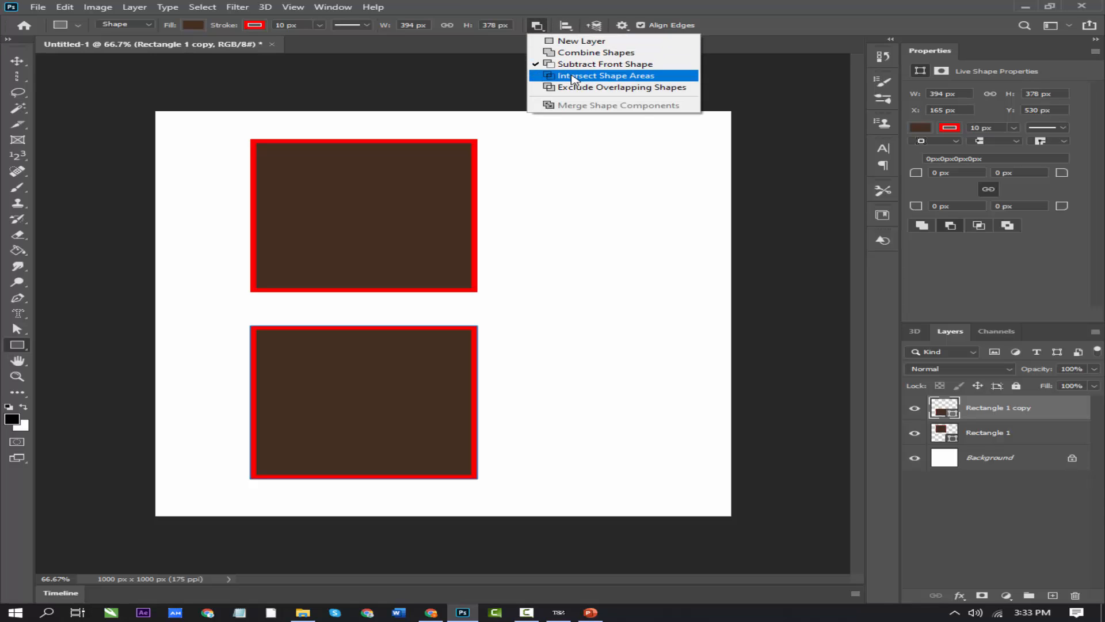
left_click(592, 81)
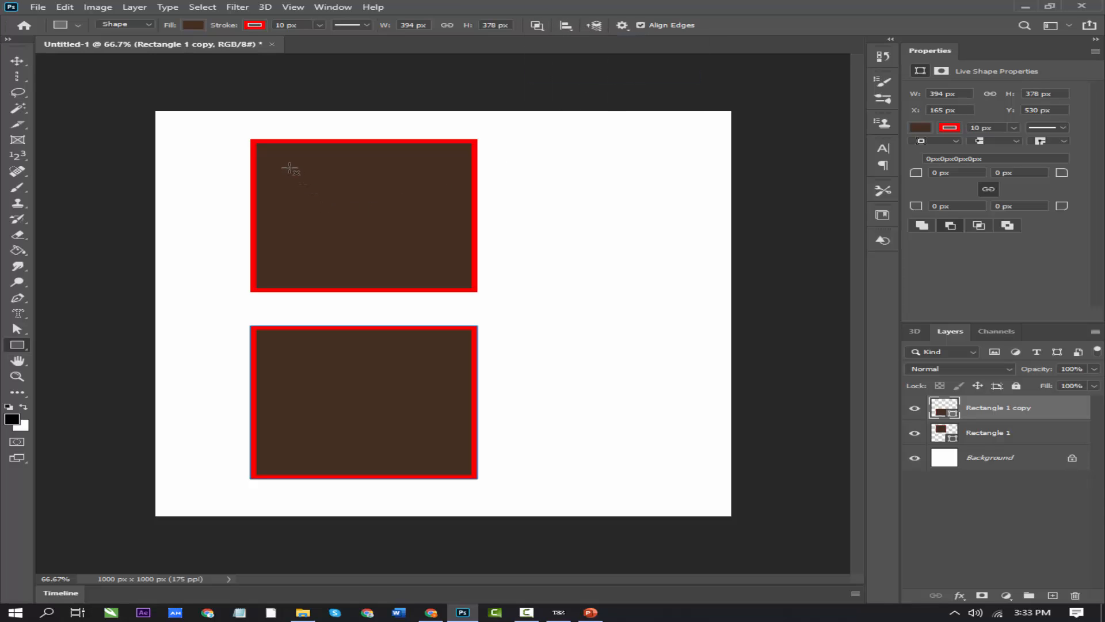
left_click_drag(279, 160, 417, 263)
left_click_drag(286, 377, 372, 456)
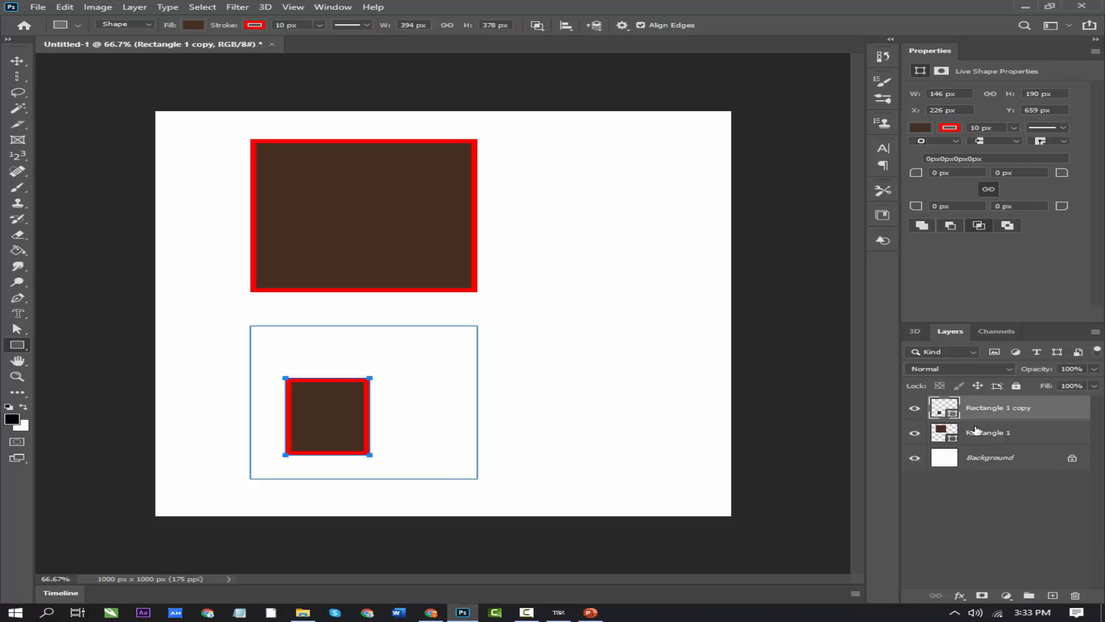
Try intersecting the upper rectangle with a rectangle about 265 by 311 px, and undo the intersections on both shapes
left_click(1002, 435)
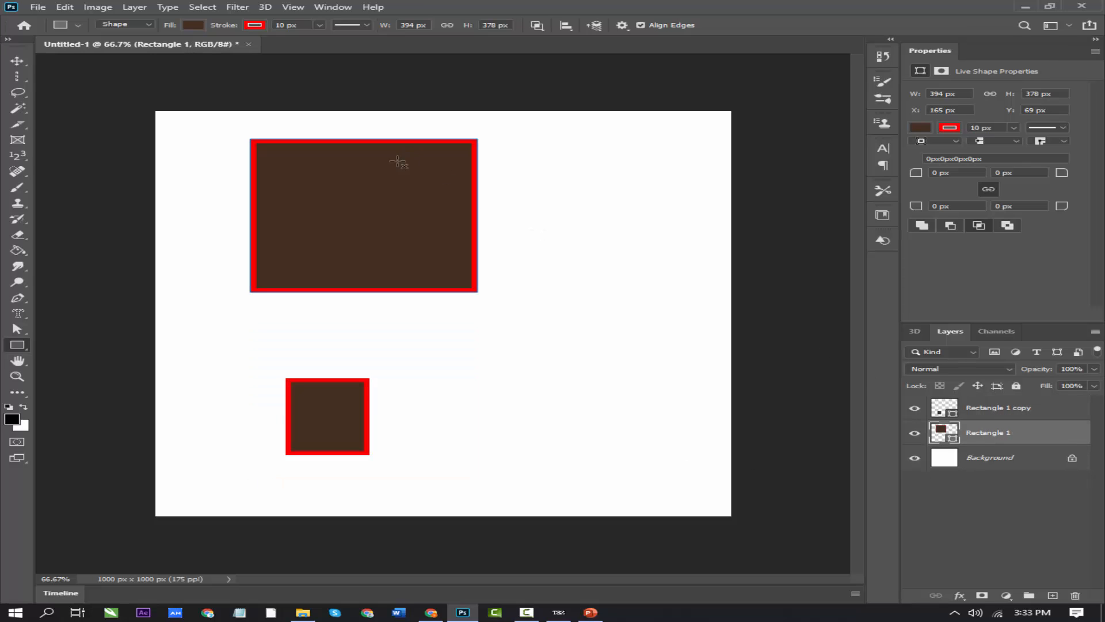
left_click_drag(277, 153, 430, 279)
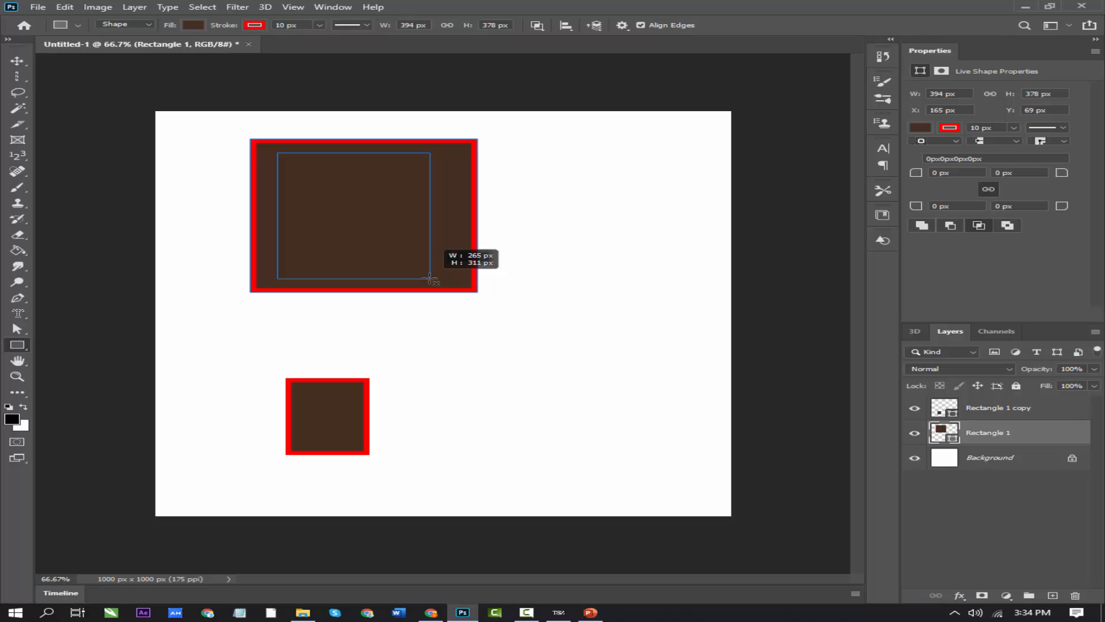
left_click_drag(430, 279, 431, 279)
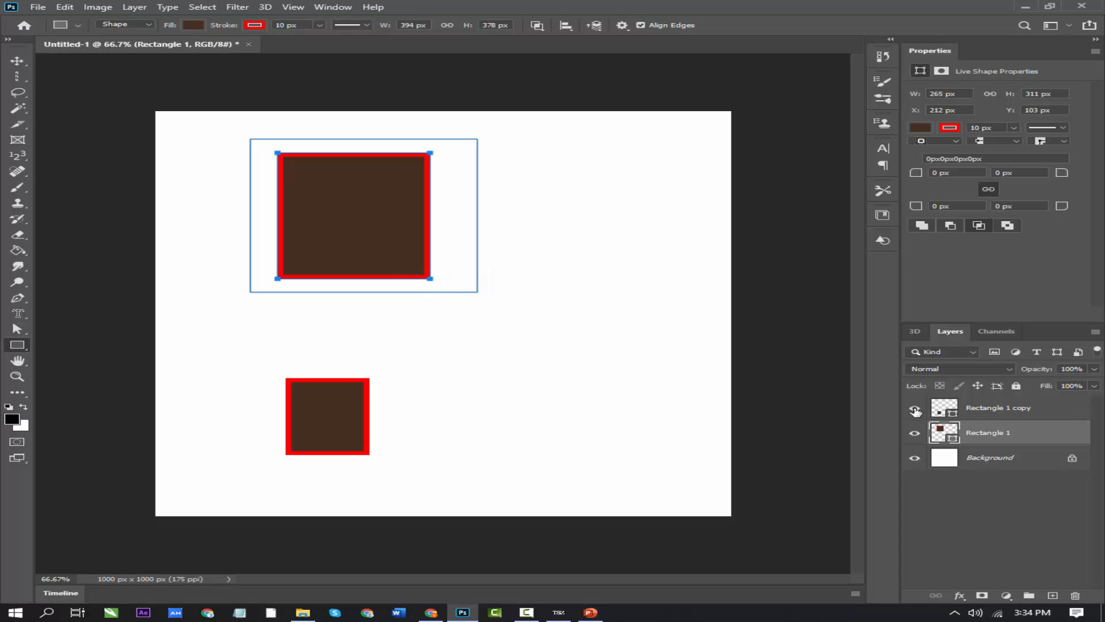
key("ctrl+z")
key("ctrl+z")
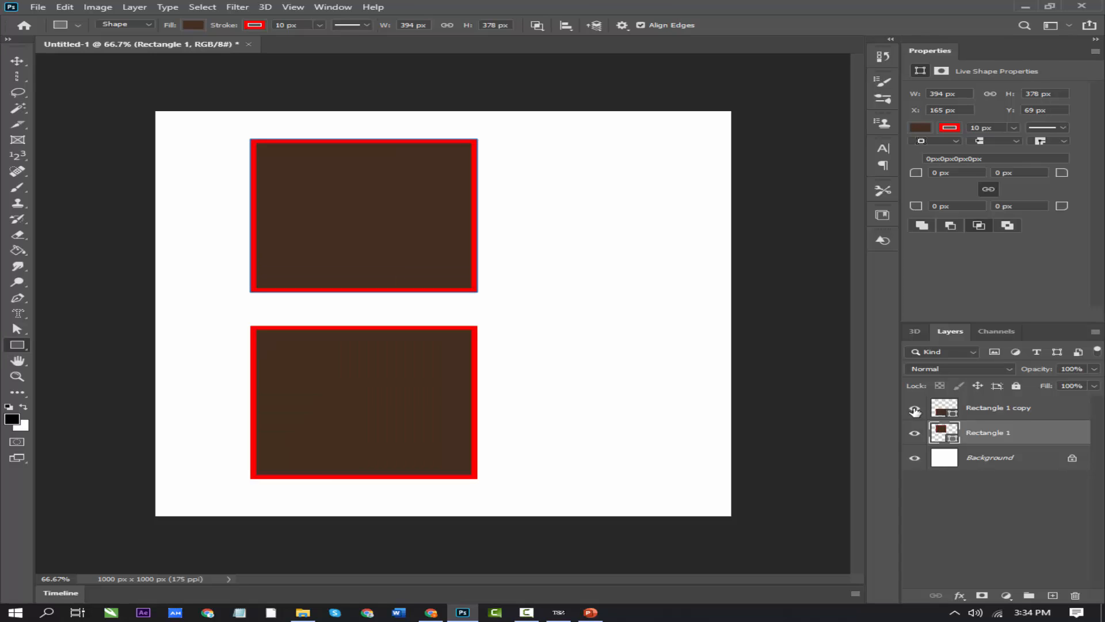
Use Exclude Overlapping Shapes to draw a rectangle about 352 by 340 px over the lower shape and three smaller ones across its corners
left_click(538, 26)
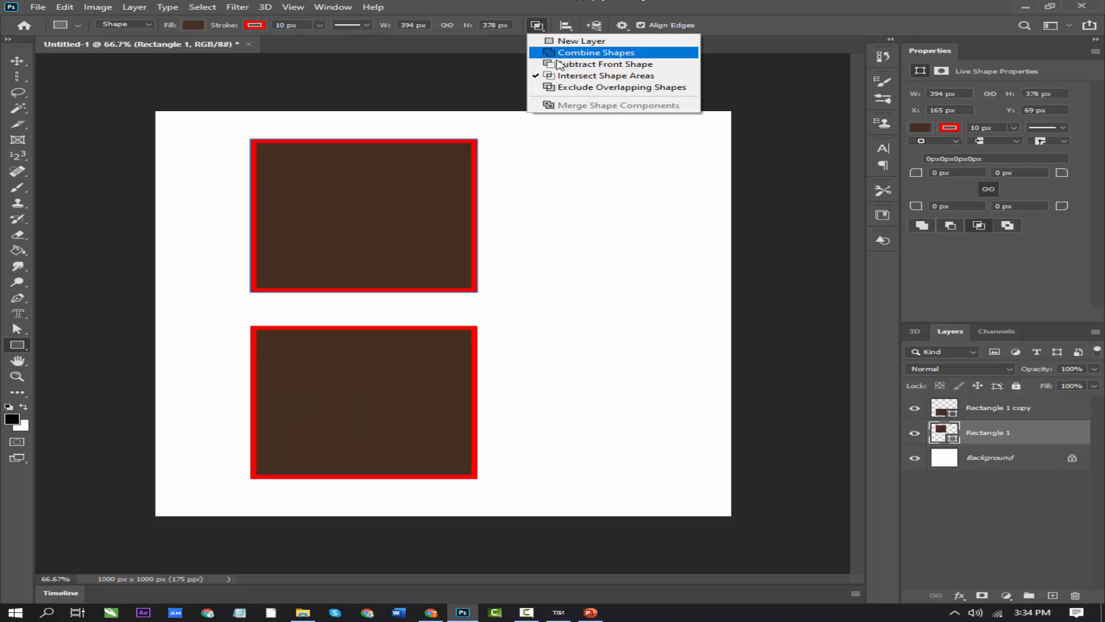
left_click(590, 91)
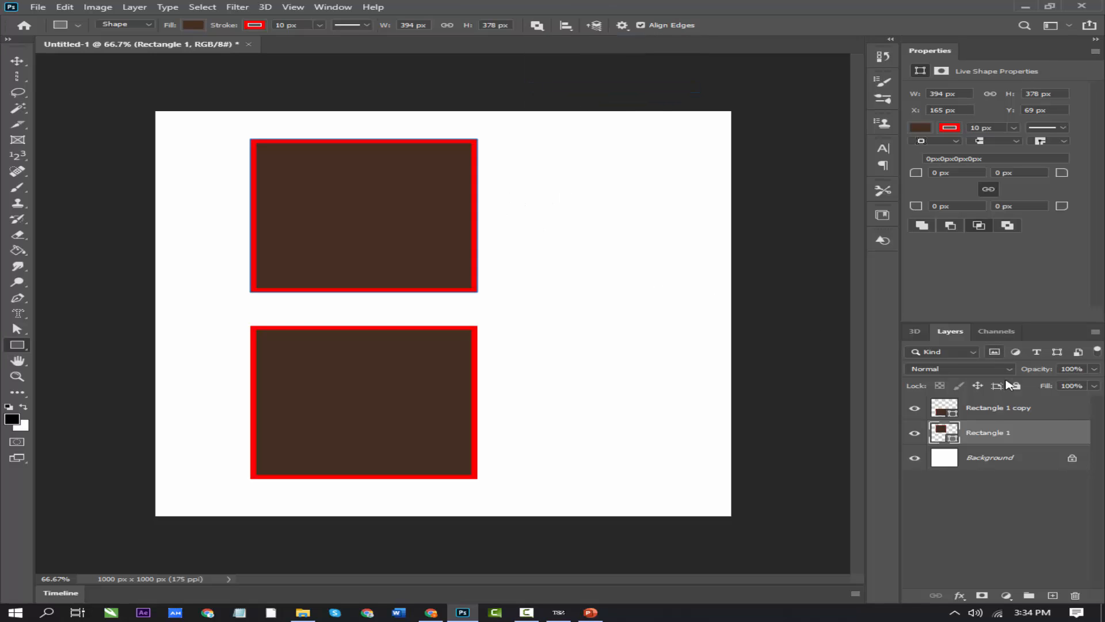
left_click_drag(280, 350, 482, 488)
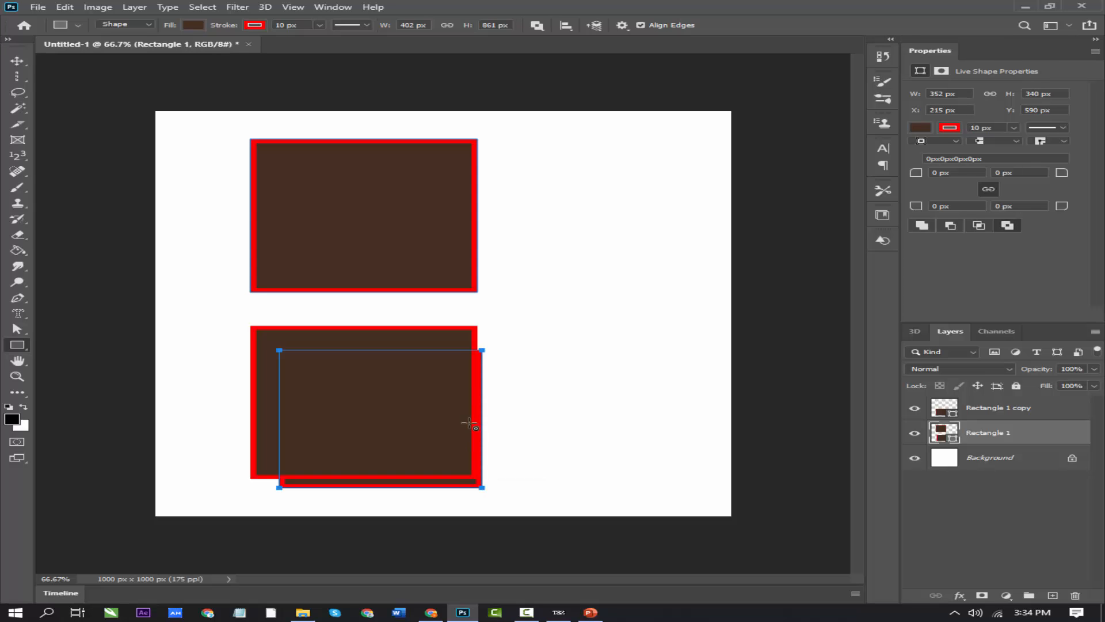
left_click_drag(225, 301, 288, 358)
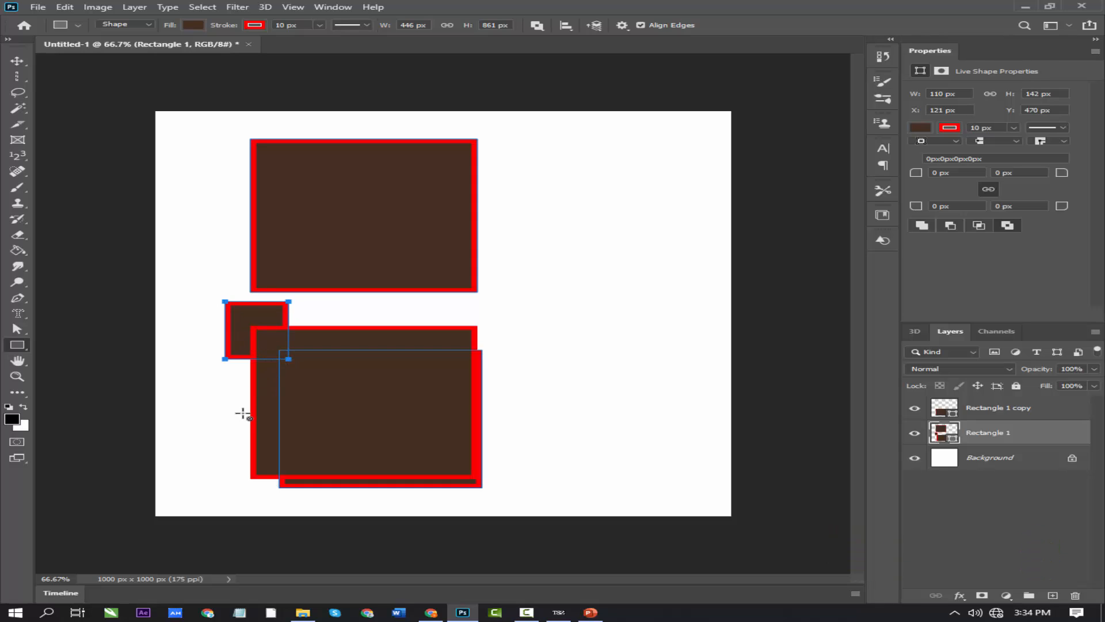
mouse_move(217, 438)
left_mouse_down()
mouse_move(256, 483)
mouse_move(292, 493)
left_mouse_up()
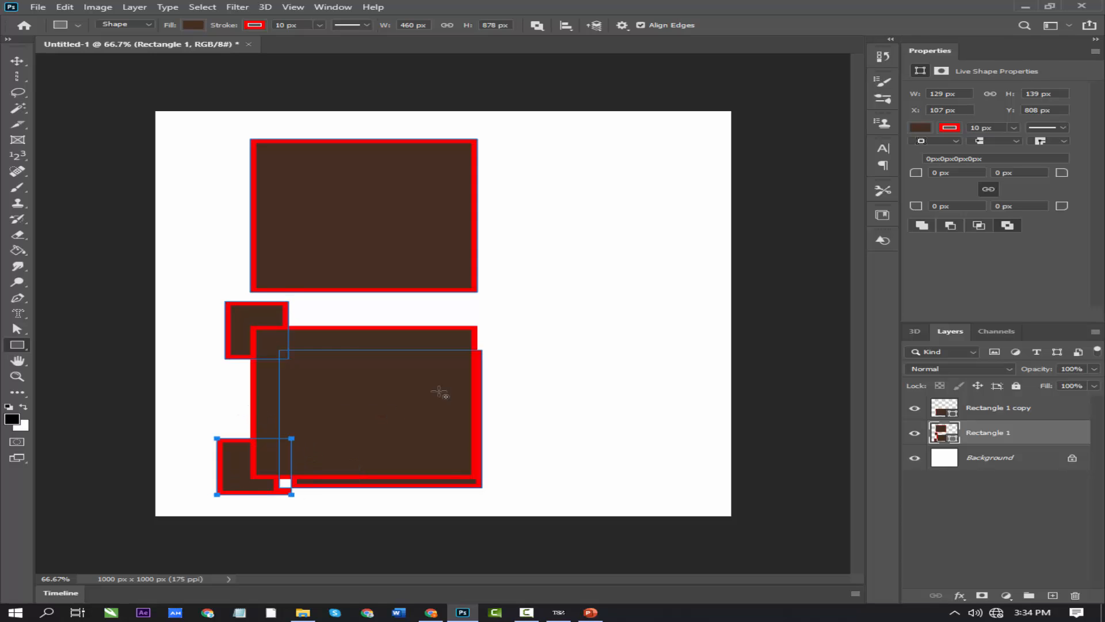
mouse_move(523, 290)
left_mouse_down()
mouse_move(464, 357)
mouse_move(434, 363)
left_mouse_up()
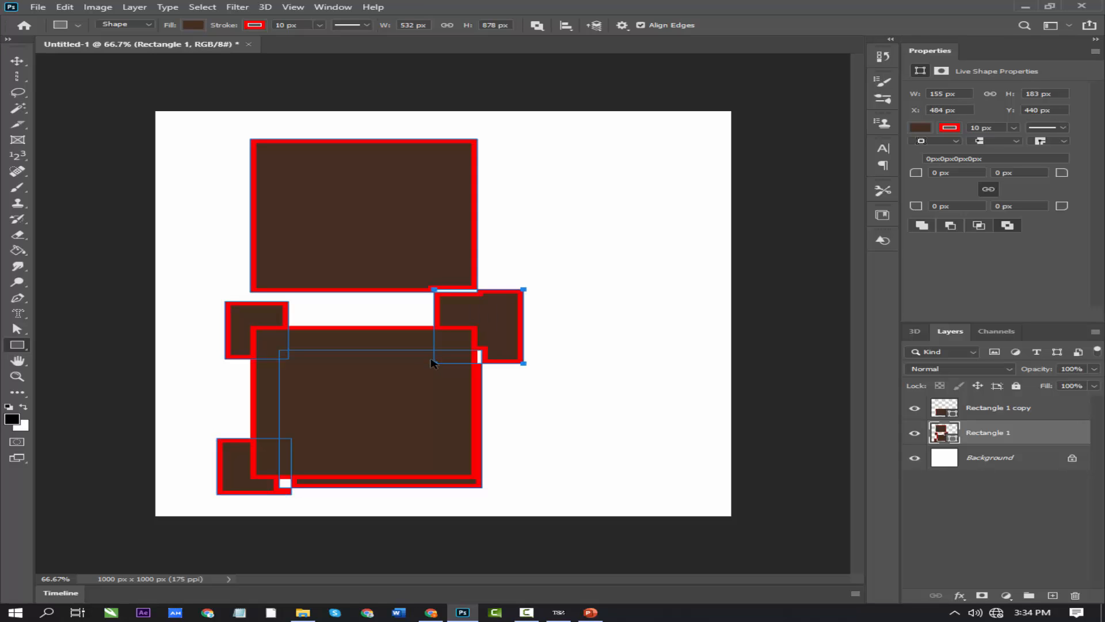
Undo the four rectangles drawn with Exclude Overlapping Shapes and the earlier moves of the two large rectangles
key("ctrl+z")
key("ctrl+z")
key("ctrl+z")
key("ctrl+z")
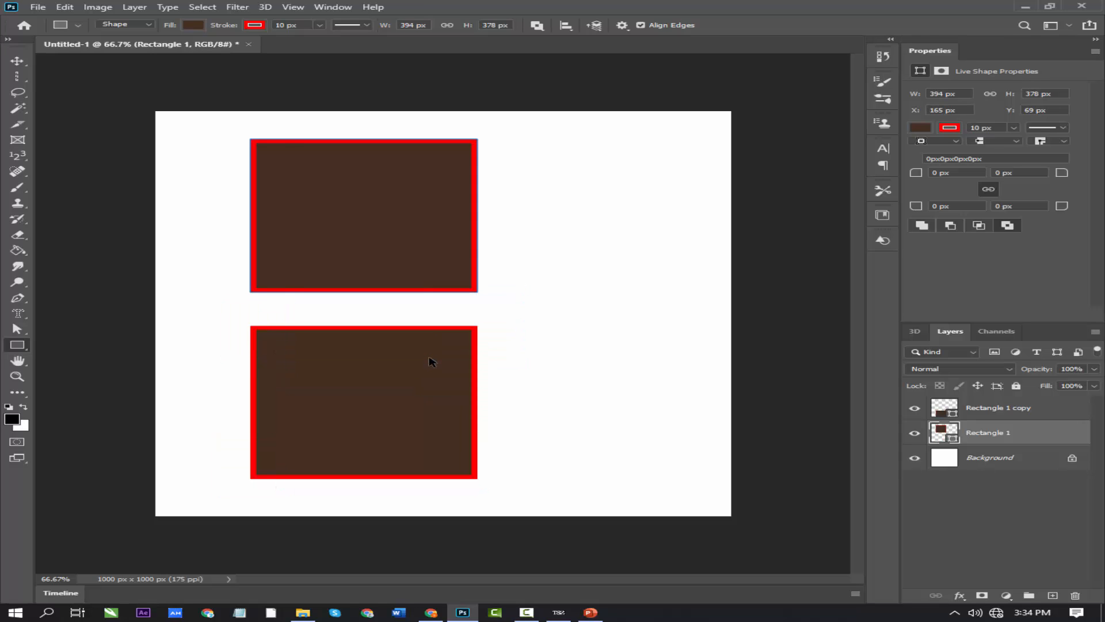
key("ctrl+z")
key("ctrl+z")
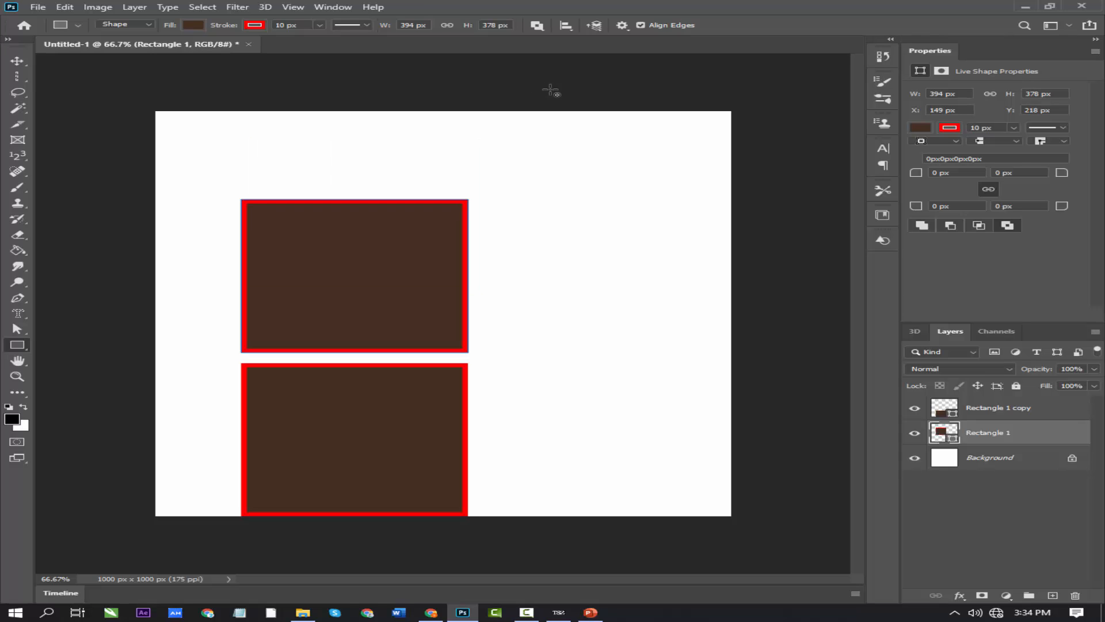
Examine the path alignment and distribution options, choosing Selection as the Align To reference
left_click(569, 29)
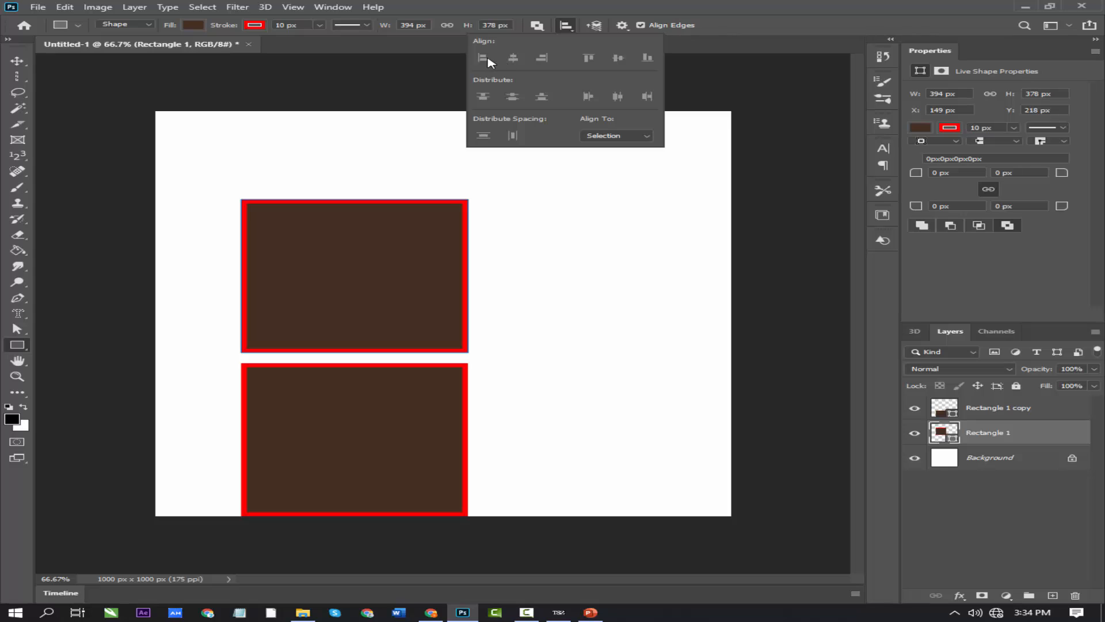
left_click(640, 138)
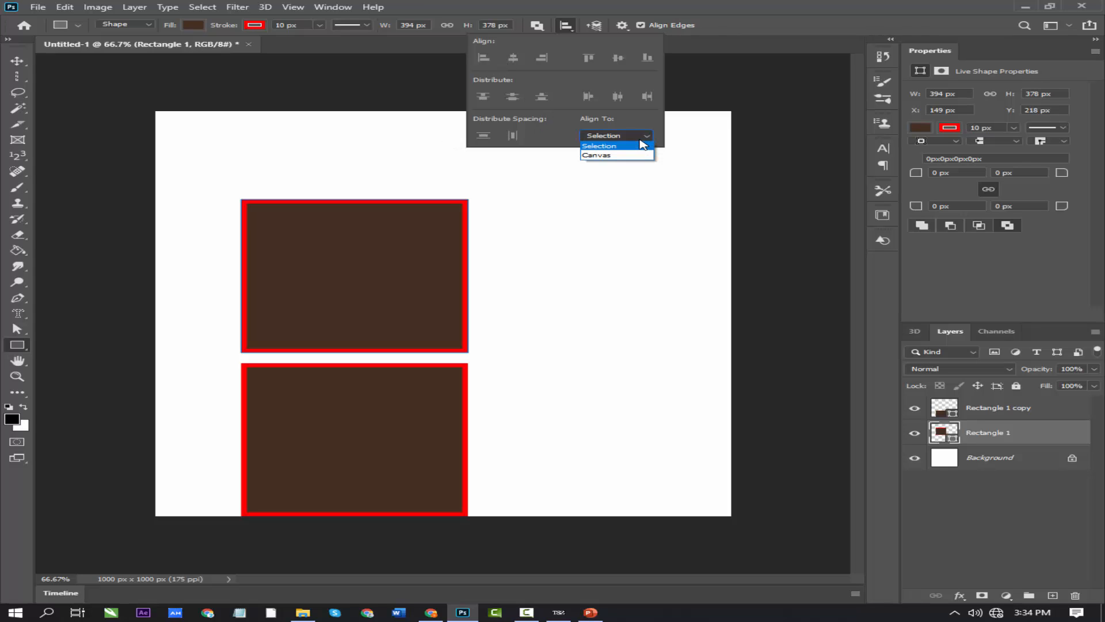
left_click(615, 147)
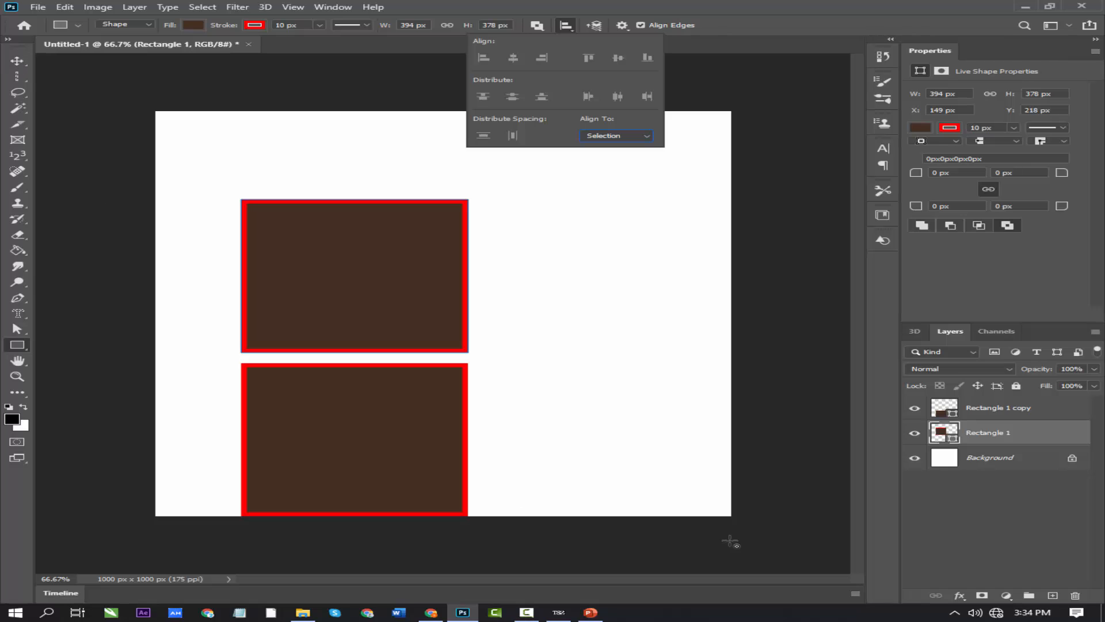
Hide the Rectangle 1 layer and draw a rounded rectangle about 192 by 106 px with a 10 px radius near the canvas's upper left
left_click(915, 432)
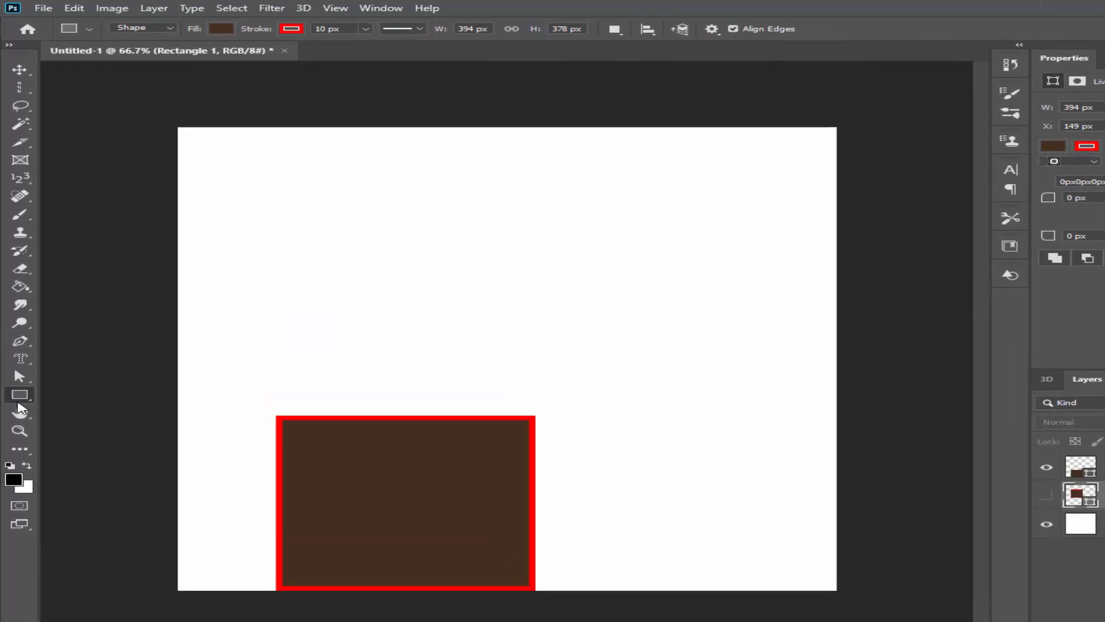
right_click(17, 344)
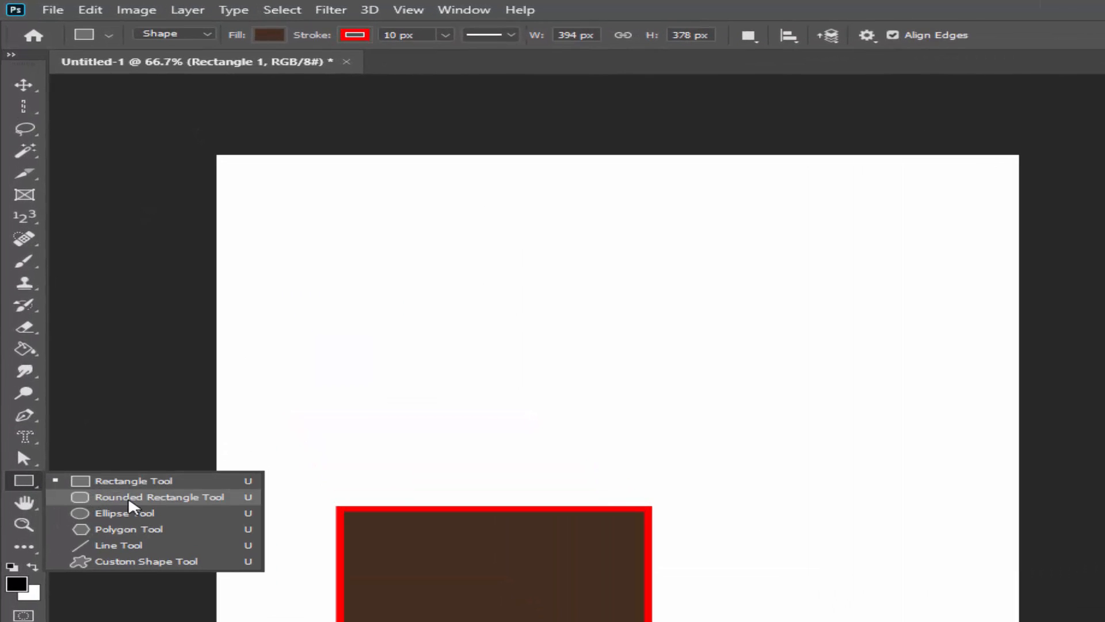
left_click(90, 498)
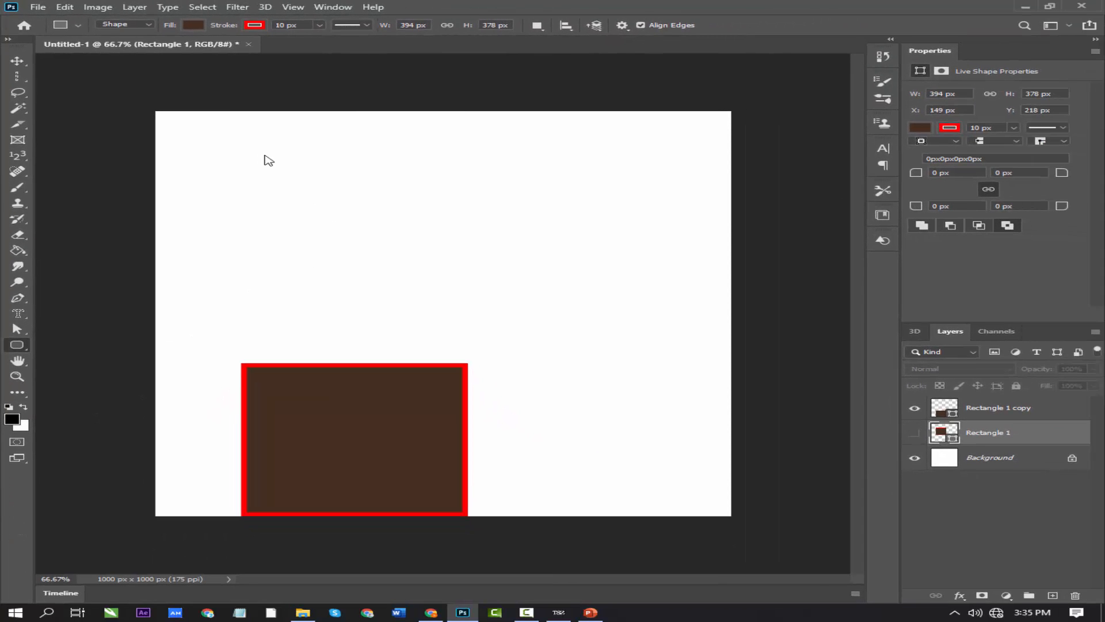
left_click_drag(260, 155, 371, 196)
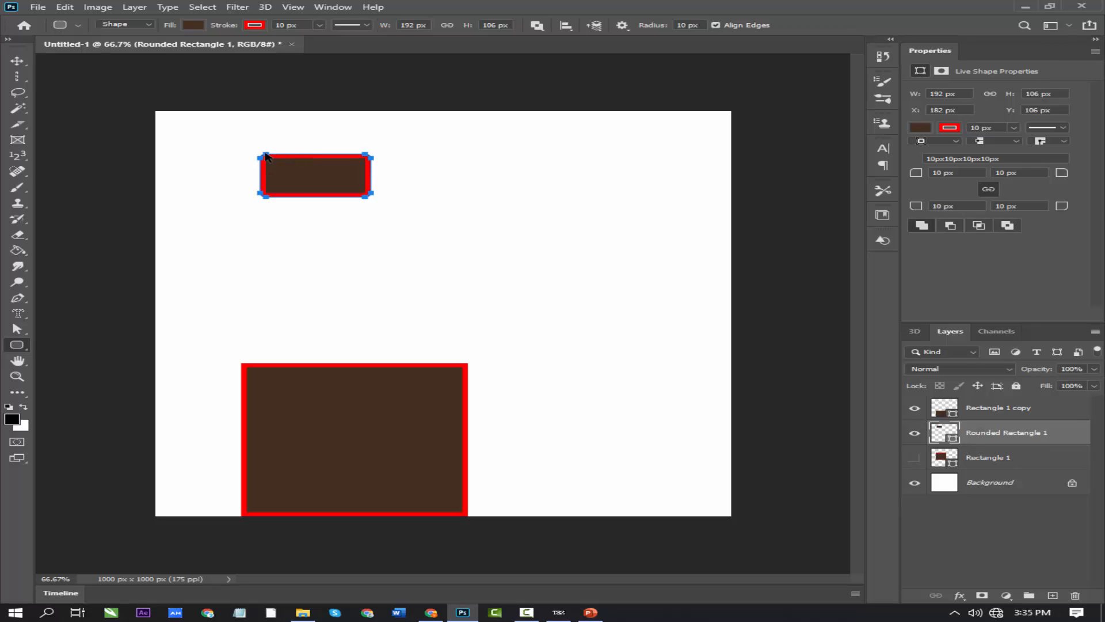
Compare the rounded rectangle's corners with the square corners of the large rectangle at close range
scroll(268, 158, "up", 16)
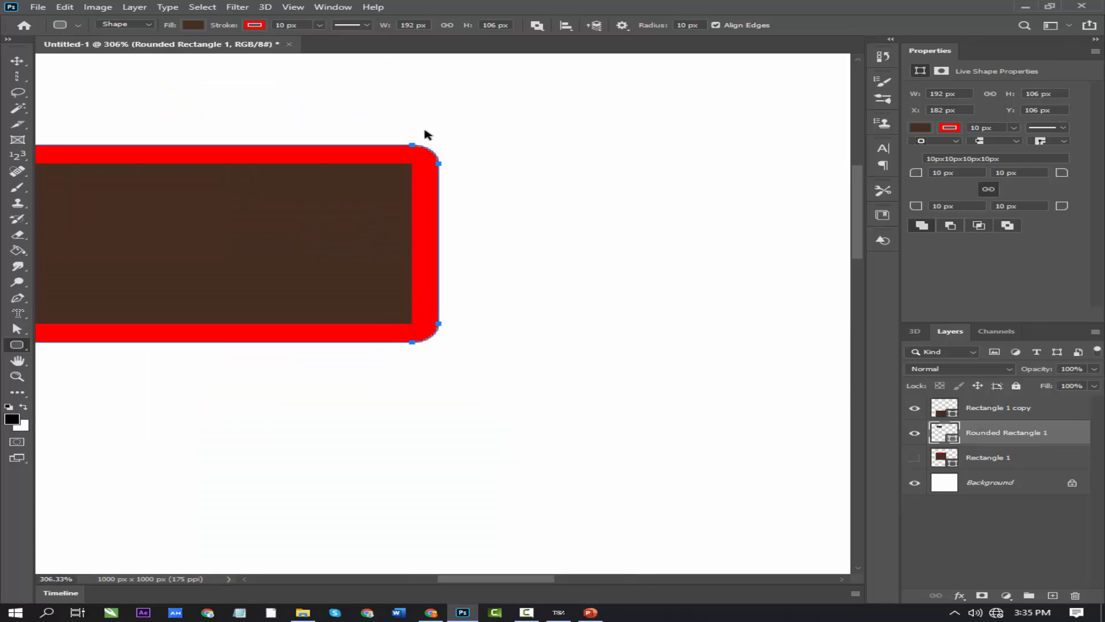
left_click_drag(495, 440, 553, 170)
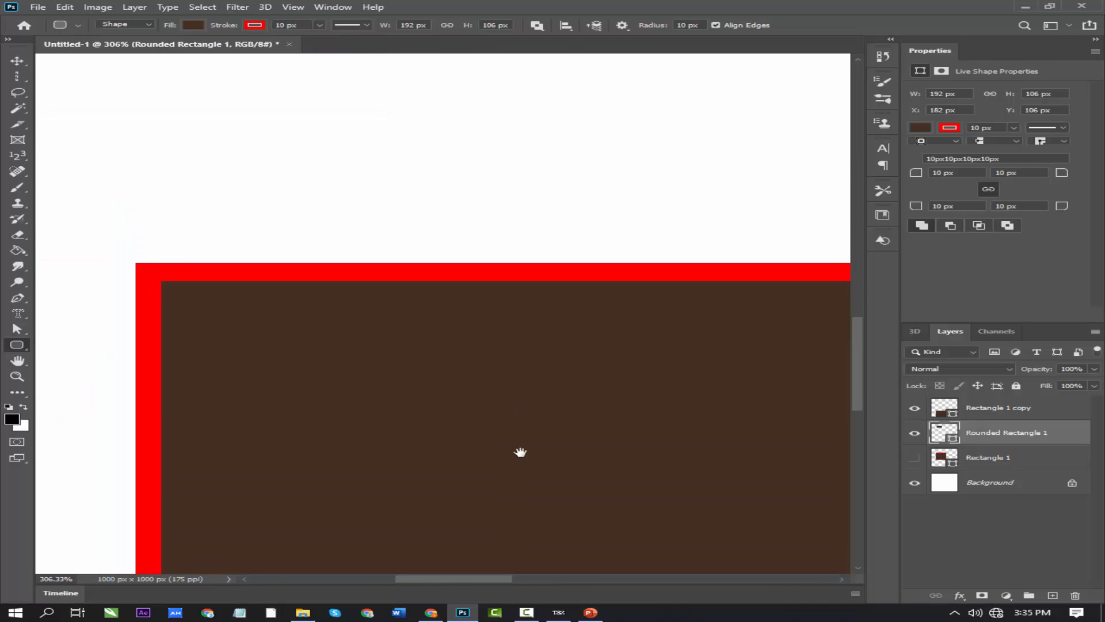
scroll(140, 245, "right", 1)
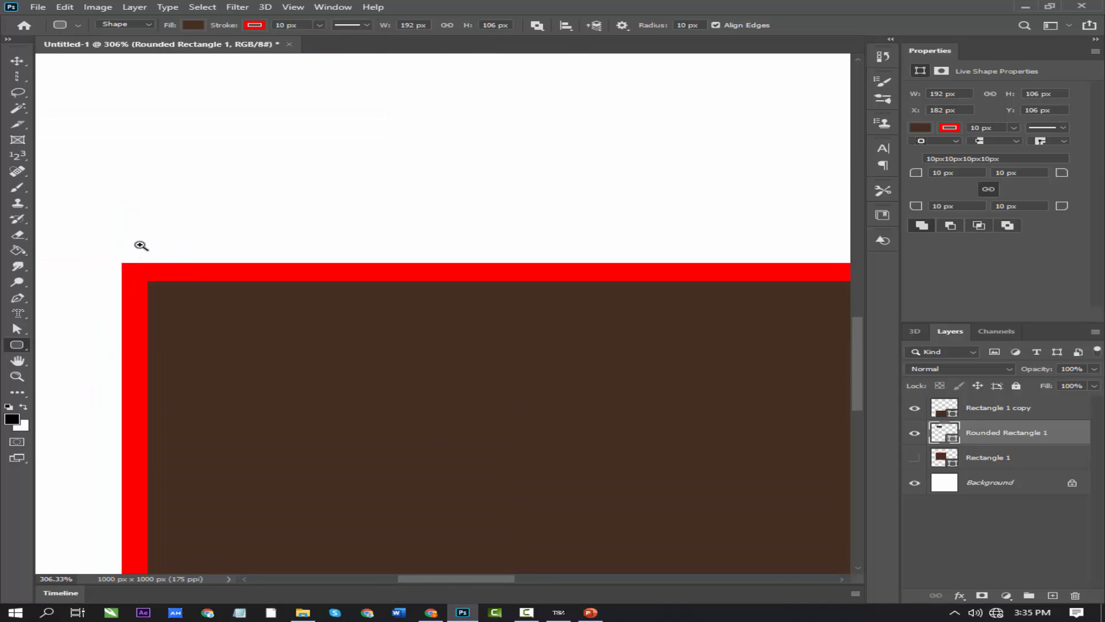
scroll(144, 245, "right", 5)
scroll(152, 244, "down", 6)
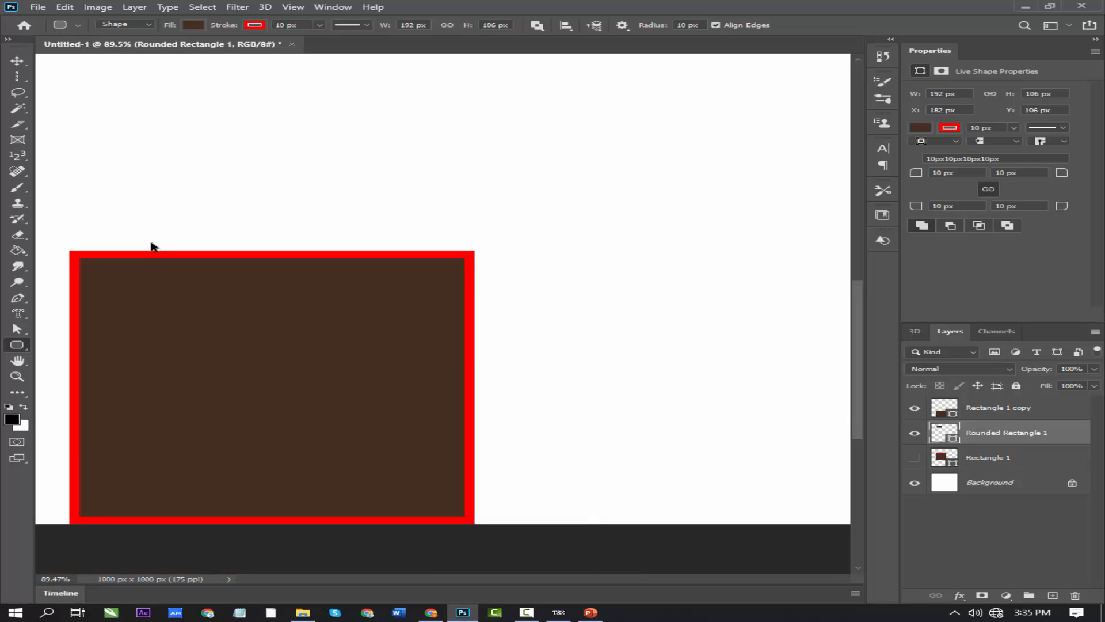
scroll(275, 110, "up", 4)
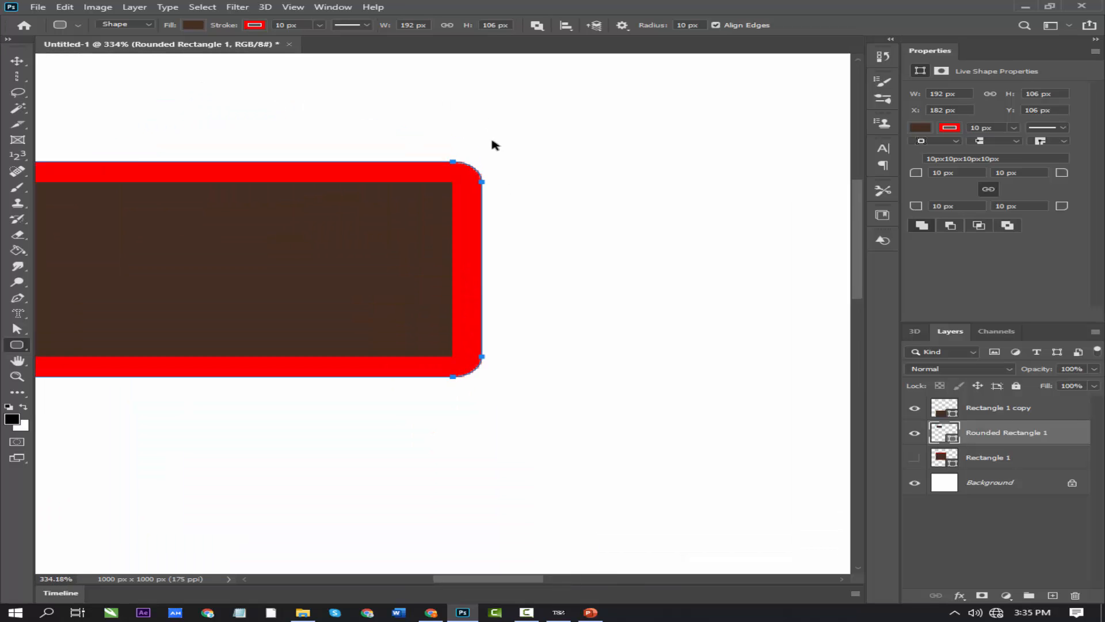
scroll(477, 183, "down", 4)
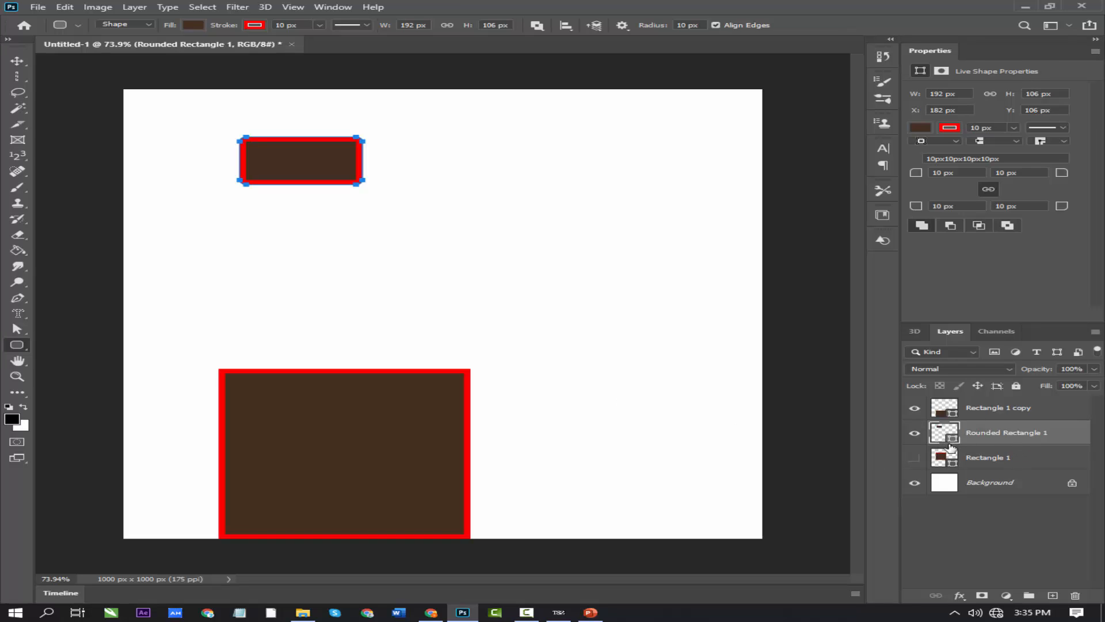
Move the large rectangle up to the middle of the canvas and draw an ellipse about 267 by 324 px at the canvas's upper right
key("v")
left_click_drag(309, 451, 358, 330)
left_click(16, 345)
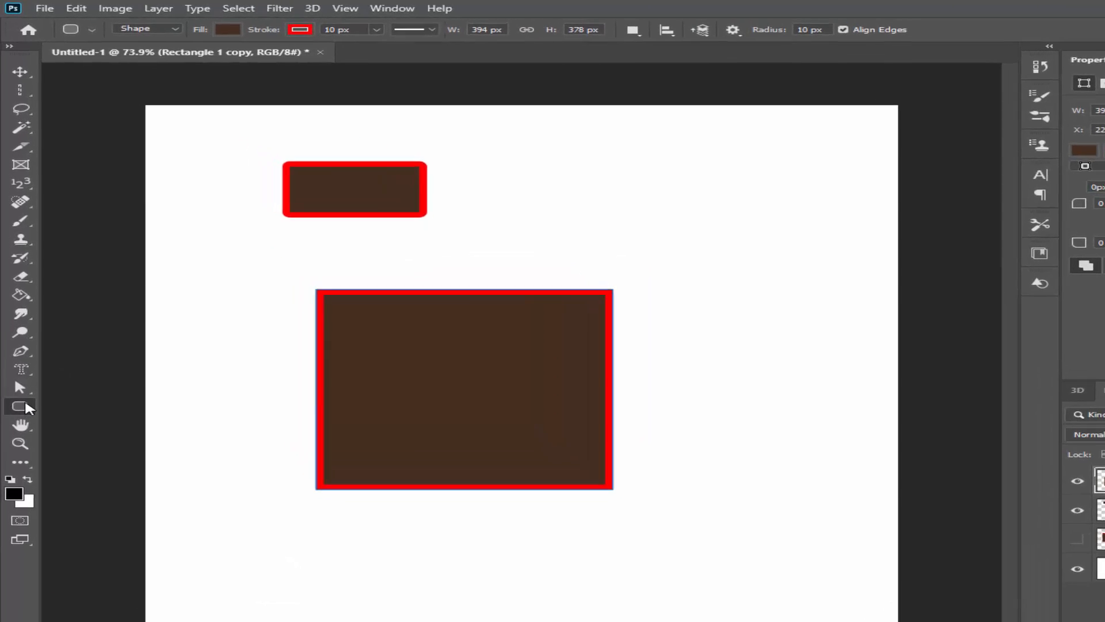
right_click(17, 345)
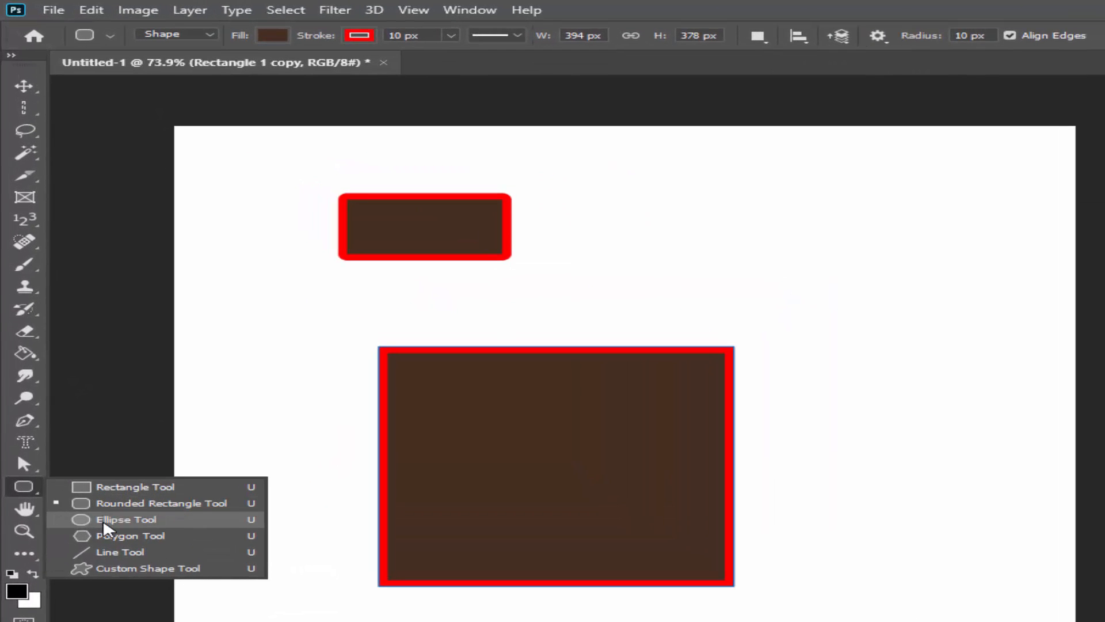
left_click(109, 519)
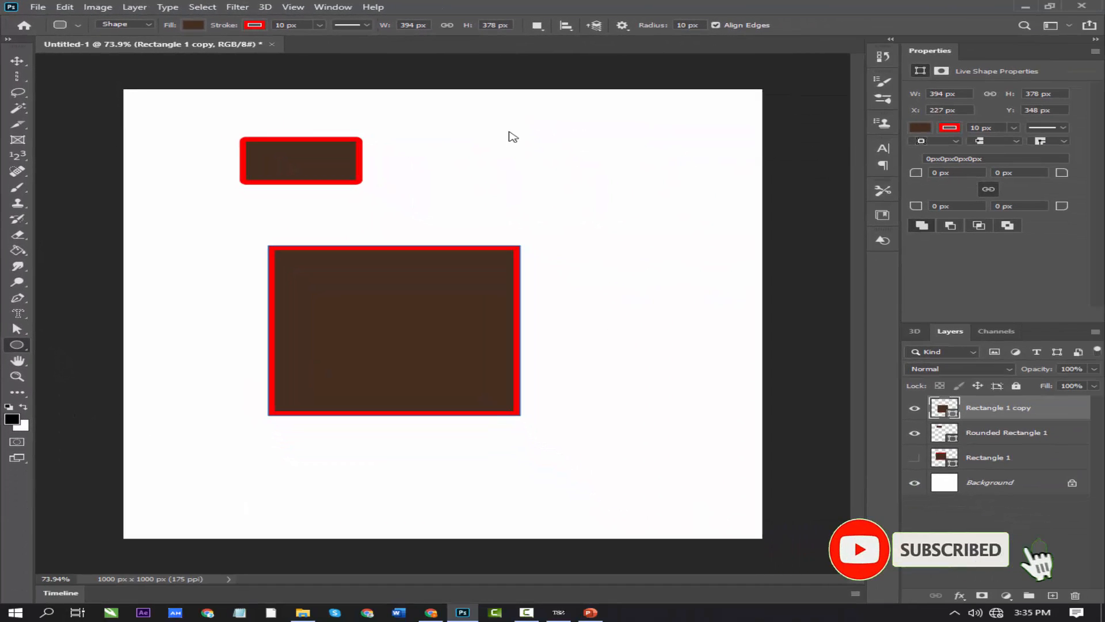
left_click_drag(507, 132, 678, 276)
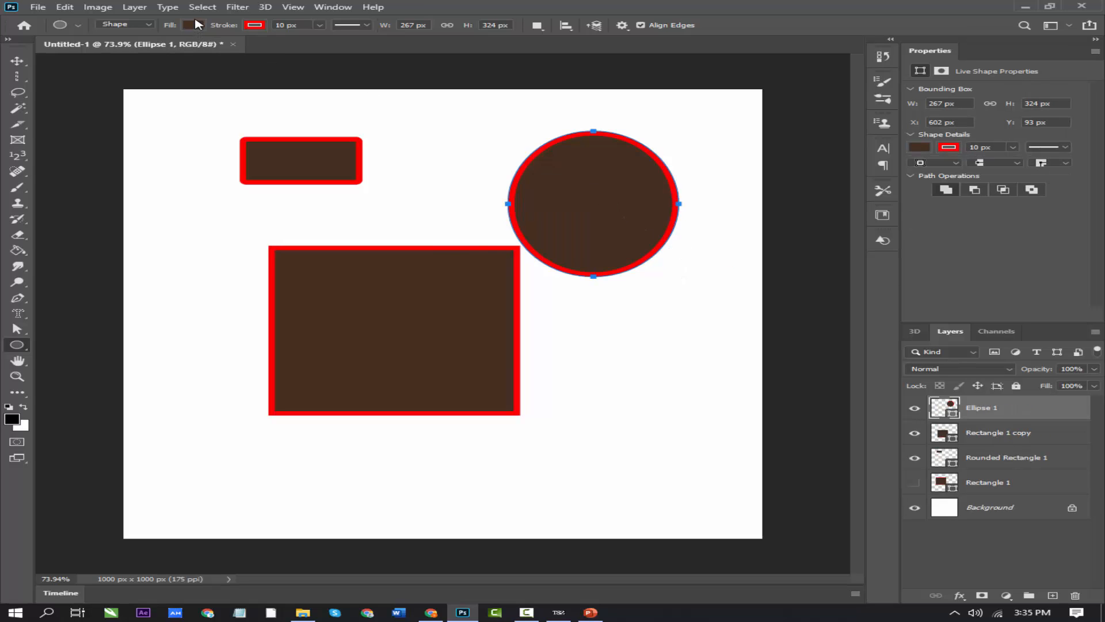
Set the ellipse's fill to red and its stroke to black using the recently used colors
left_click(194, 25)
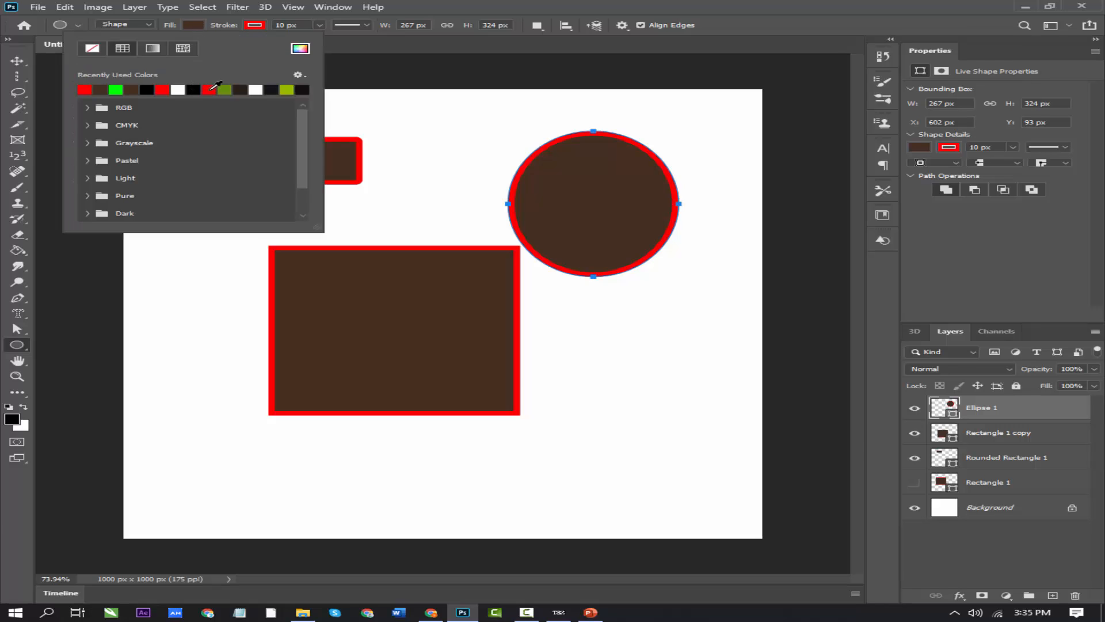
left_click(211, 90)
left_click(254, 25)
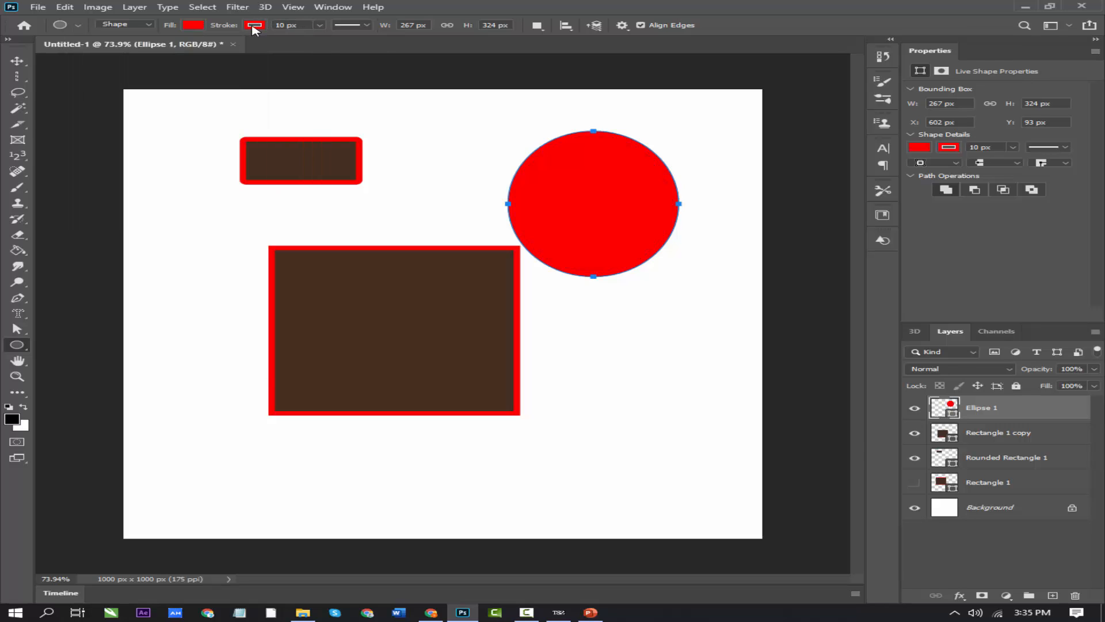
left_click(255, 25)
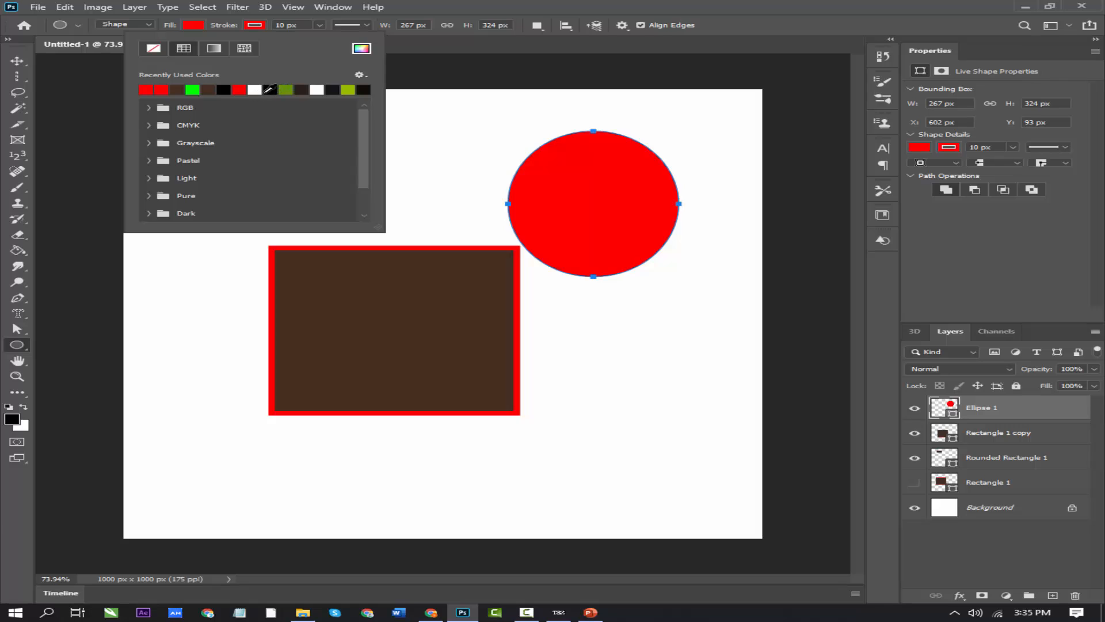
left_click(270, 89)
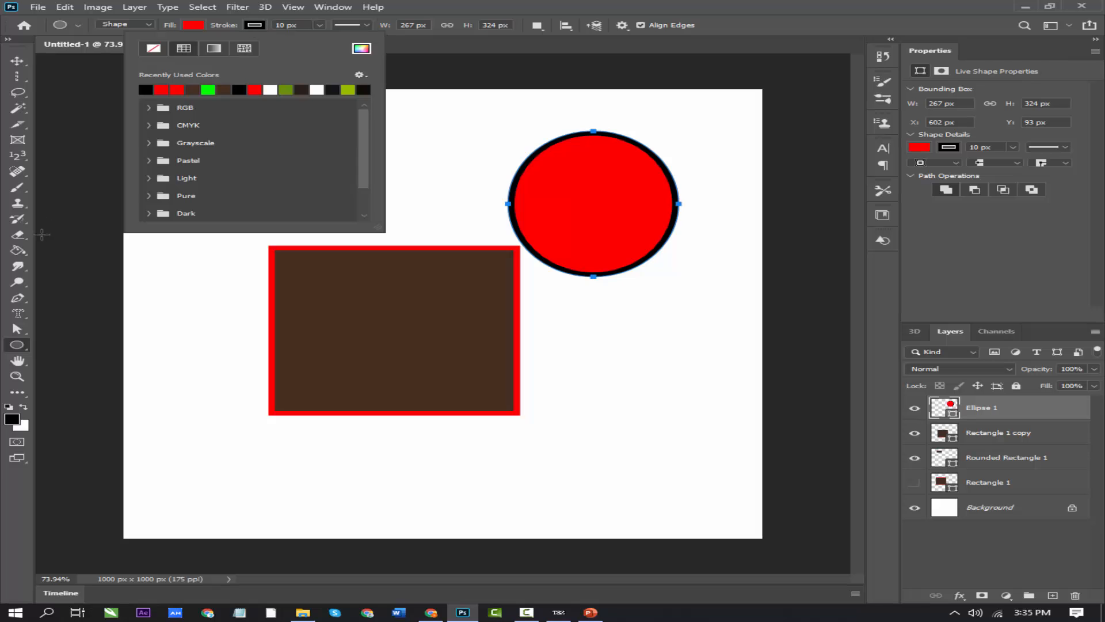
Draw a five-sided polygon about 191 by 201 px at the canvas's left edge, beside the large rectangle
left_click(23, 348)
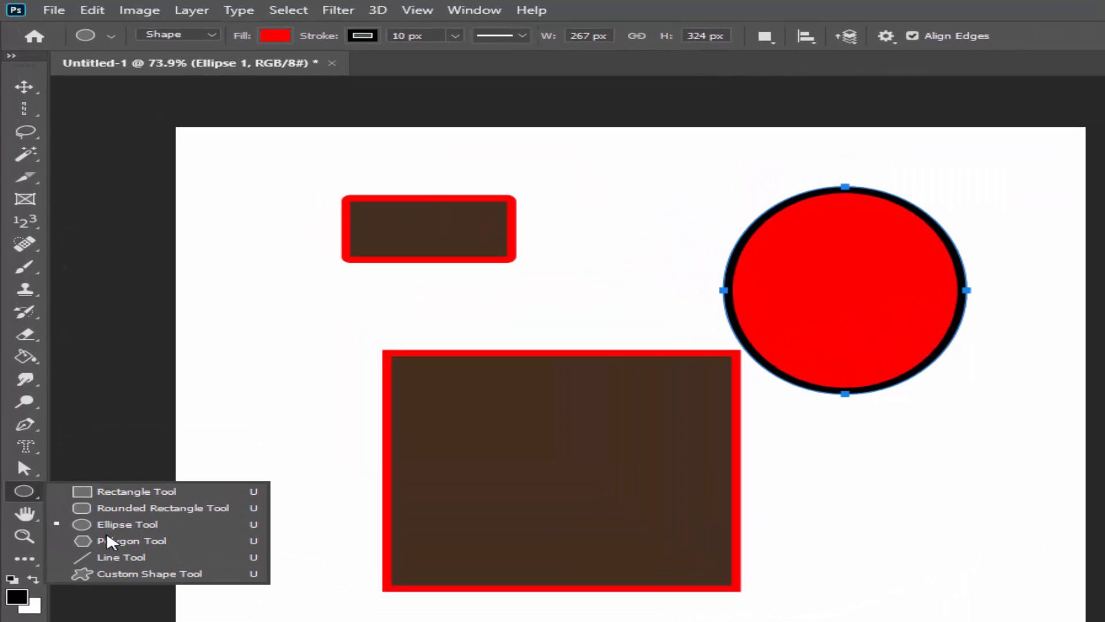
left_click(111, 541)
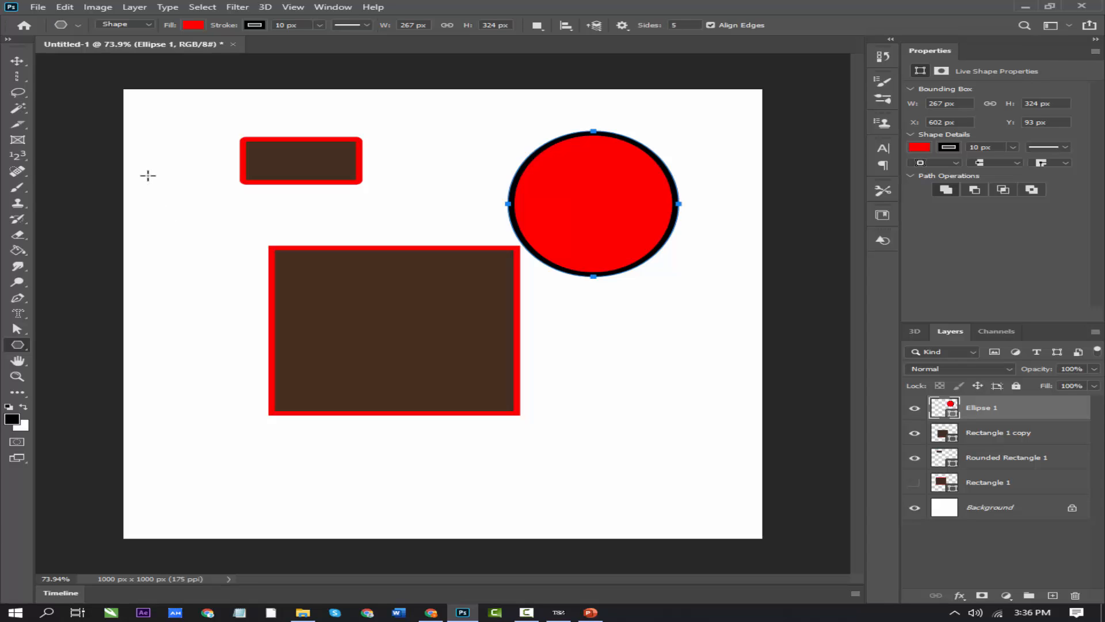
left_click_drag(152, 175, 523, 301)
mouse_move(376, 287)
left_mouse_down()
mouse_move(321, 137)
mouse_move(345, 316)
mouse_move(291, 306)
mouse_move(253, 246)
mouse_move(256, 268)
mouse_move(234, 200)
mouse_move(252, 265)
mouse_move(225, 246)
mouse_move(245, 265)
left_mouse_up()
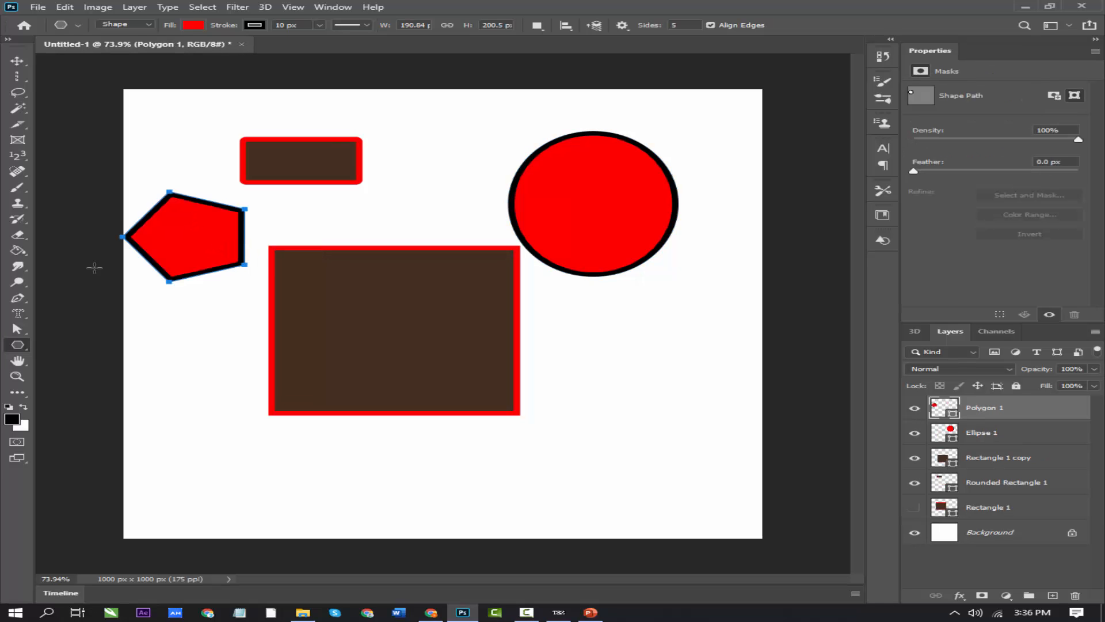
Draw a nearly horizontal line about 641 px long with a 1 px weight below the large rectangle
right_click(18, 345)
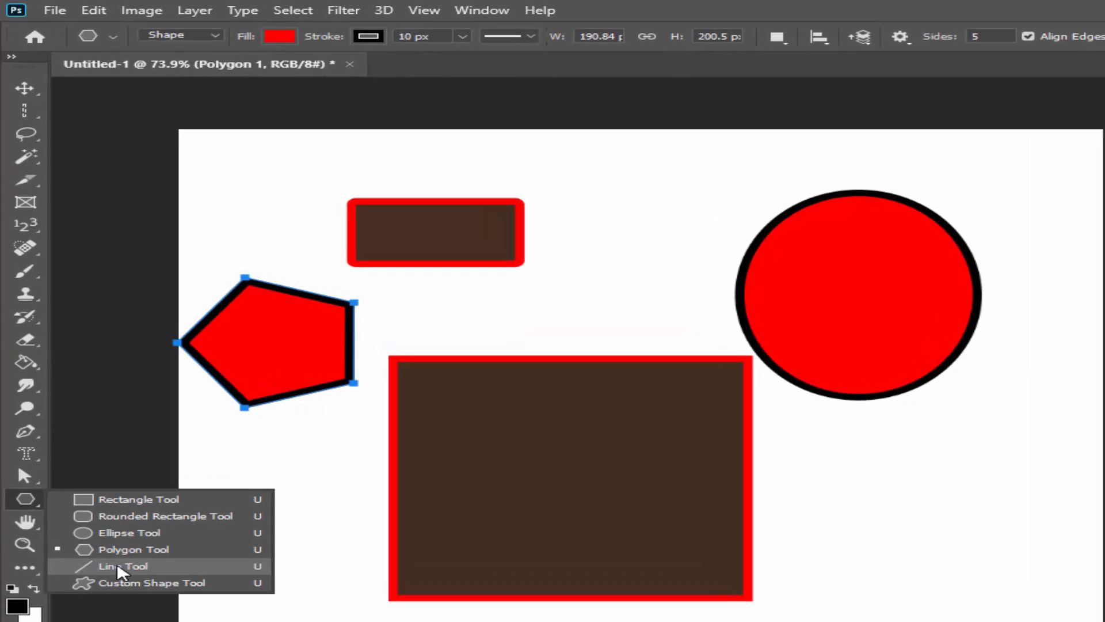
left_click(121, 567)
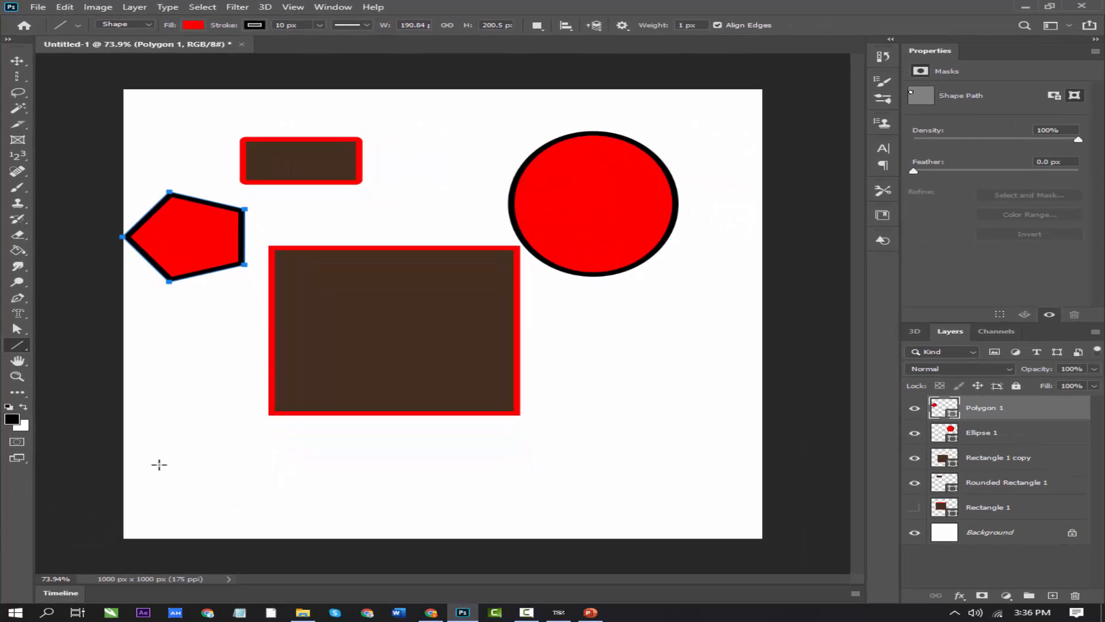
left_click_drag(158, 464, 560, 461)
left_click_drag(568, 467, 567, 469)
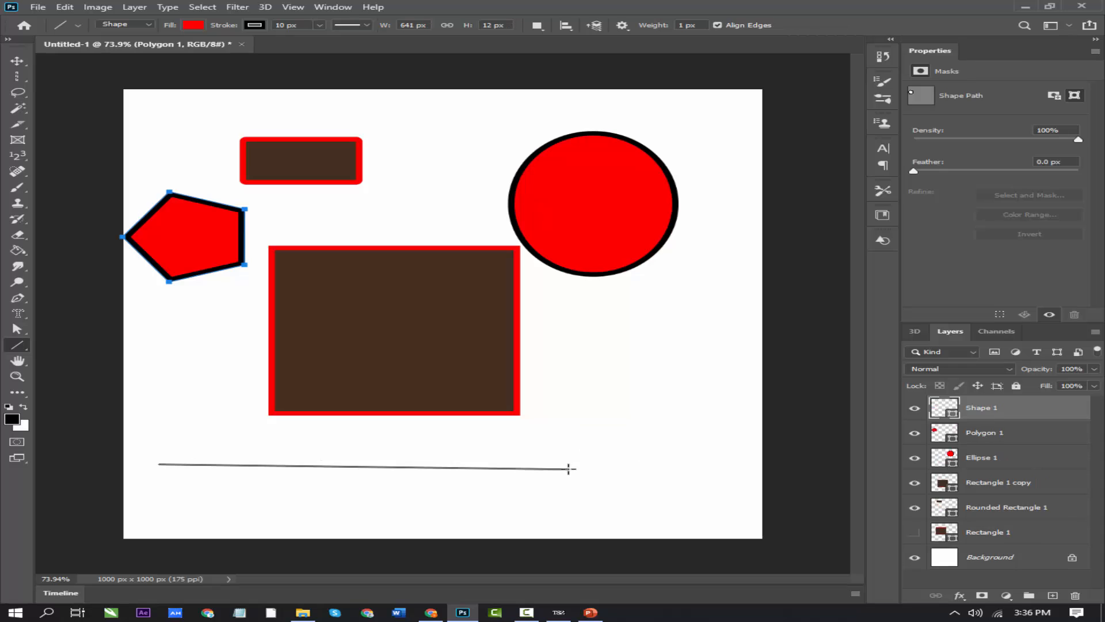
Scale the line proportionally to about 578% with Free Transform and delete it
scroll(439, 474, "up", 10)
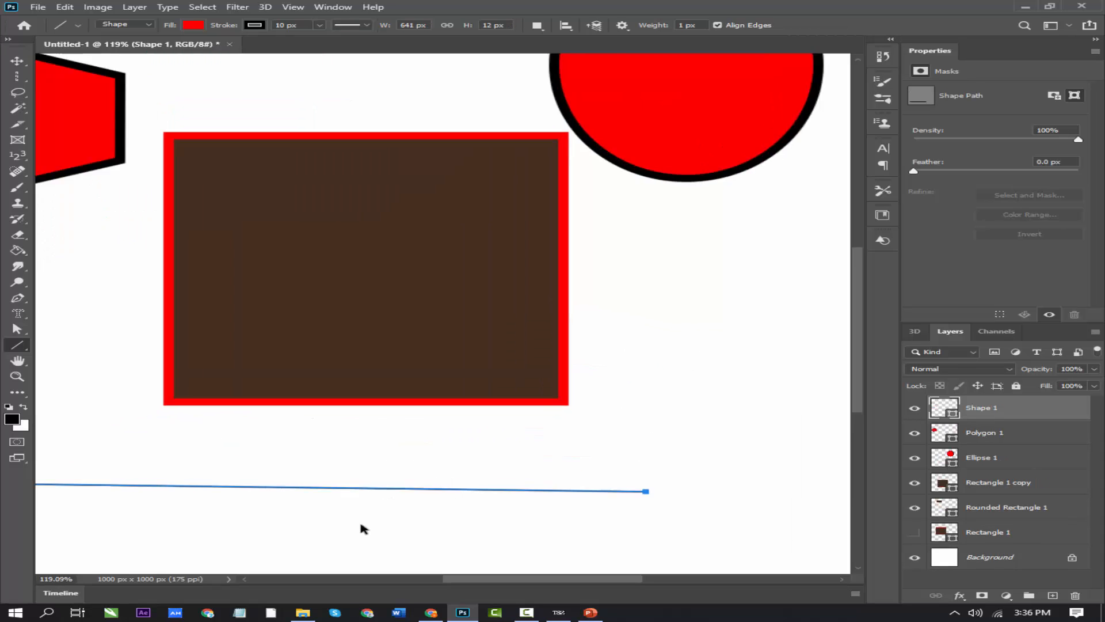
scroll(332, 518, "down", 5)
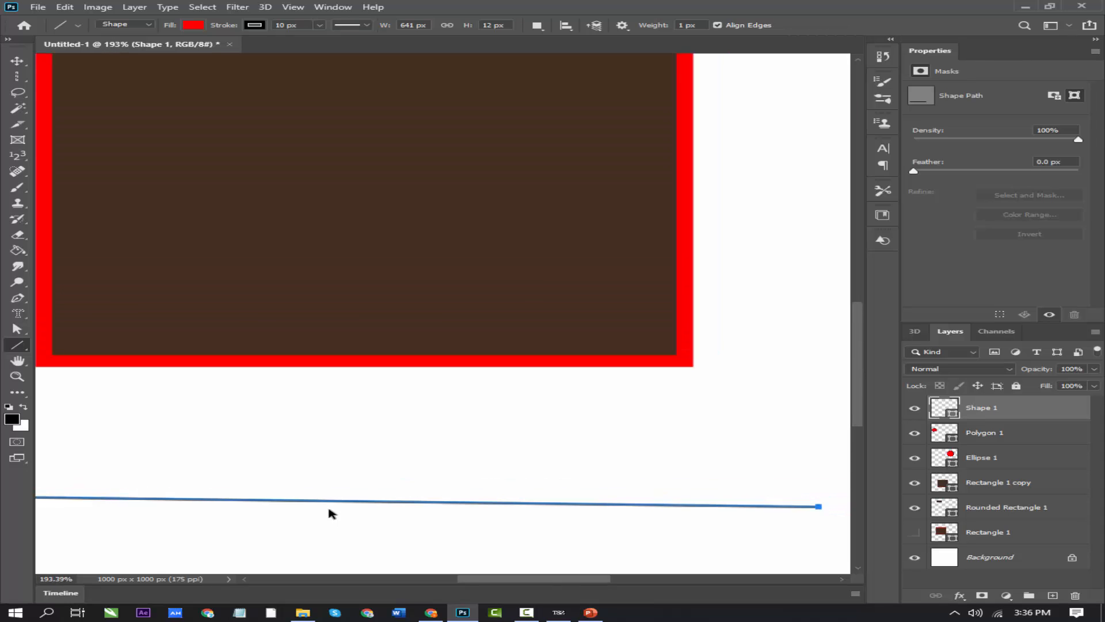
key("ctrl+t")
left_click_drag(289, 490, 296, 424)
scroll(295, 426, "down", 1)
scroll(295, 426, "down", 5)
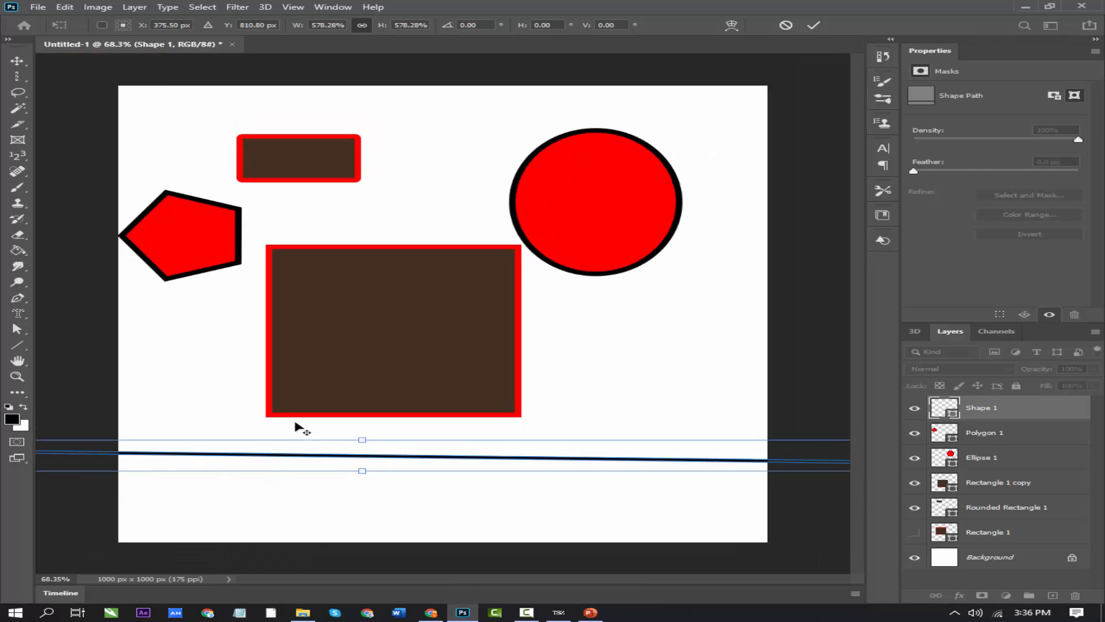
scroll(295, 426, "down", 1)
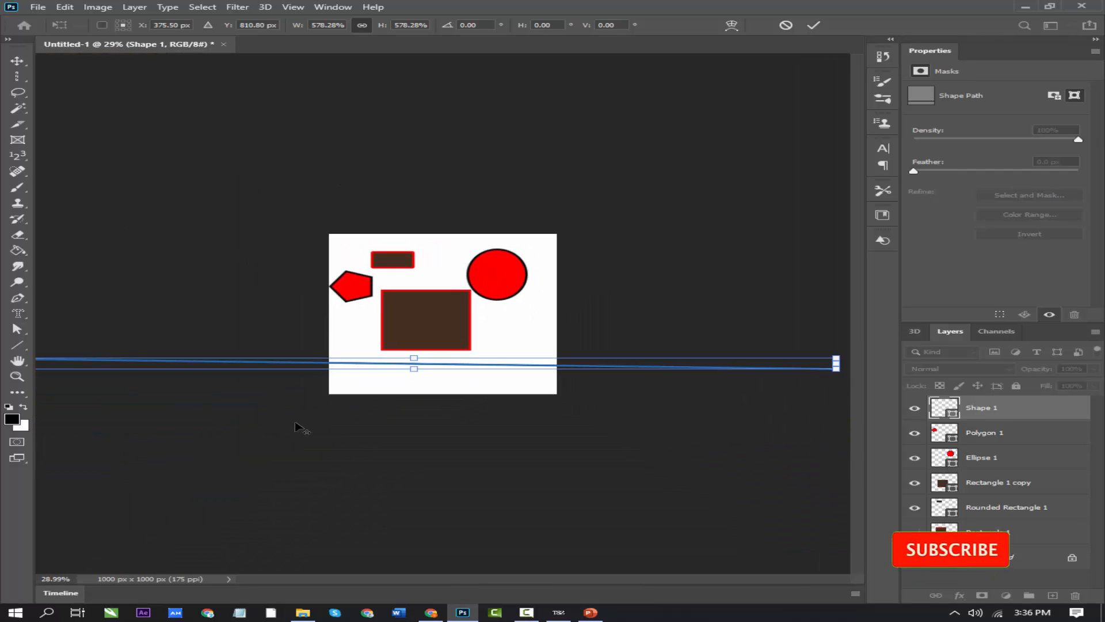
scroll(295, 426, "up", 5)
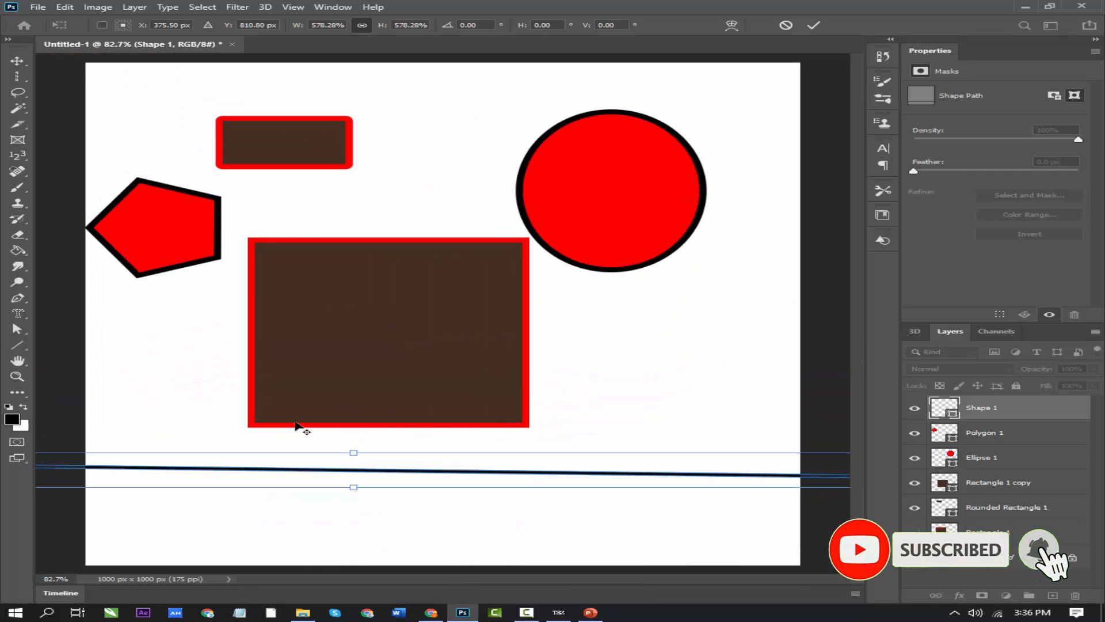
key("u")
key("Return")
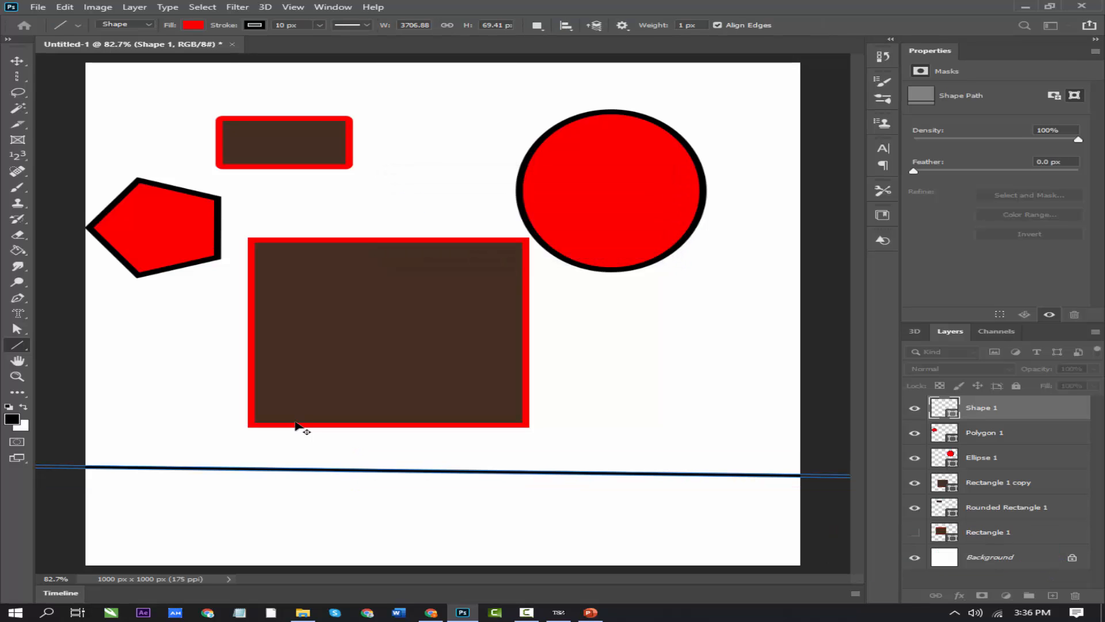
key("Delete")
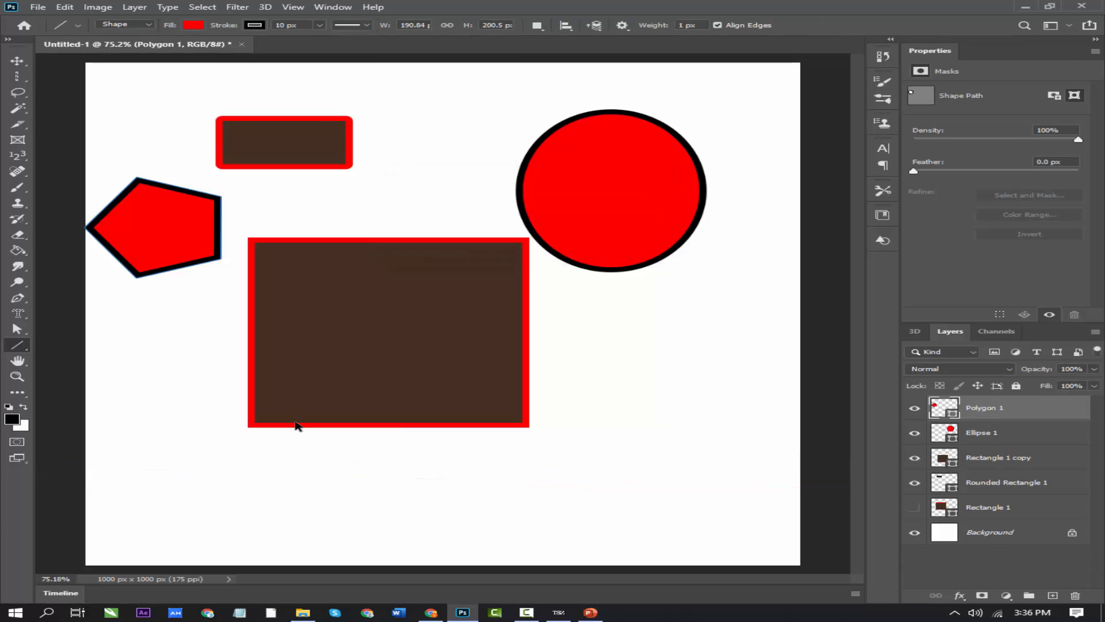
Activate the Custom Shape tool and expand the Leaf Trees, Wild Animals and Boats shape groups
scroll(295, 426, "down", 2)
right_click(19, 346)
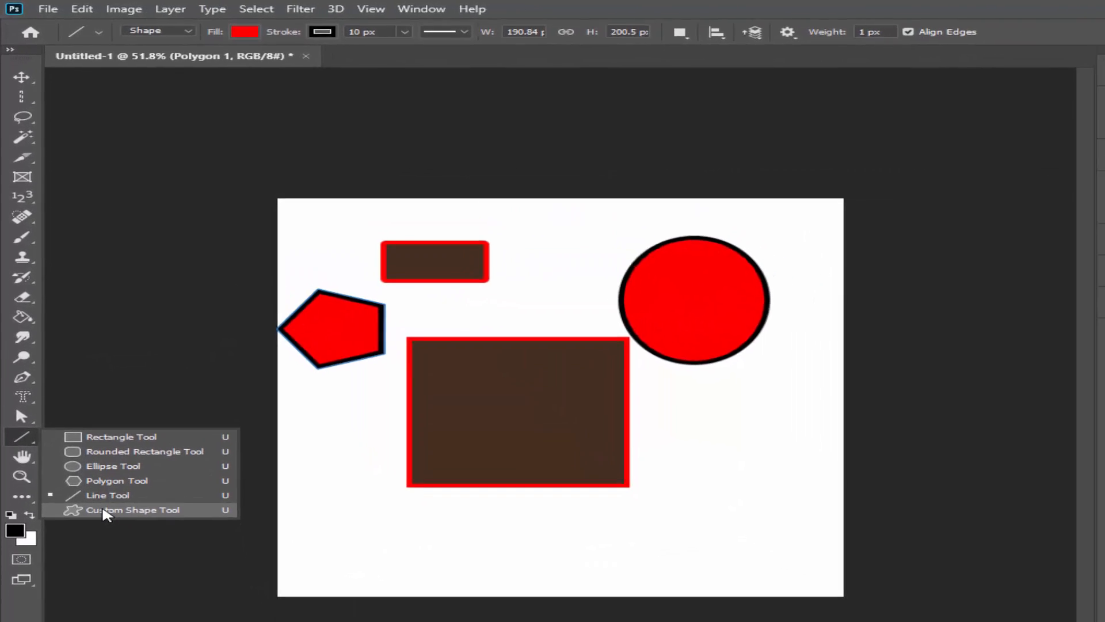
left_click(103, 510)
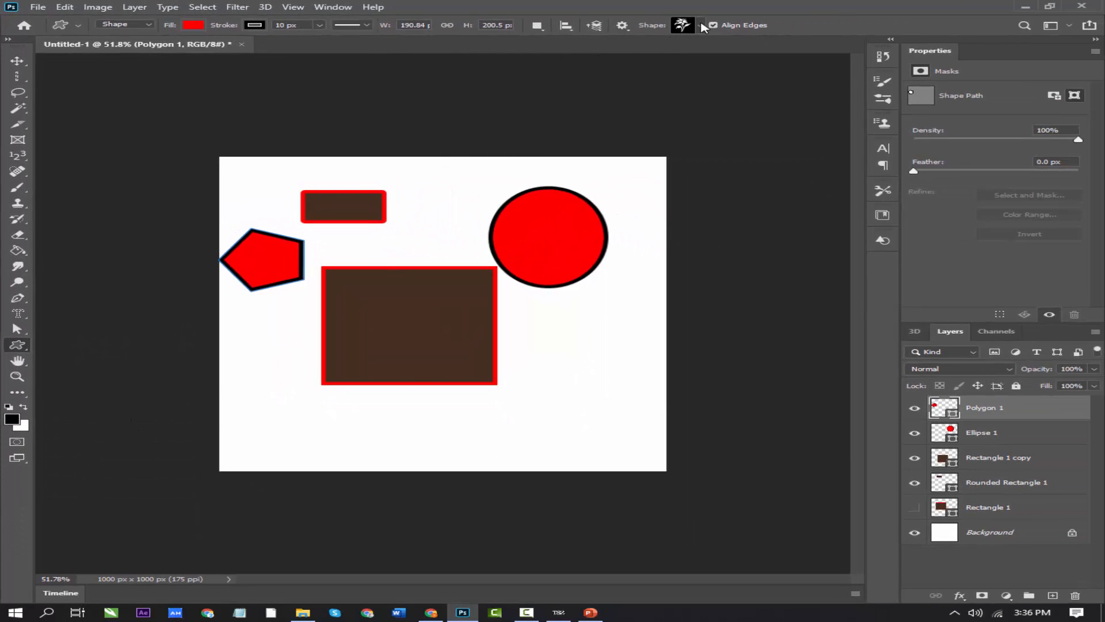
left_click(702, 24)
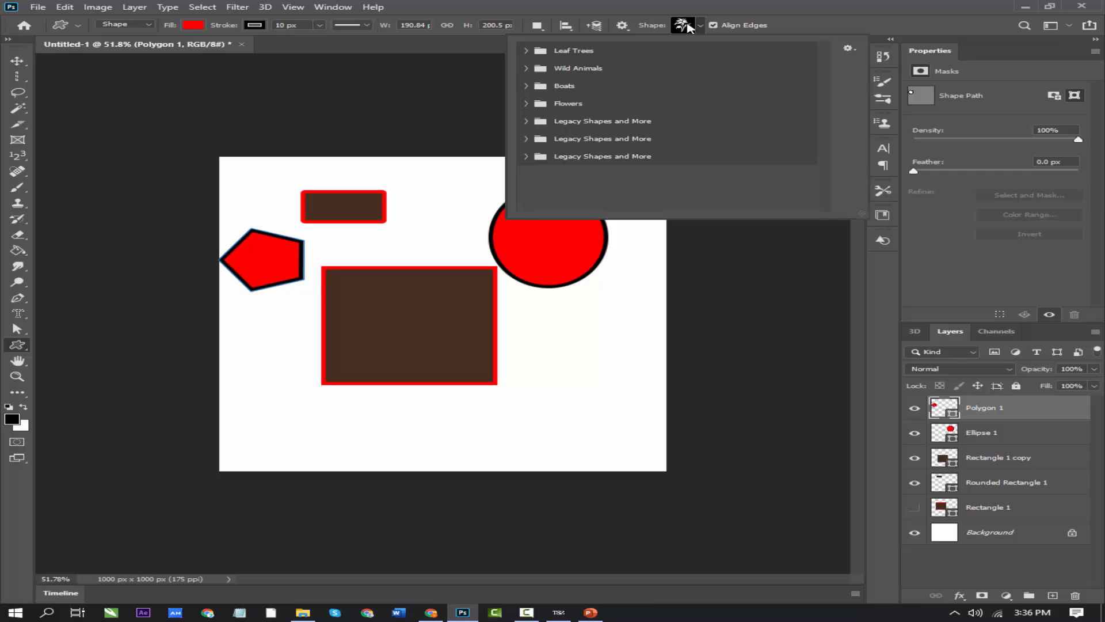
left_click(526, 51)
left_click(527, 107)
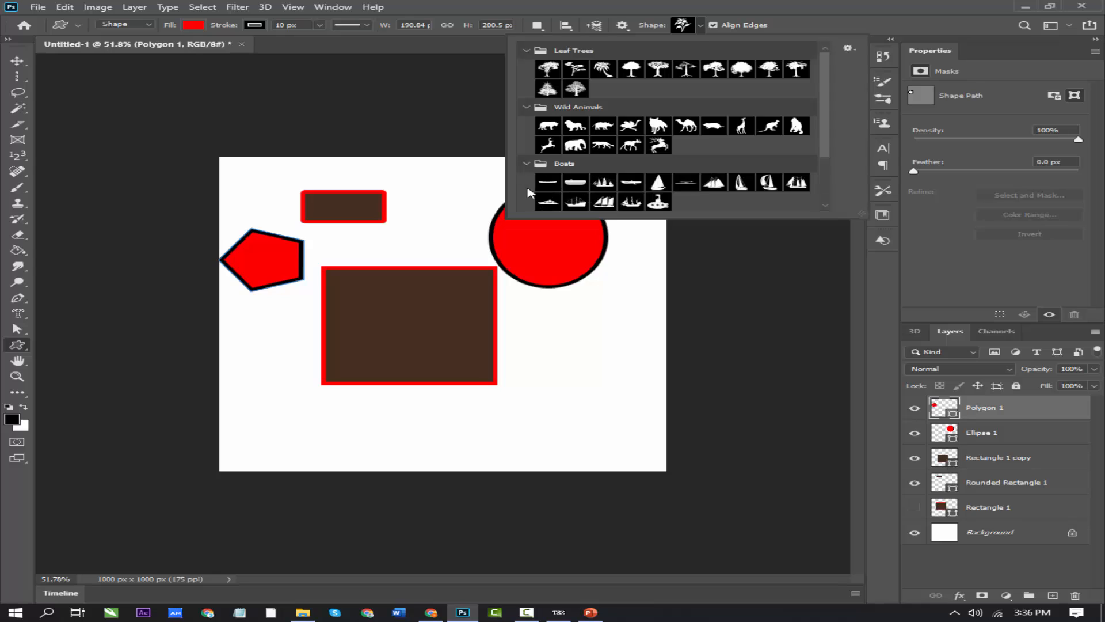
left_click(525, 164)
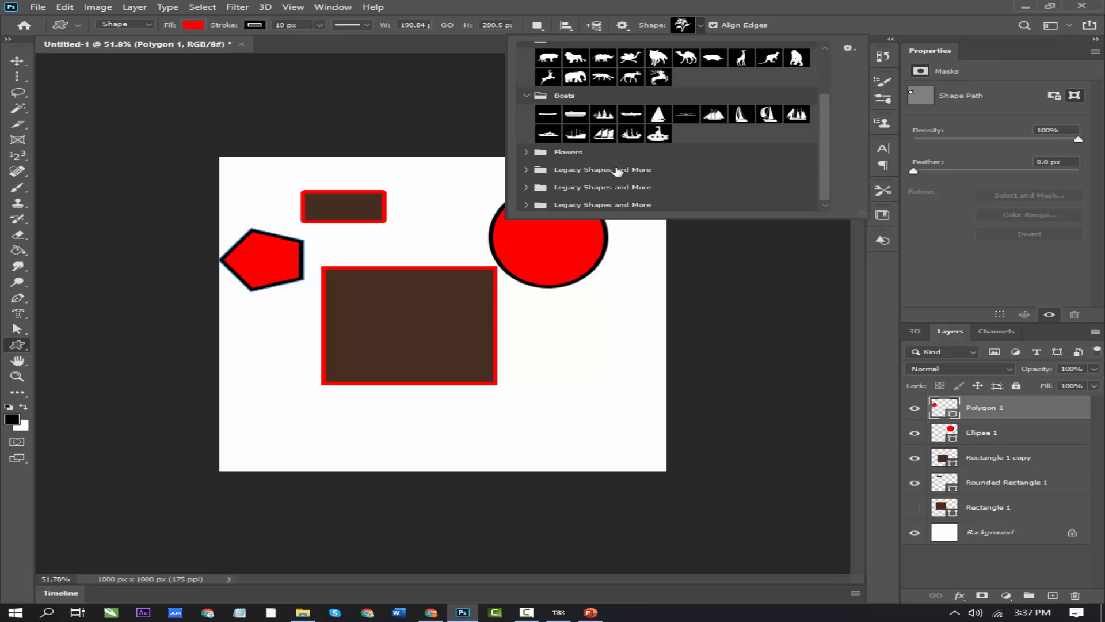
Load the Legacy Shapes and More set into the shape library through the Shapes panel
left_click(333, 7)
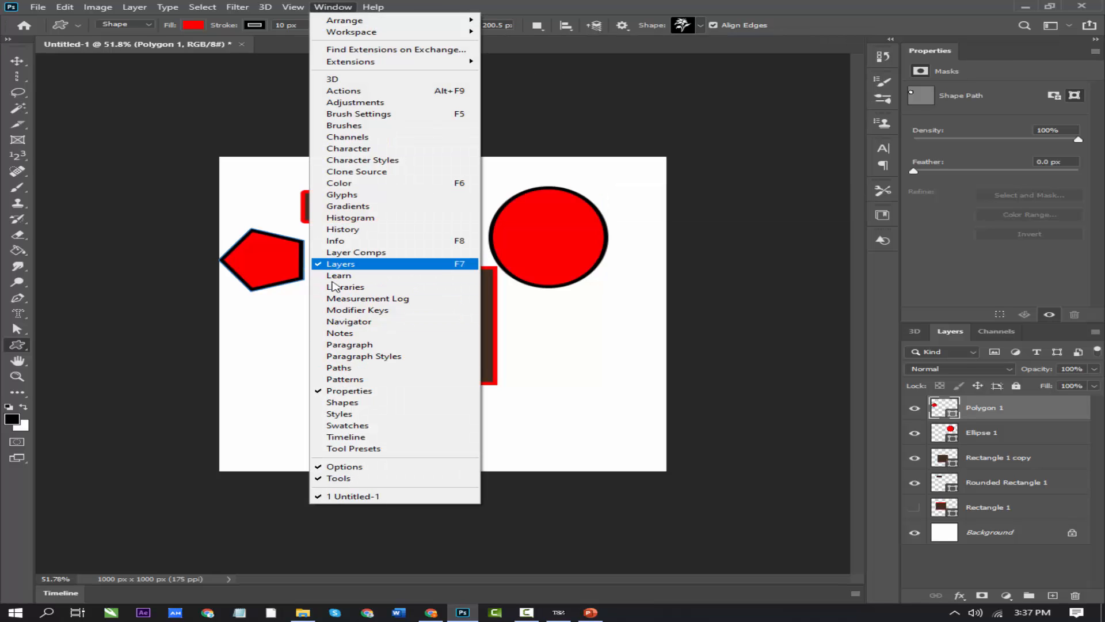
left_click(348, 403)
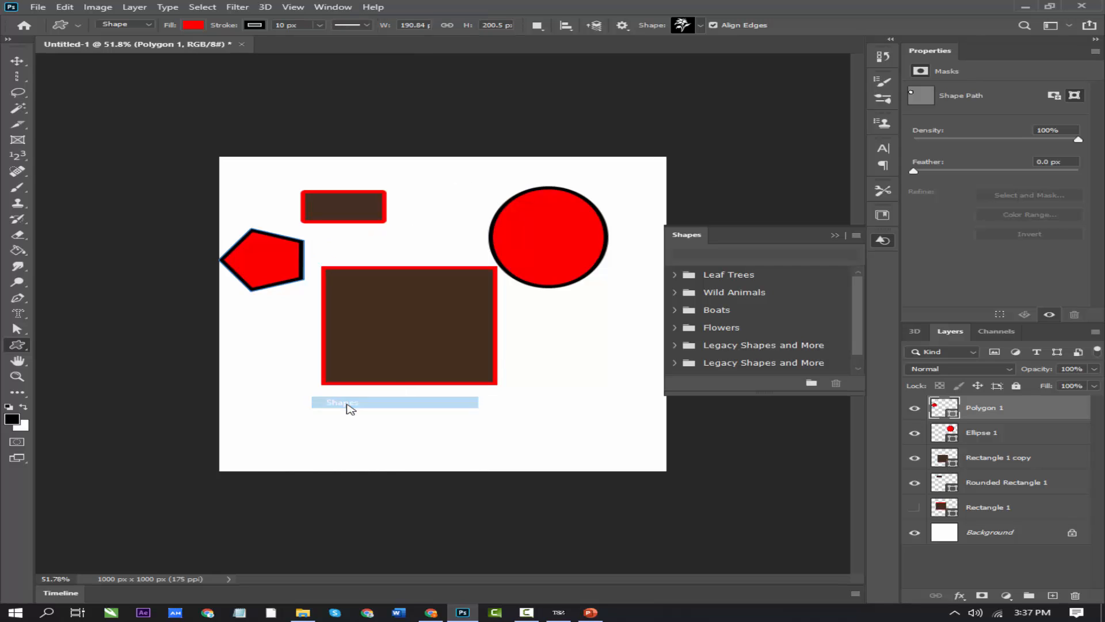
left_click(857, 236)
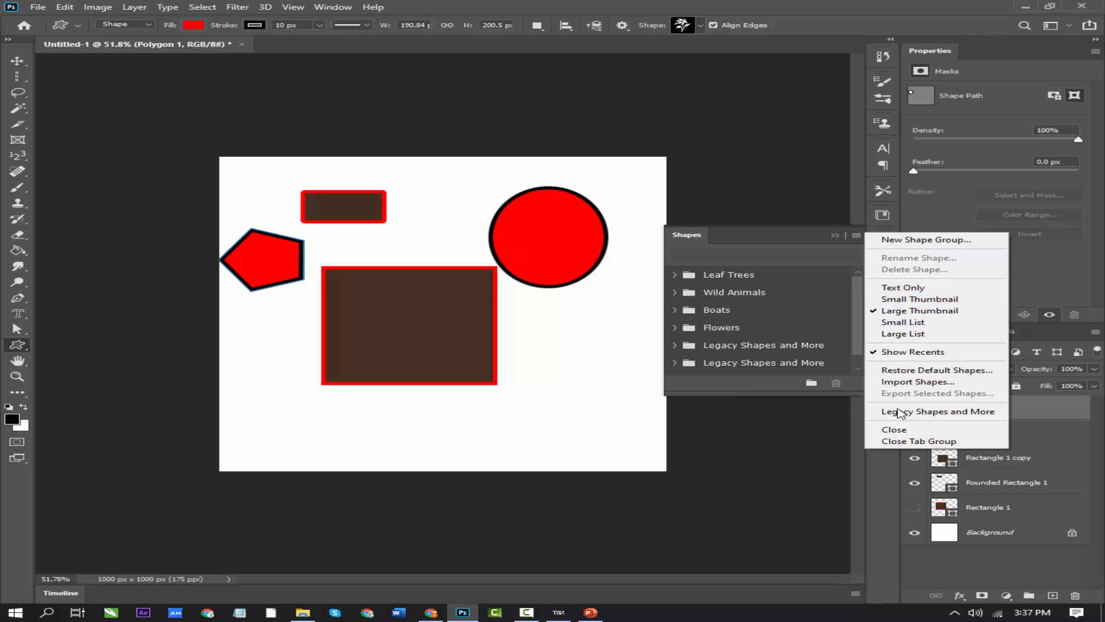
left_click(975, 412)
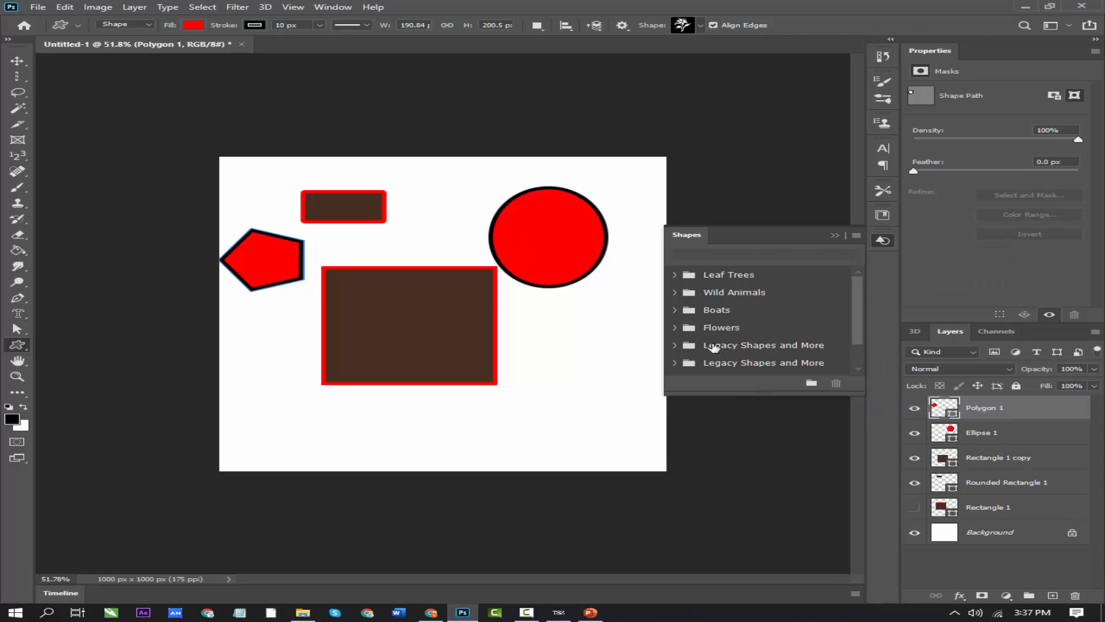
left_click(834, 235)
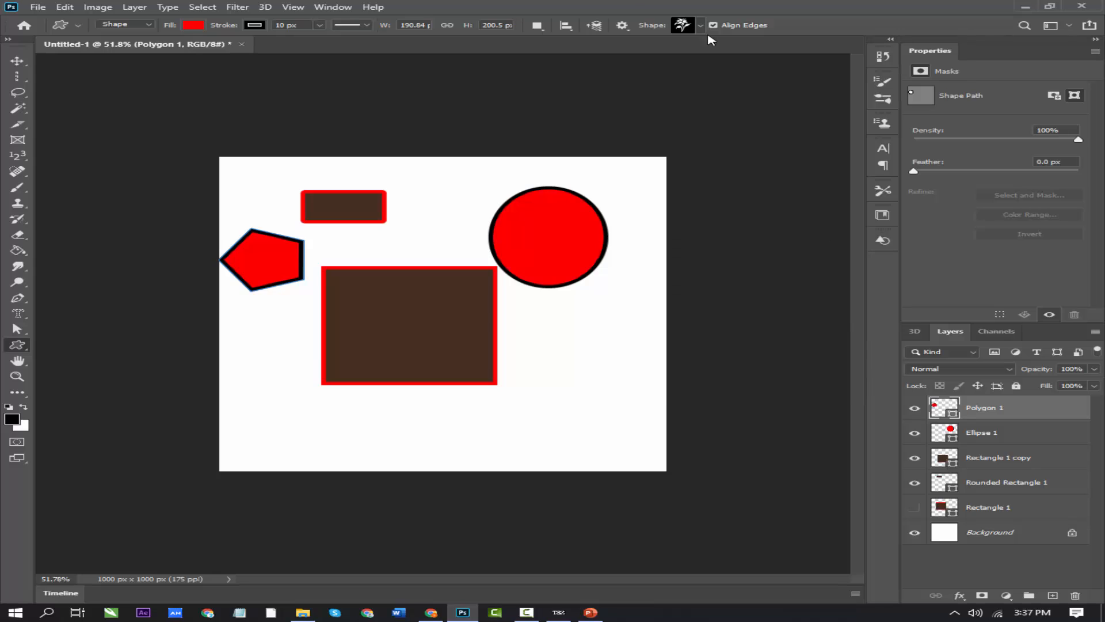
Choose the last mountain shape in the Forests and Mountains group of the 2019 legacy shapes
left_click(701, 25)
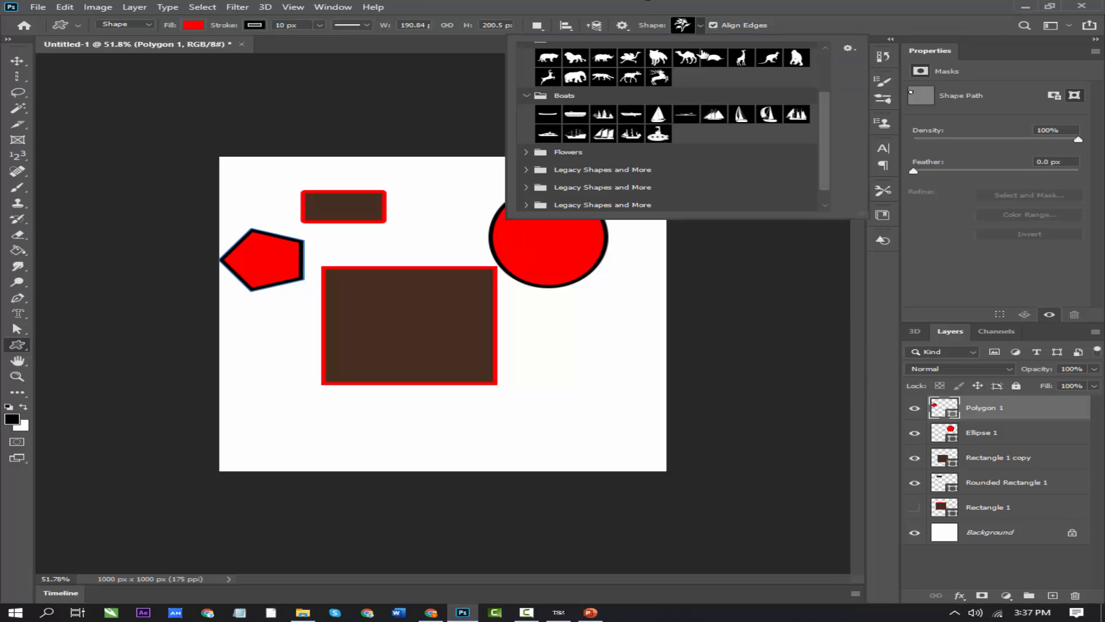
scroll(550, 184, "down", 2)
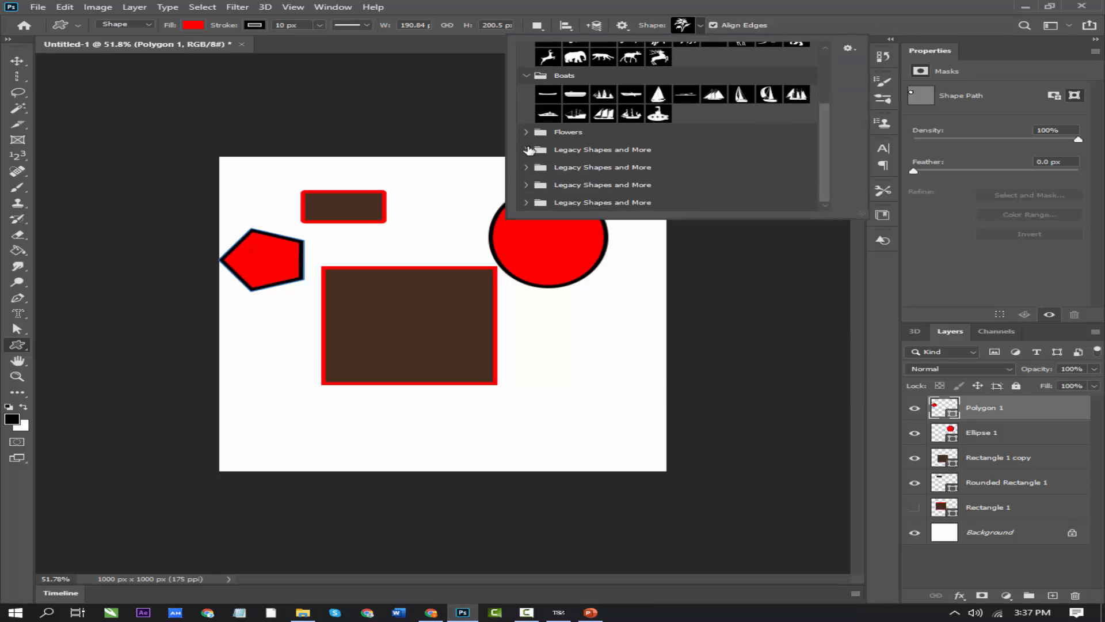
left_click(526, 151)
scroll(584, 151, "down", 3)
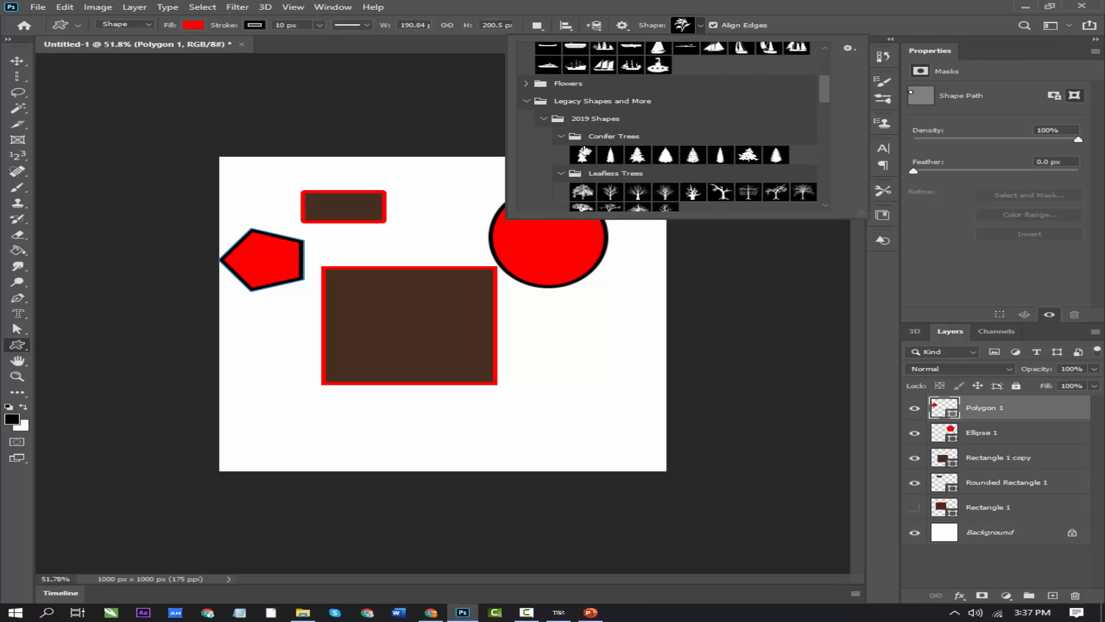
scroll(611, 123, "down", 1)
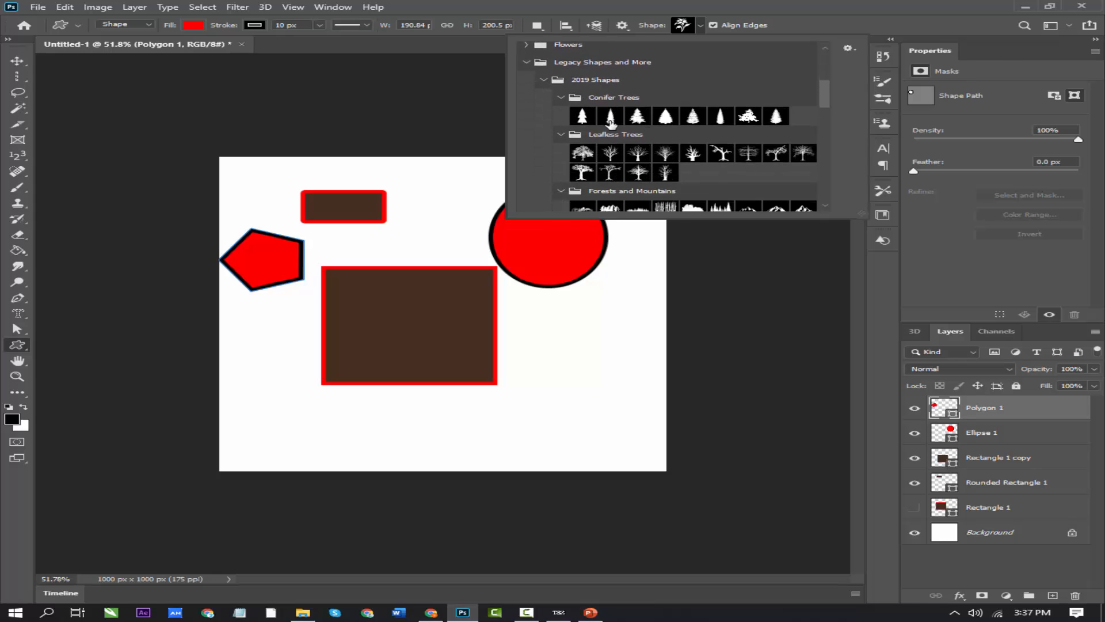
scroll(604, 165, "down", 3)
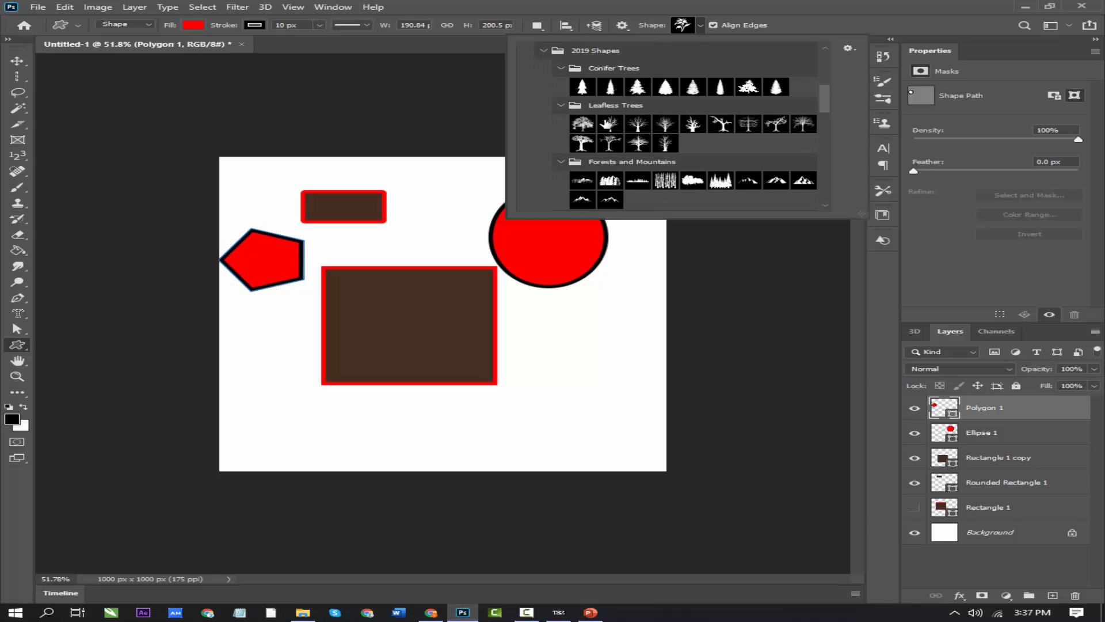
scroll(618, 165, "down", 2)
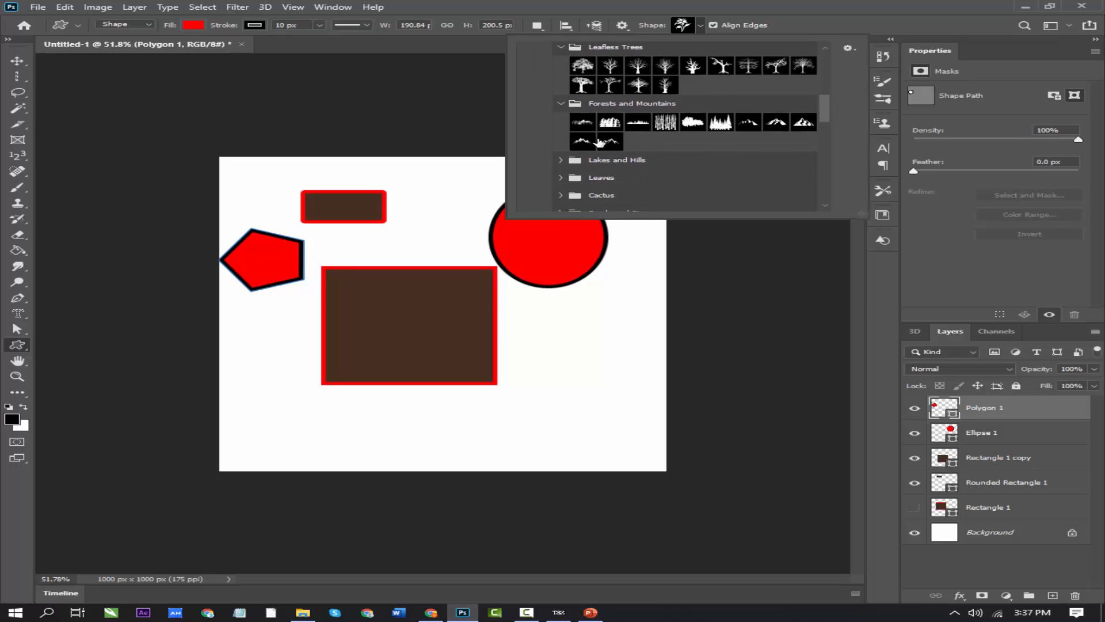
left_click(609, 141)
left_click(524, 313)
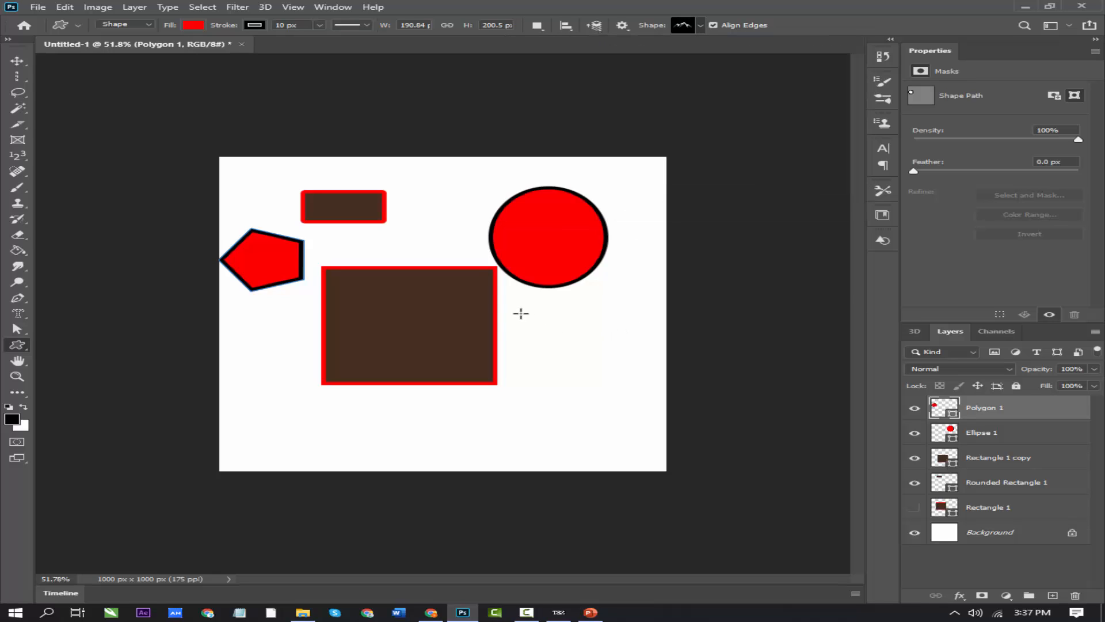
Draw a mountain shape about 382 by 157 px below the ellipse and another about 509 by 321 px over the ellipse
left_click_drag(519, 313, 690, 429)
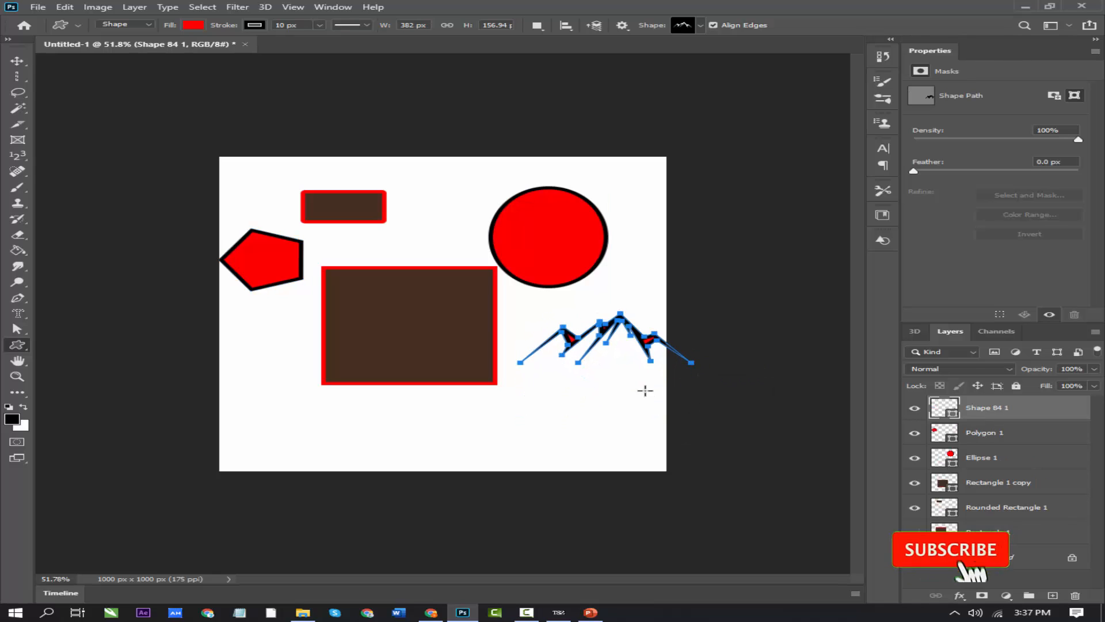
left_click_drag(422, 191, 648, 293)
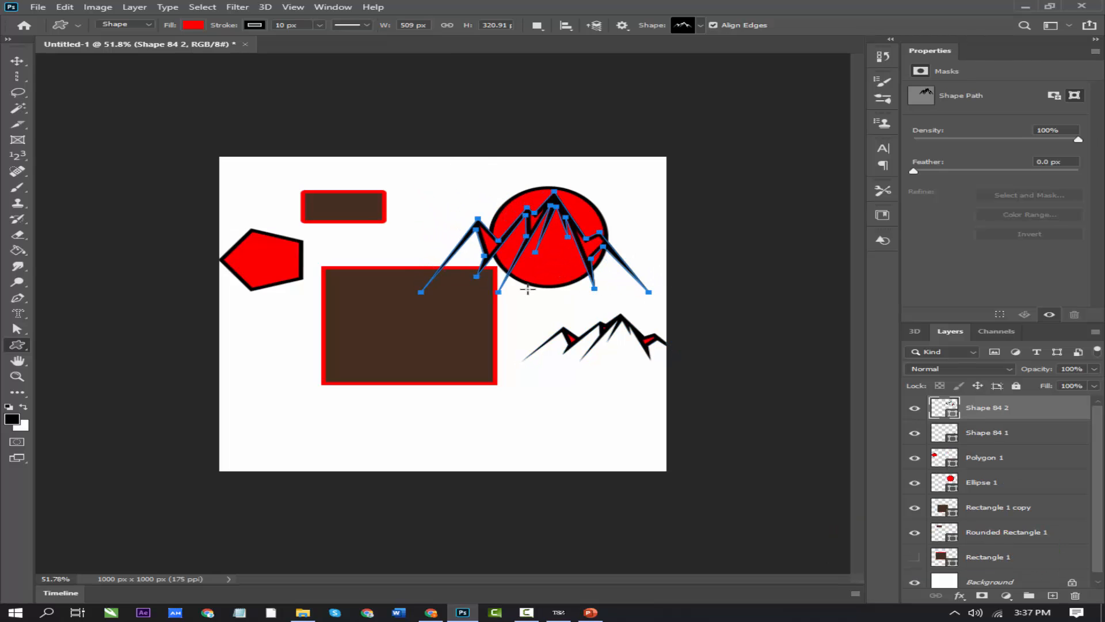
Hide the two mountain layers, the polygon, the ellipse, the large rectangle copy and the rounded rectangle, keeping the Background shown
left_click(916, 408)
left_click(915, 432)
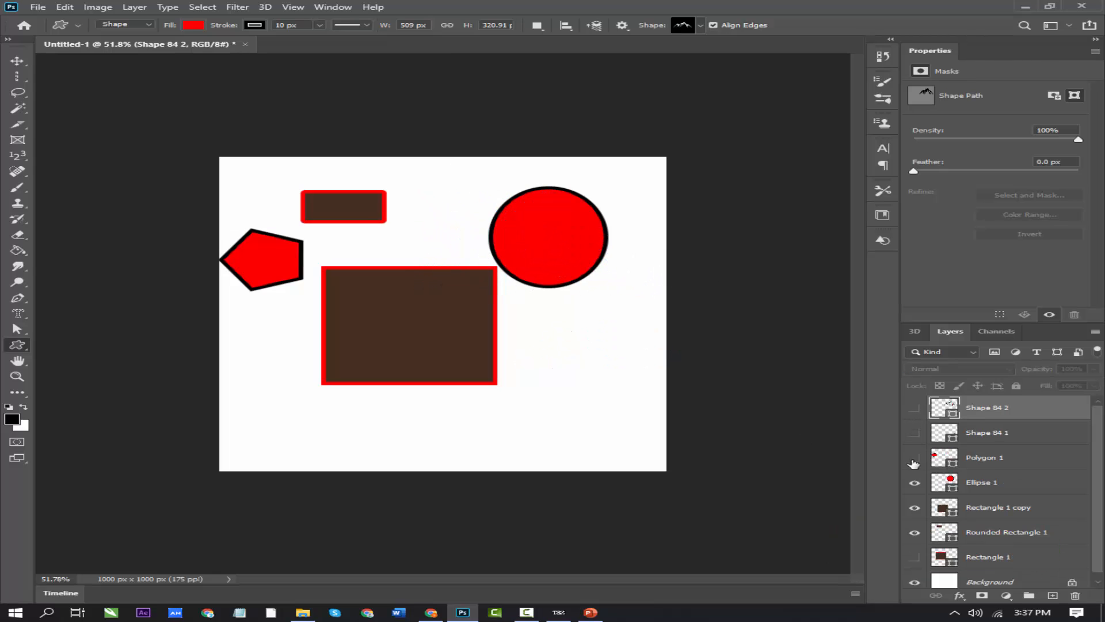
left_click(914, 457)
left_click(915, 507)
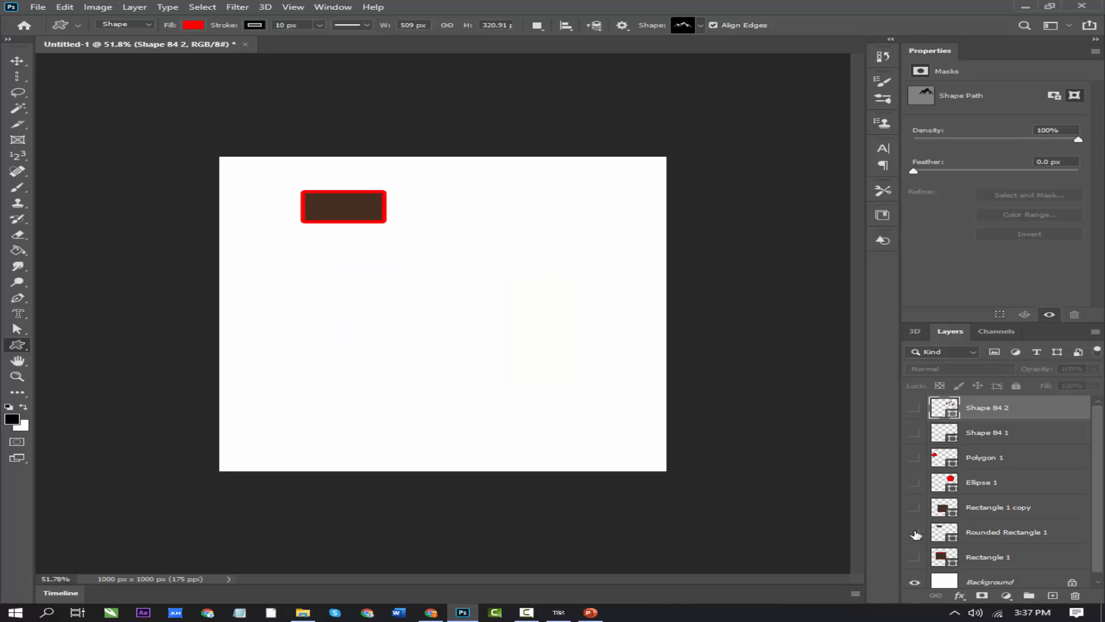
left_click(915, 532)
scroll(892, 538, "down", 1)
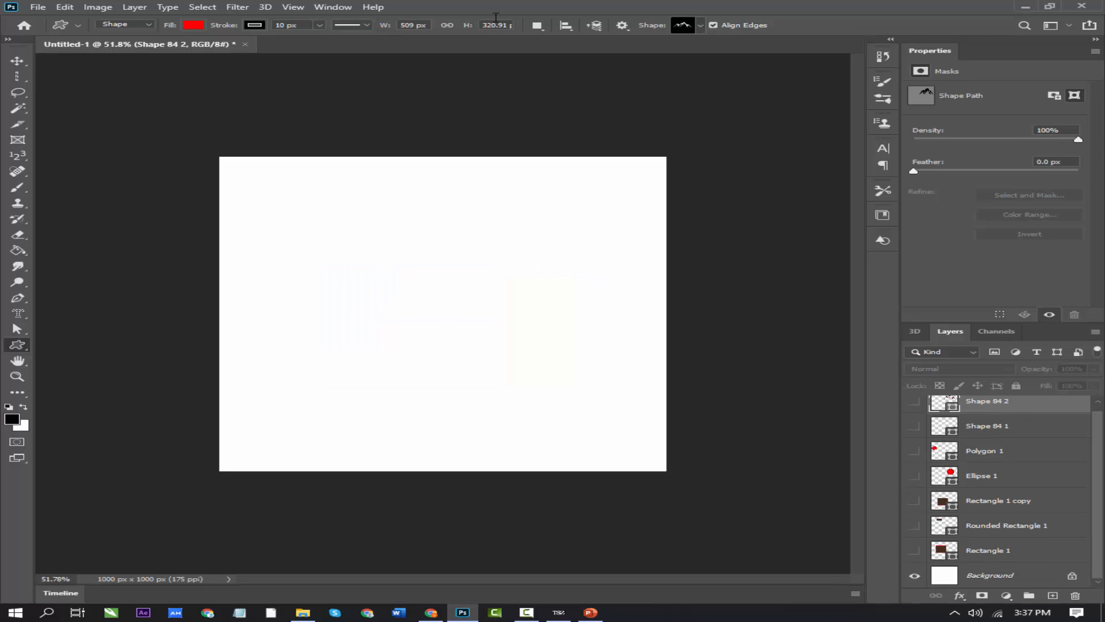
Choose the third tree in the Leafless Trees group and draw it about 485 by 615 px on the blank canvas
left_click(700, 25)
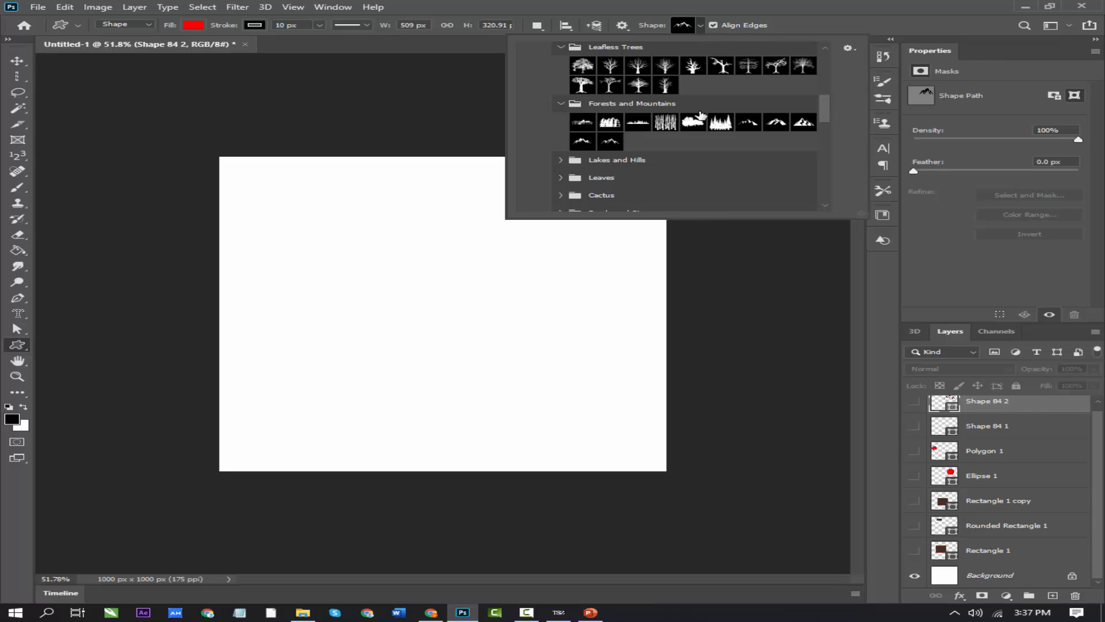
scroll(614, 80, "up", 1)
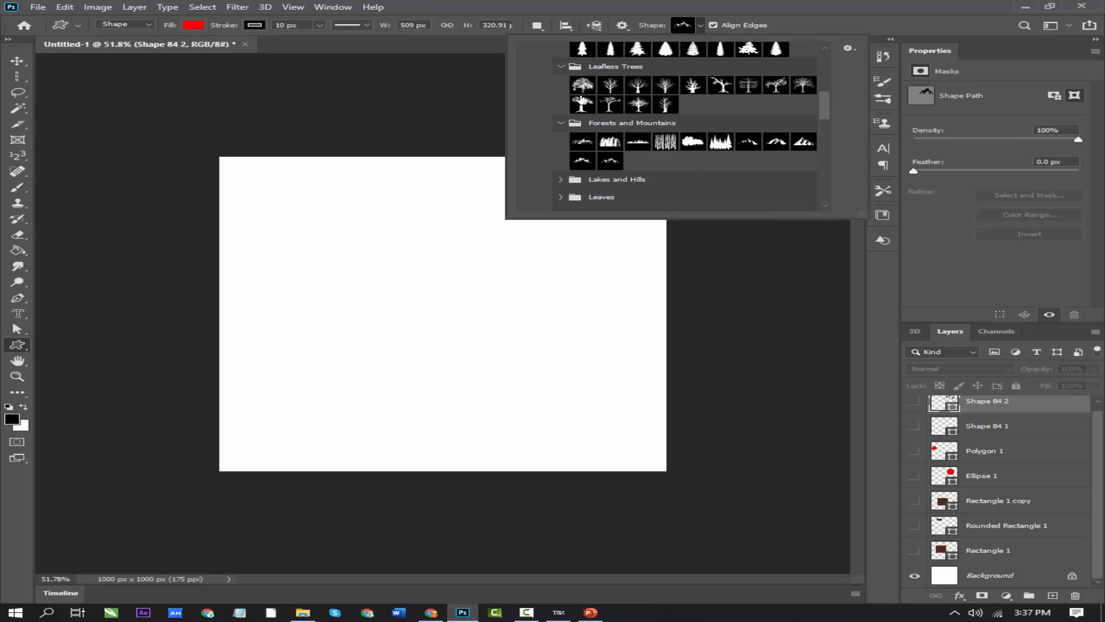
left_click(640, 92)
left_click(368, 209)
left_click_drag(368, 209, 584, 400)
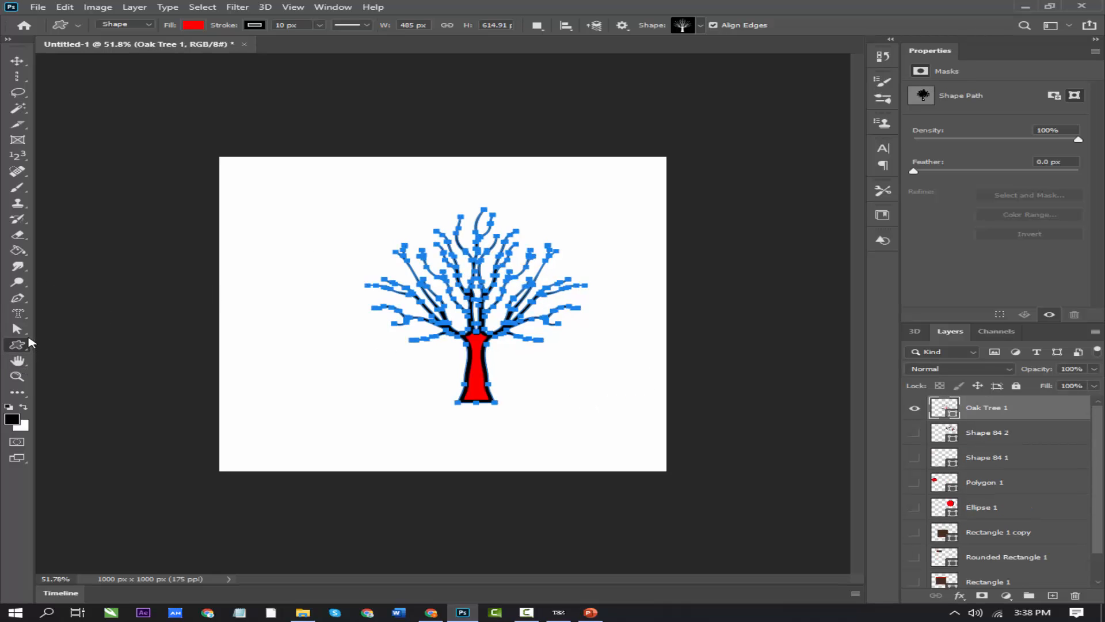
With the Direct Selection tool, pull the anchor point at the fork just right of the tree's centre outward
left_click_drag(25, 334, 73, 347)
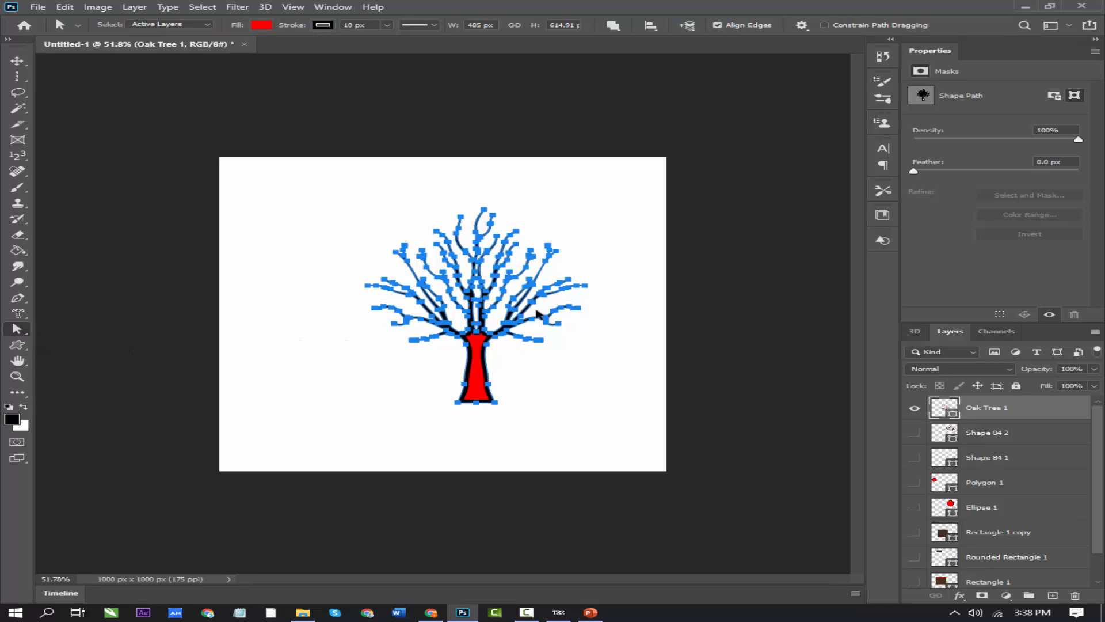
scroll(538, 315, "up", 5)
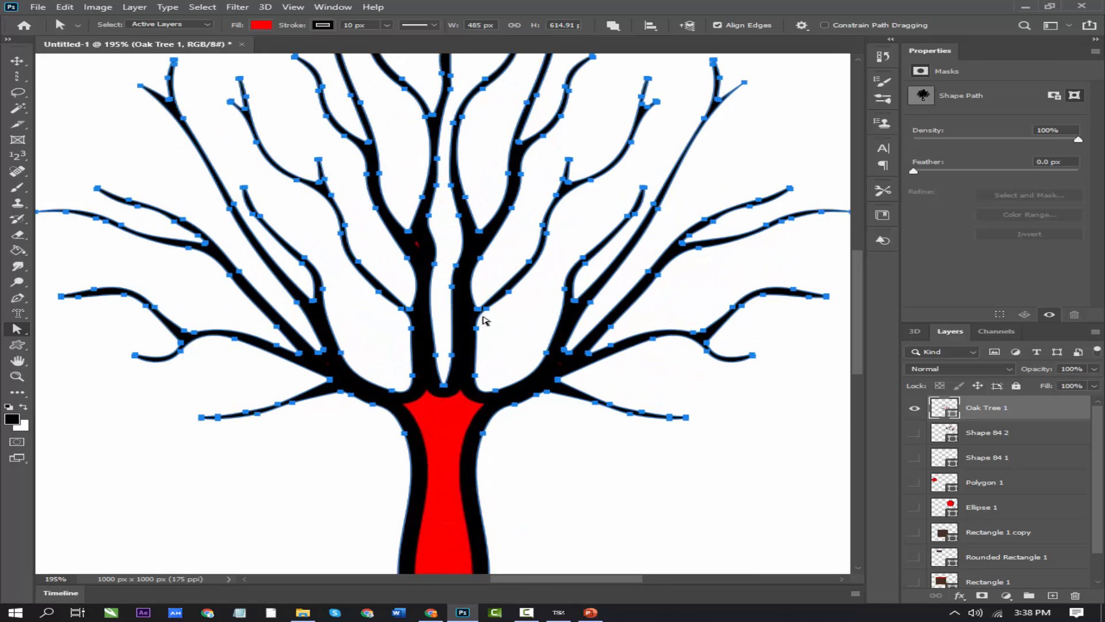
left_click_drag(480, 311, 499, 293)
left_click(482, 279)
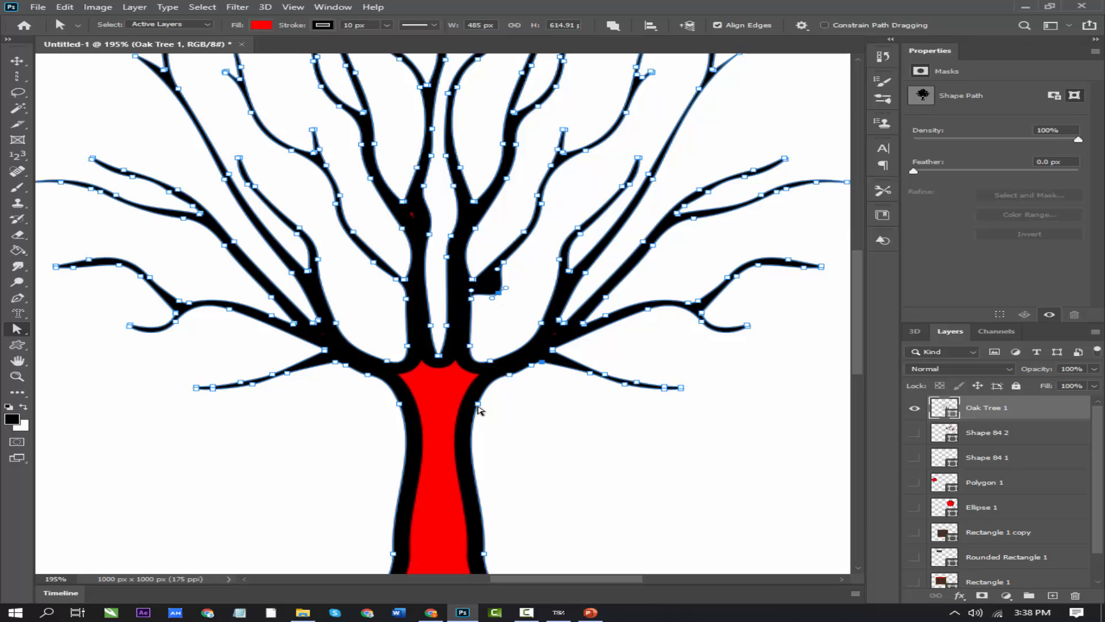
Reshape the trunk's right edge and the nearby branch junctions by moving their anchor points and a curve handle outward
left_click_drag(479, 406, 535, 291)
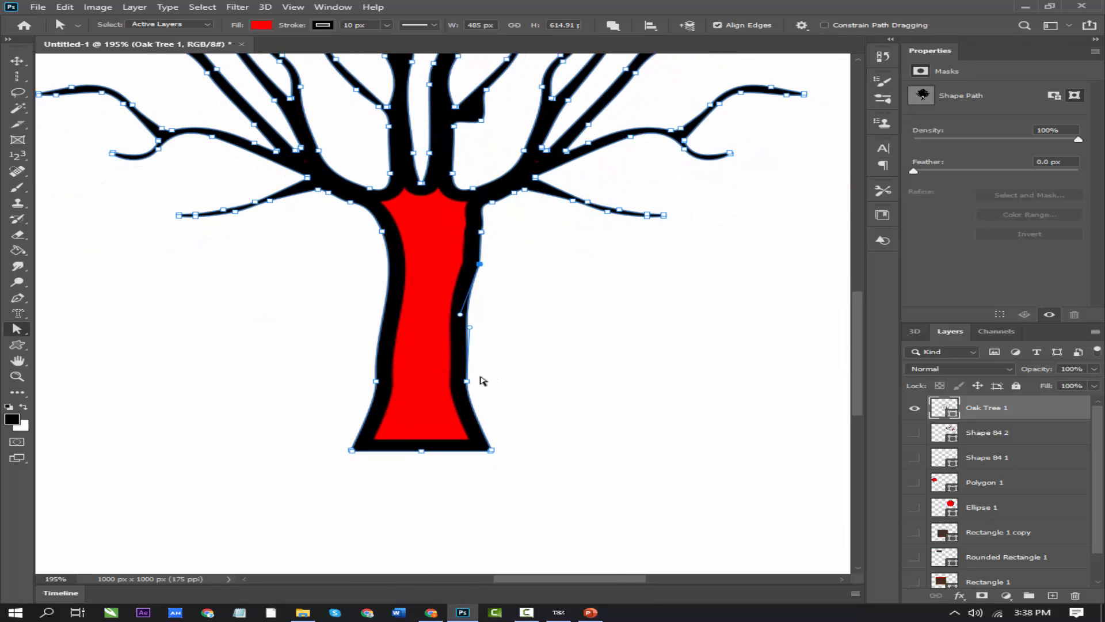
left_click_drag(469, 386, 486, 360)
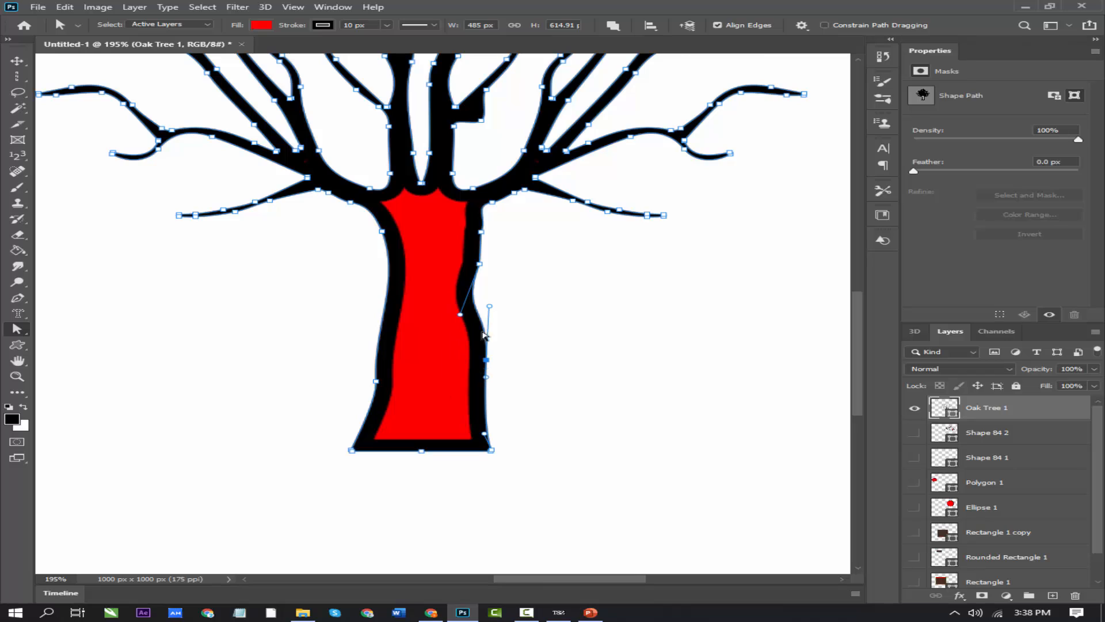
left_click_drag(460, 317, 487, 294)
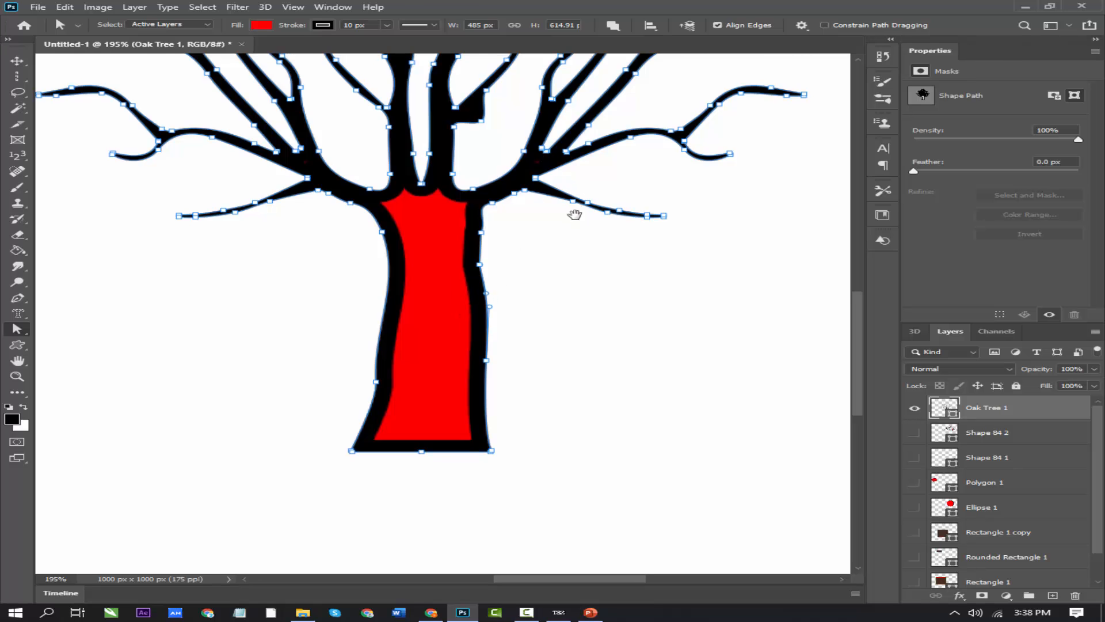
left_click_drag(537, 202, 470, 271)
left_click_drag(355, 287, 313, 243)
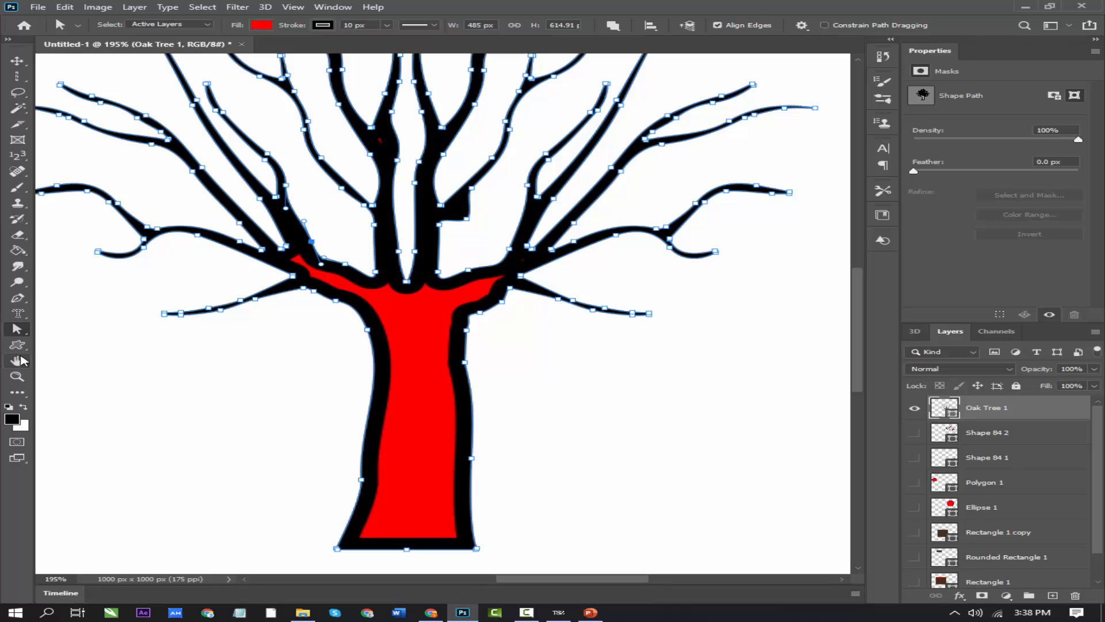
key("u")
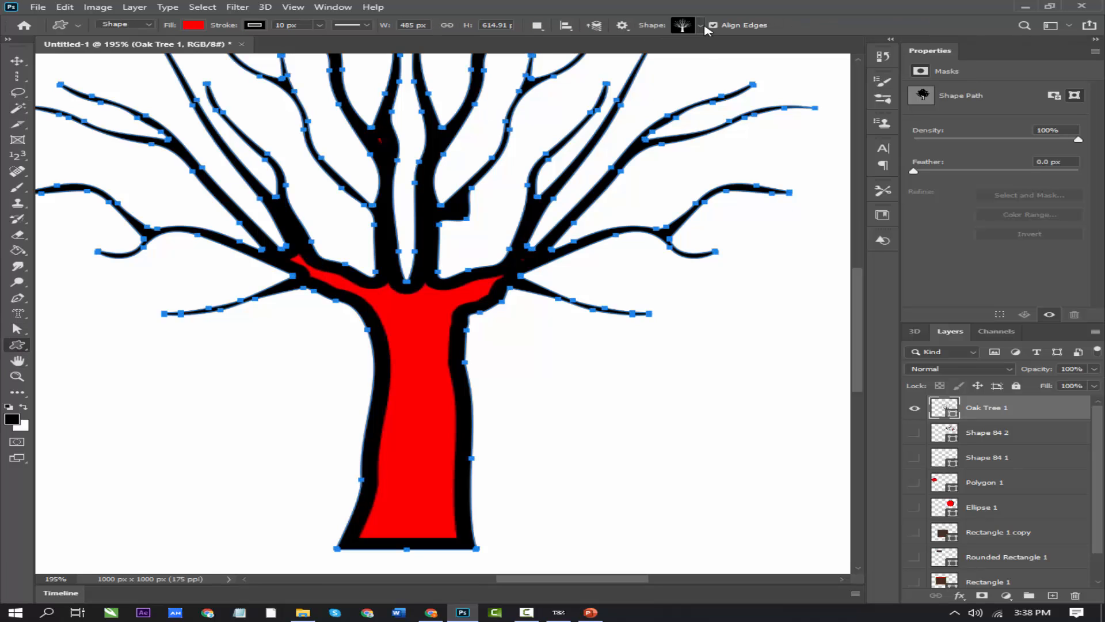
left_click(703, 26)
scroll(696, 173, "down", 4)
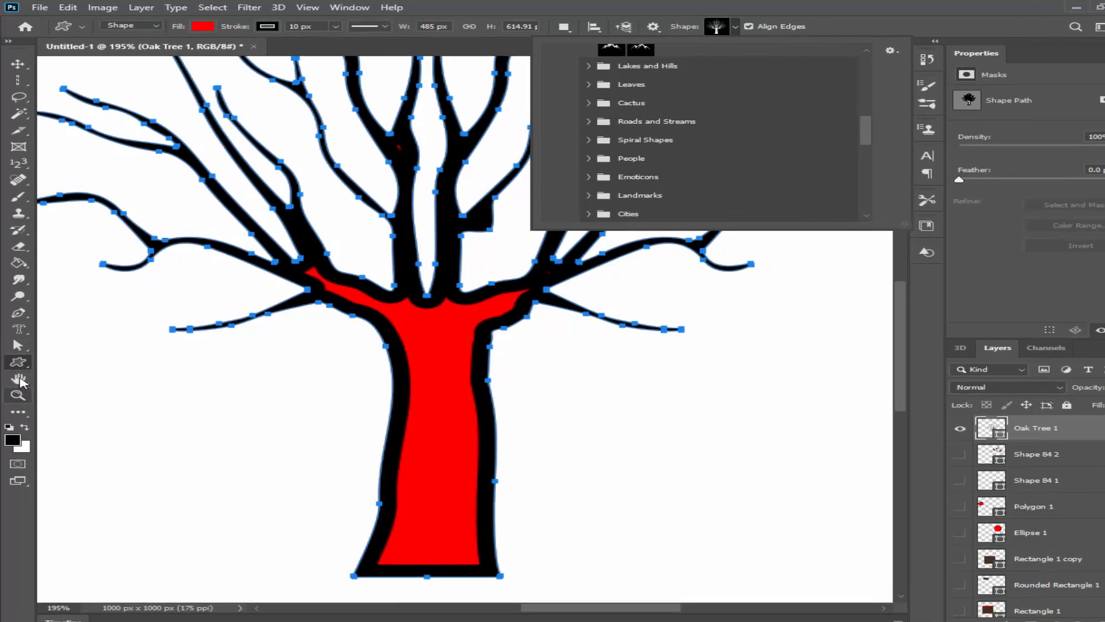
Activate the Hand tool and pan the canvas from the trunk up to the tree's top branches
left_click(17, 361)
right_click(18, 362)
left_click(148, 522)
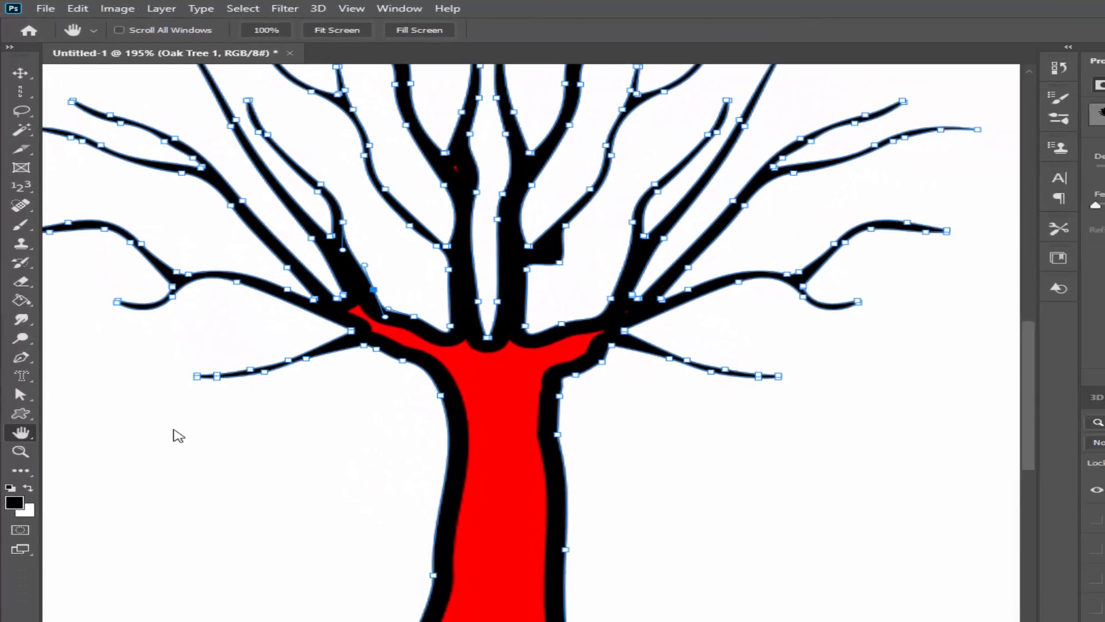
scroll(522, 487, "down", 2)
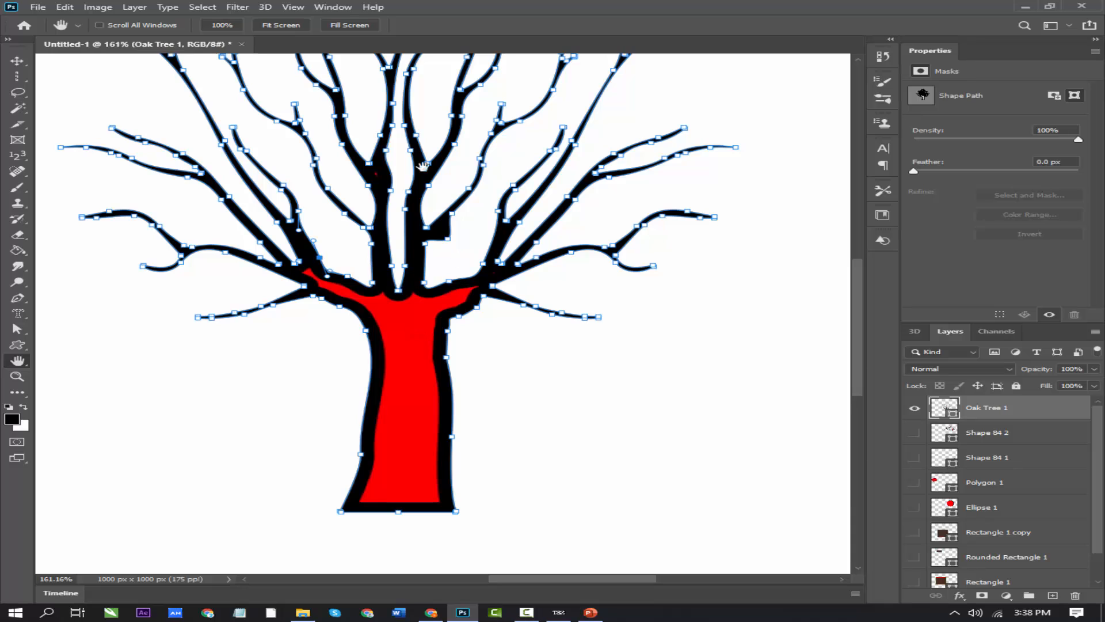
left_click_drag(412, 120, 551, 393)
left_click_drag(597, 322, 486, 370)
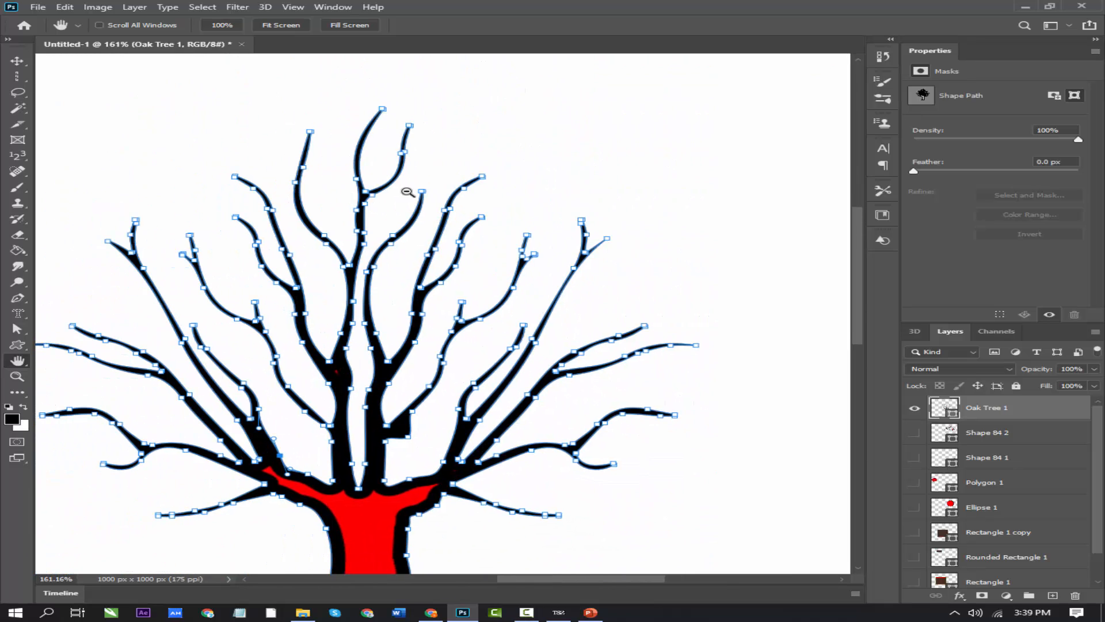
Zoom in to about 260%, inspect the tree's branches and trunk by panning, and zoom back out to 88.5%
scroll(407, 186, "up", 5)
left_click_drag(398, 157, 721, 100)
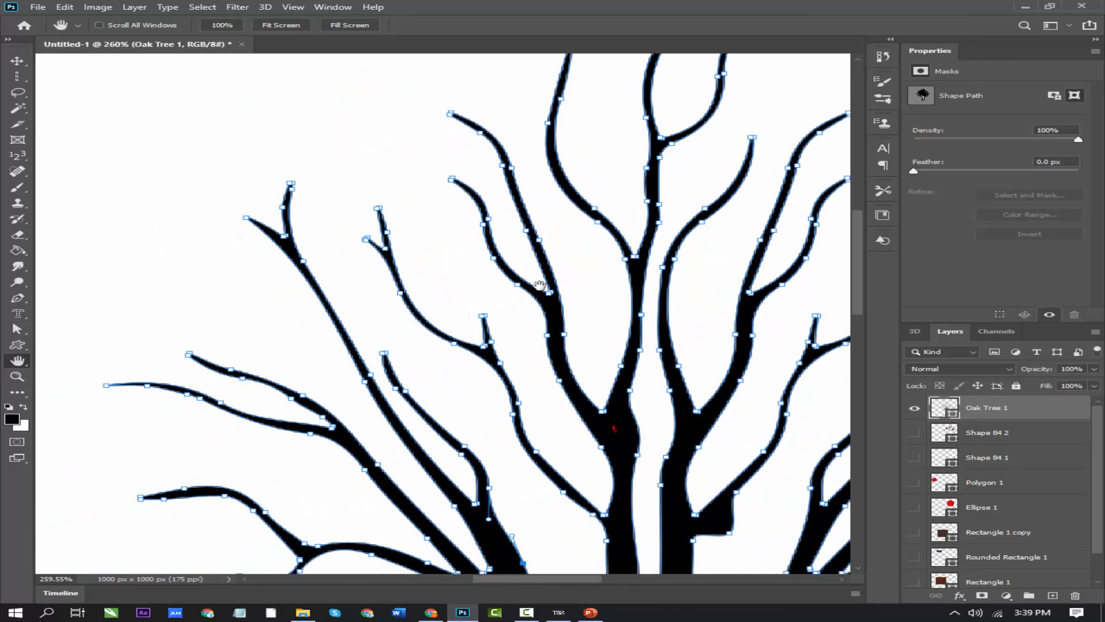
mouse_move(400, 594)
left_mouse_down()
mouse_move(296, 426)
mouse_move(325, 569)
mouse_move(425, 588)
mouse_move(415, 583)
left_mouse_up()
left_click_drag(580, 418, 501, 390)
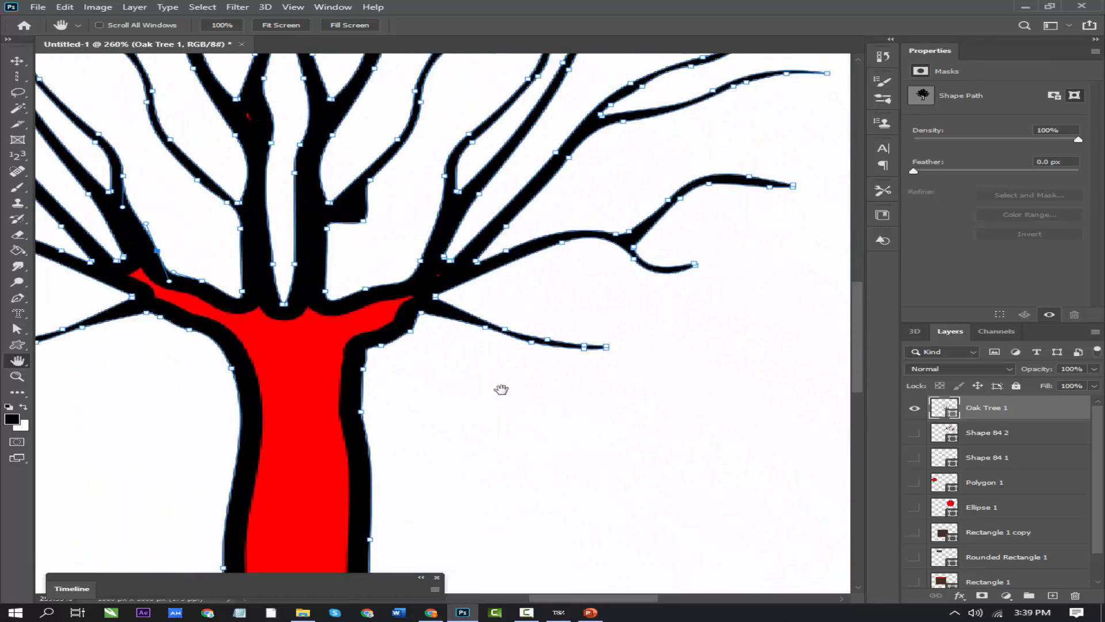
left_click_drag(364, 250, 731, 512)
left_click_drag(345, 199, 700, 496)
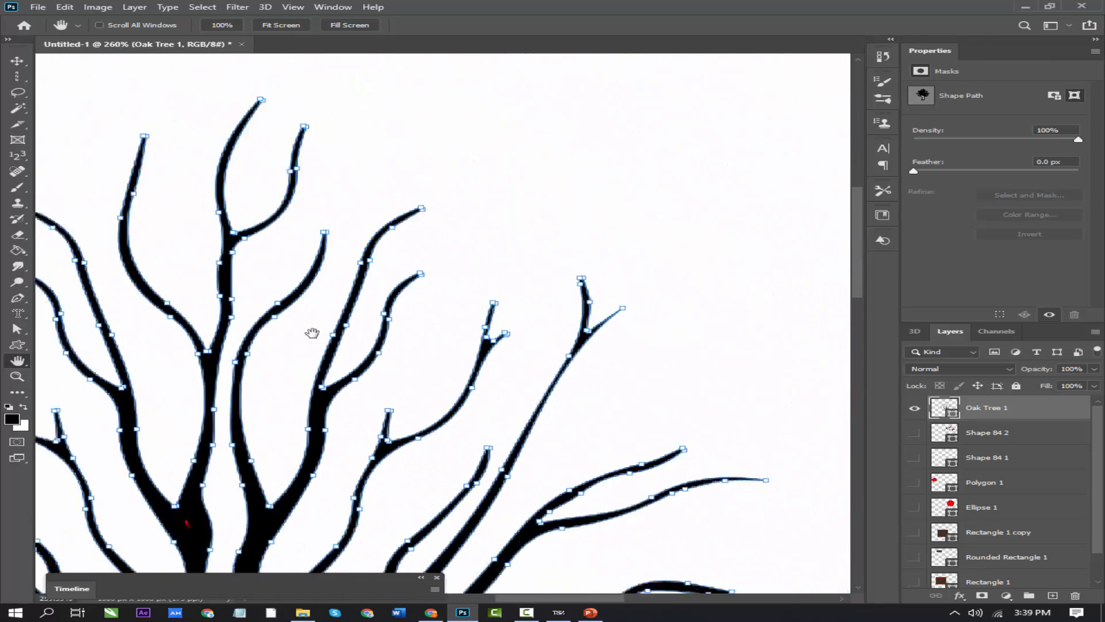
scroll(379, 306, "down", 5)
scroll(378, 306, "up", 1)
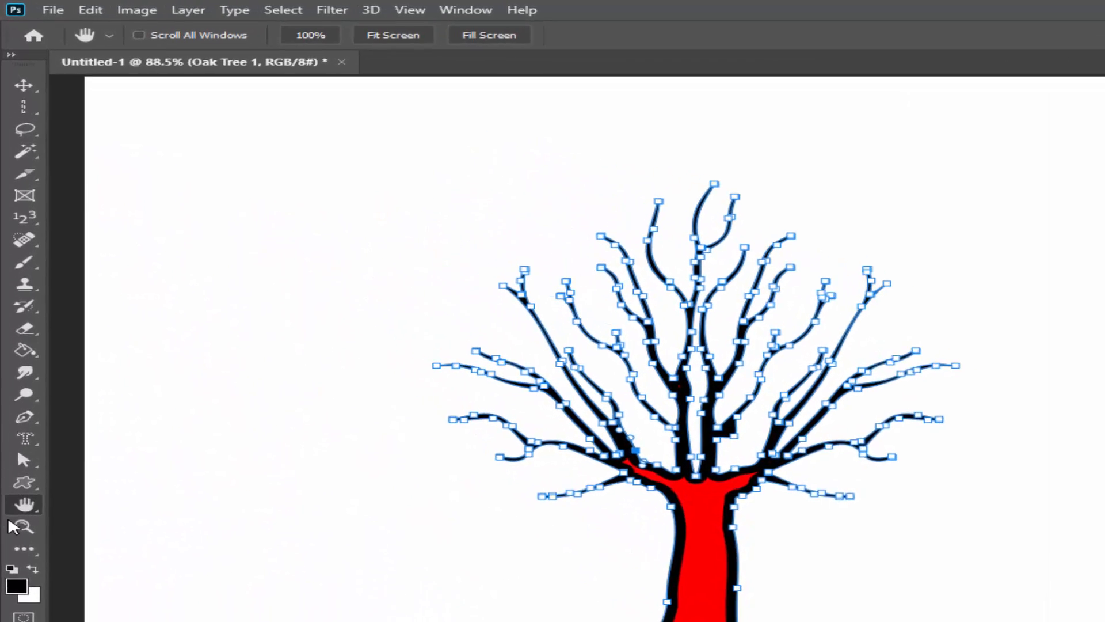
Rotate the canvas freehand with the Rotate View tool and set the view's rotation angle to 60°
left_click(14, 525)
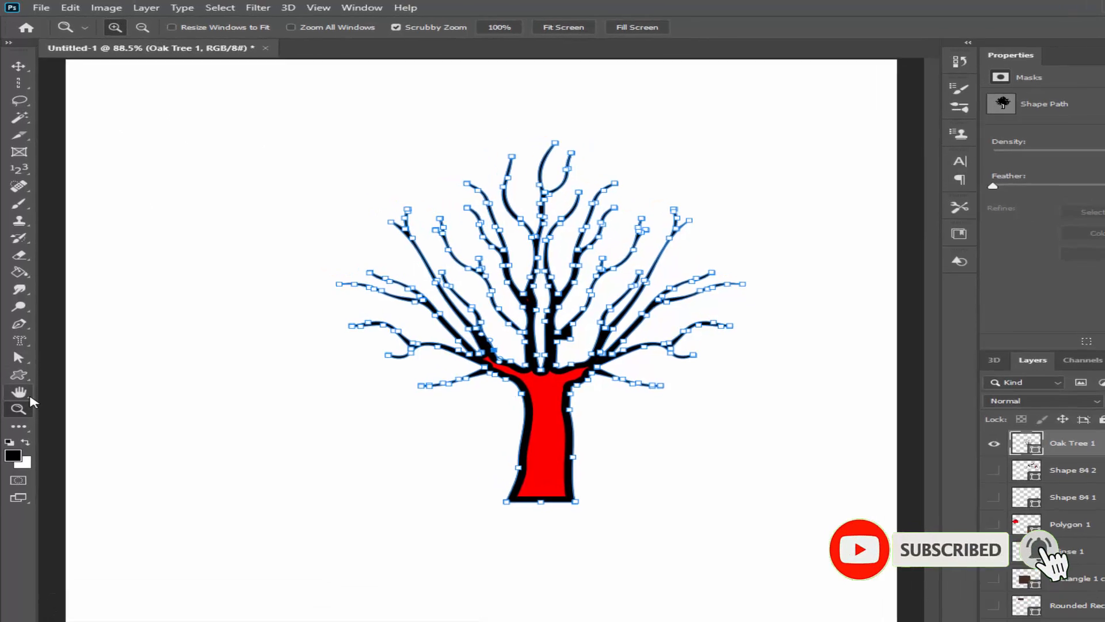
right_click(19, 361)
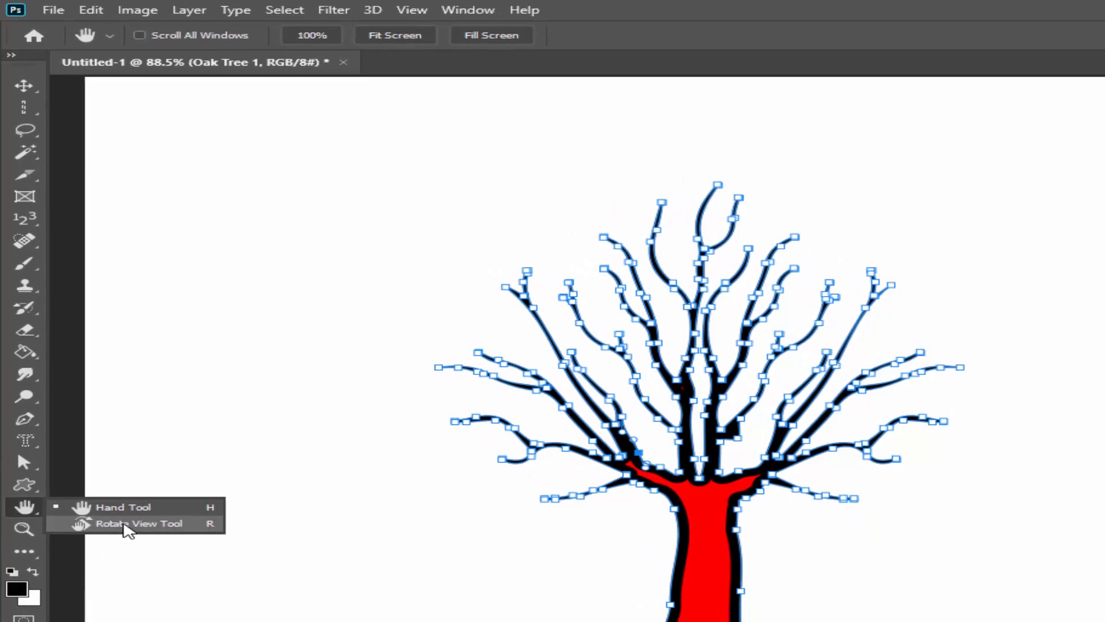
left_click(118, 538)
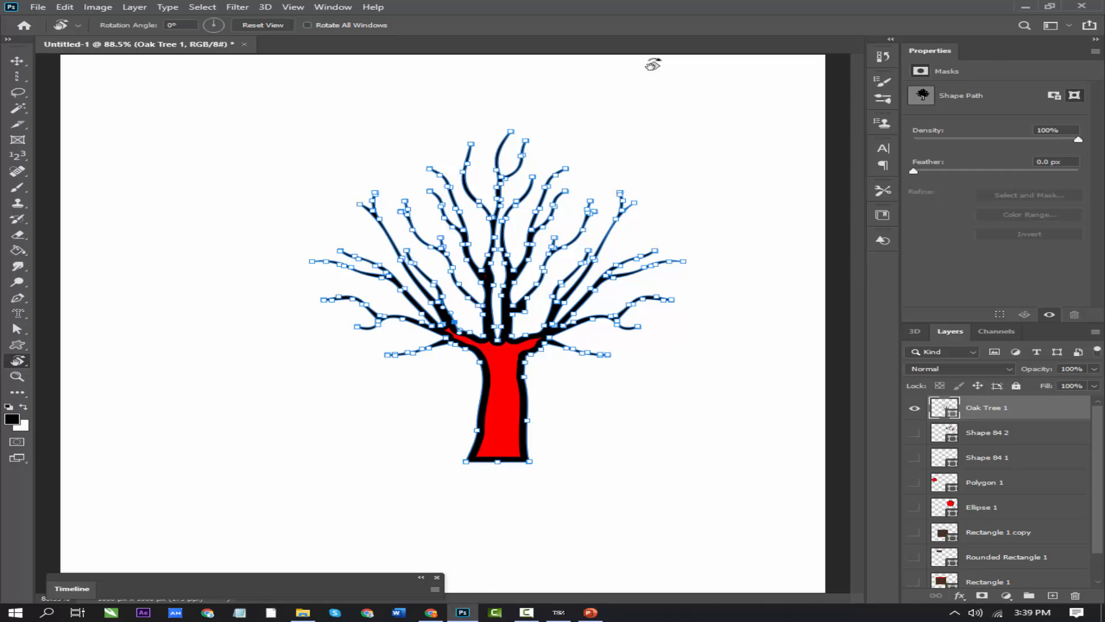
scroll(654, 68, "down", 1)
left_click_drag(574, 99, 261, 143)
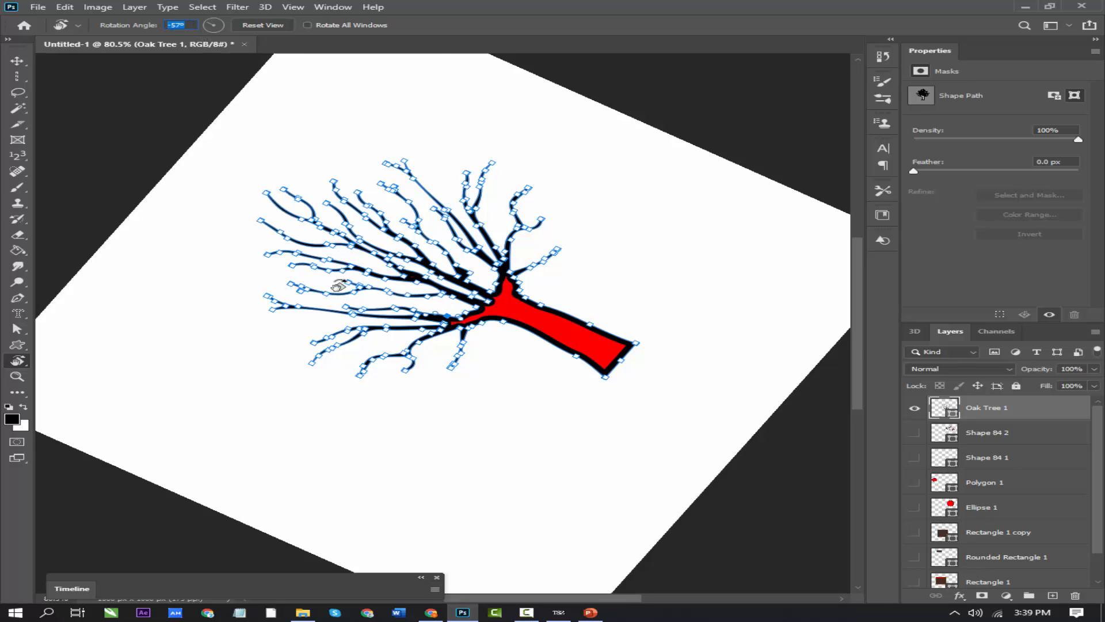
type("60")
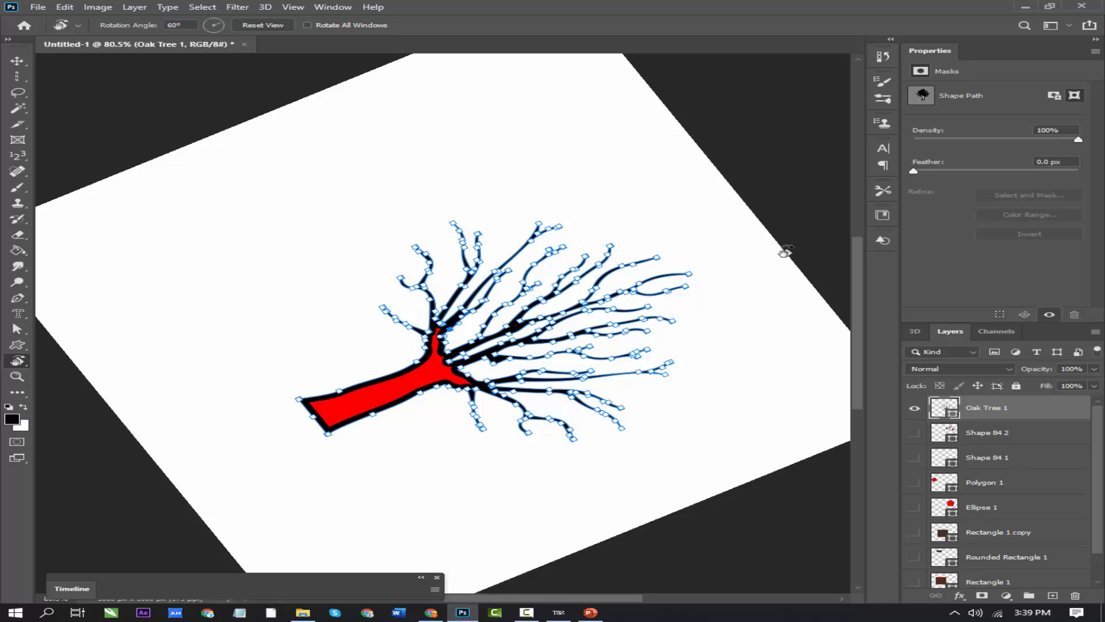
Zoom out until the whole canvas fits and set the view's rotation angle to 90°
scroll(678, 260, "down", 3)
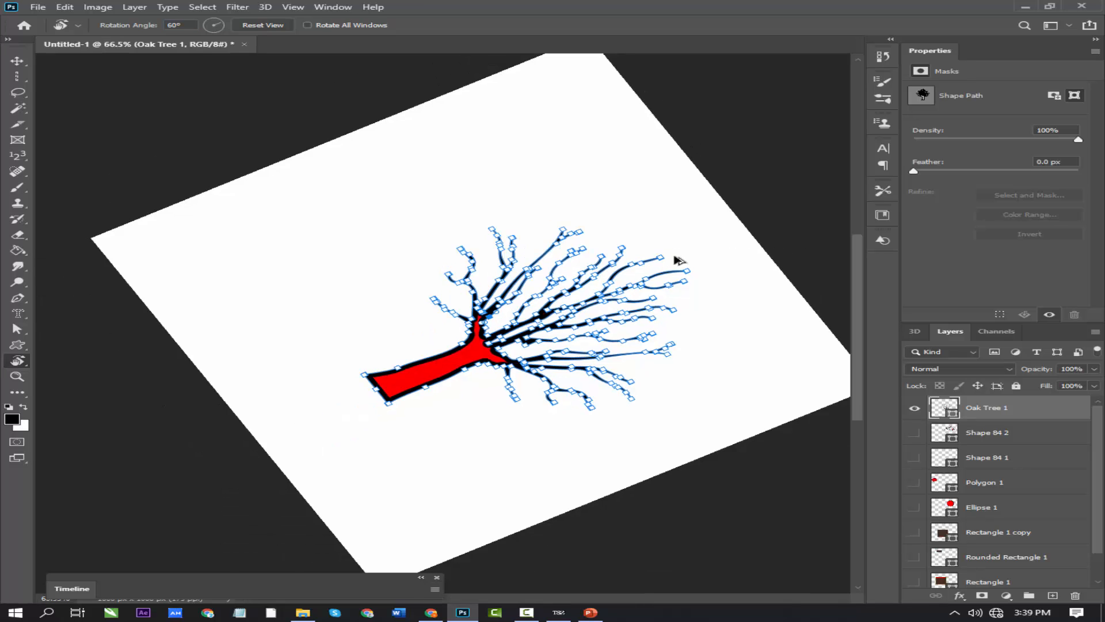
scroll(671, 259, "up", 1)
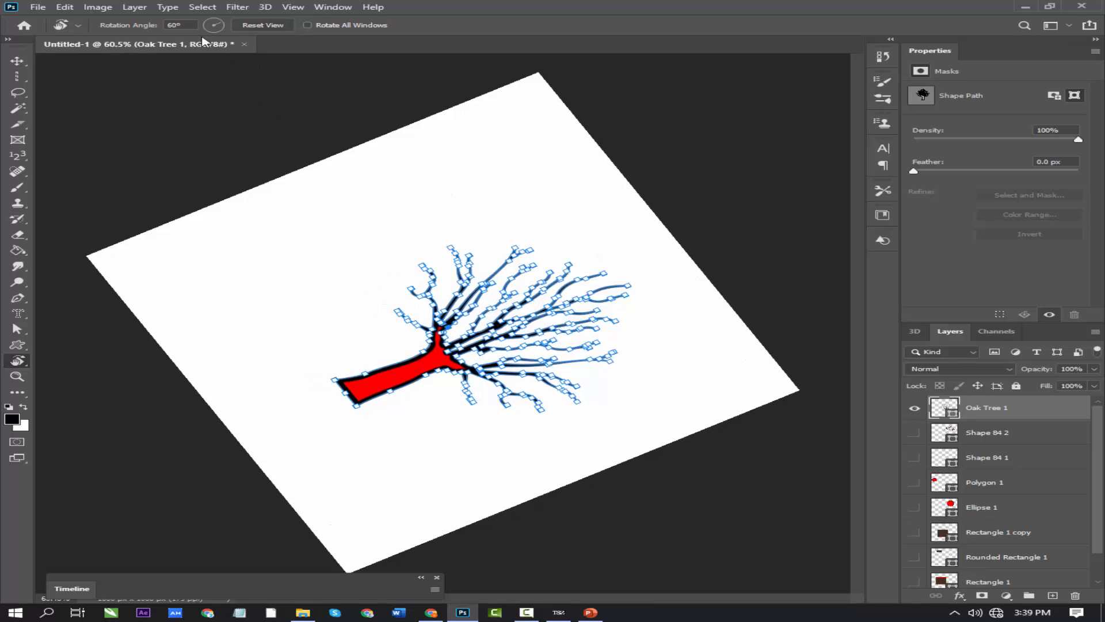
type("92")
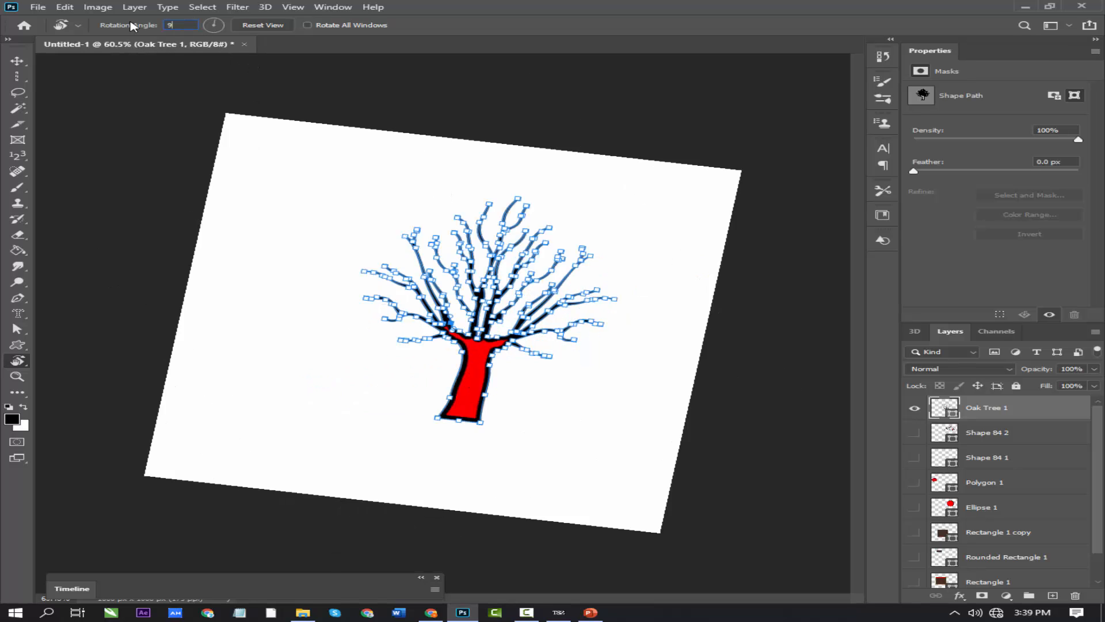
key("BackSpace")
key("BackSpace")
type("0")
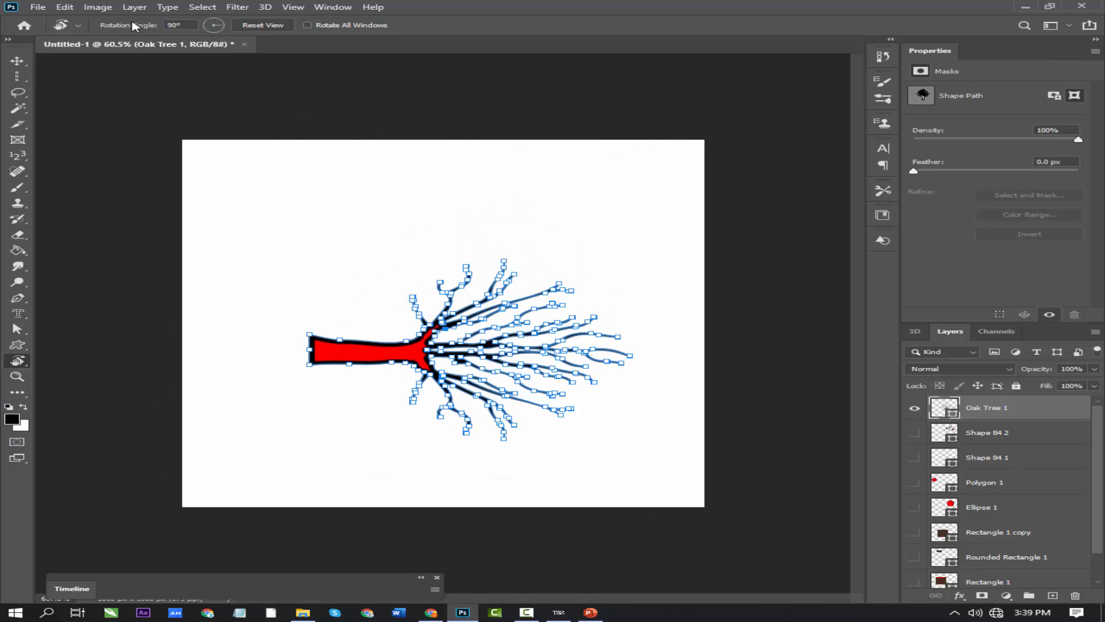
Turn the view with the rotation dial and set its rotation angle back to 0°
left_click(215, 22)
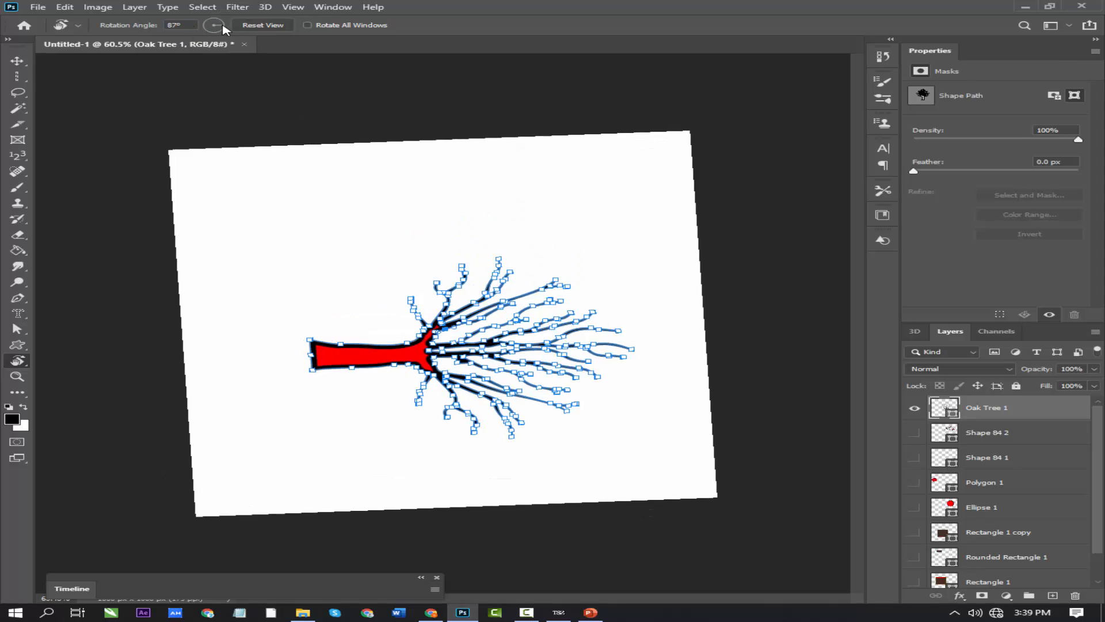
left_click_drag(215, 21, 215, 24)
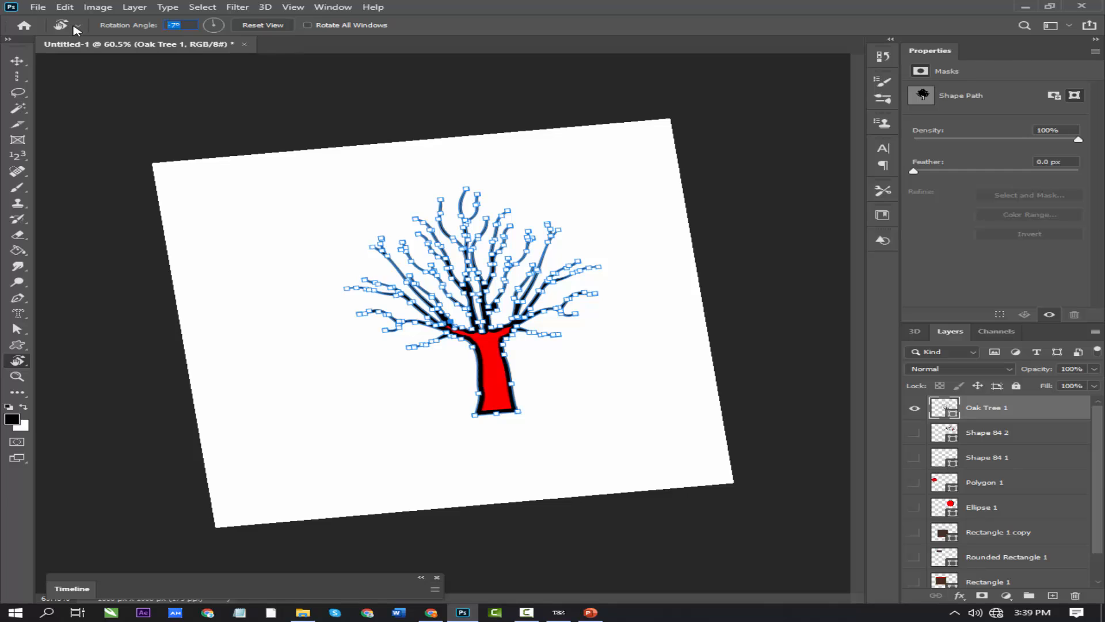
type("0")
key("Return")
scroll(494, 313, "up", 8)
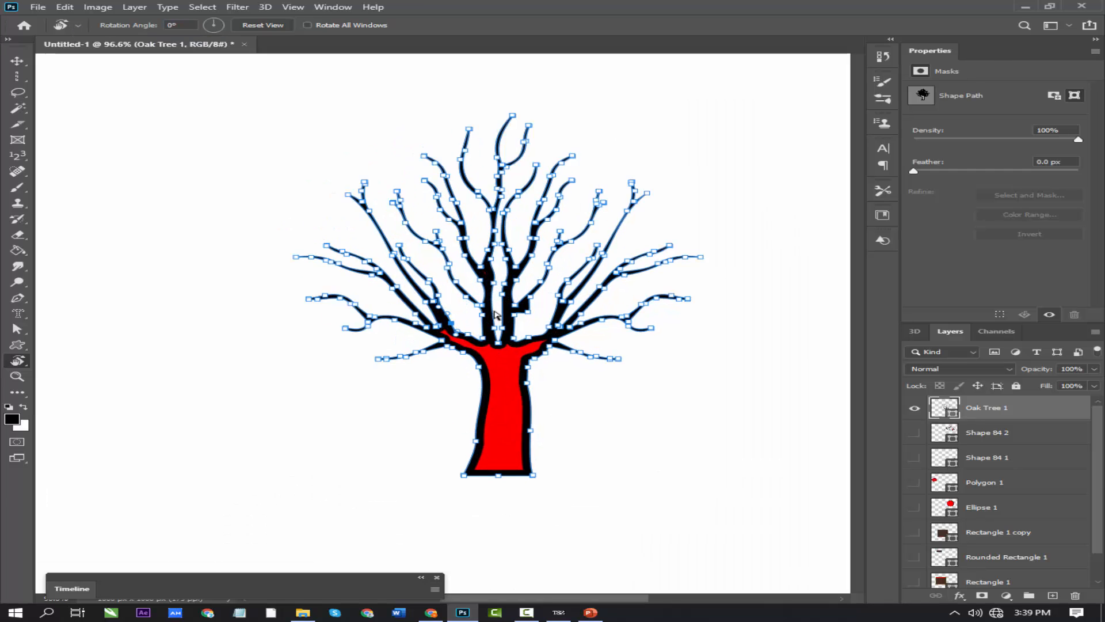
scroll(350, 347, "down", 7)
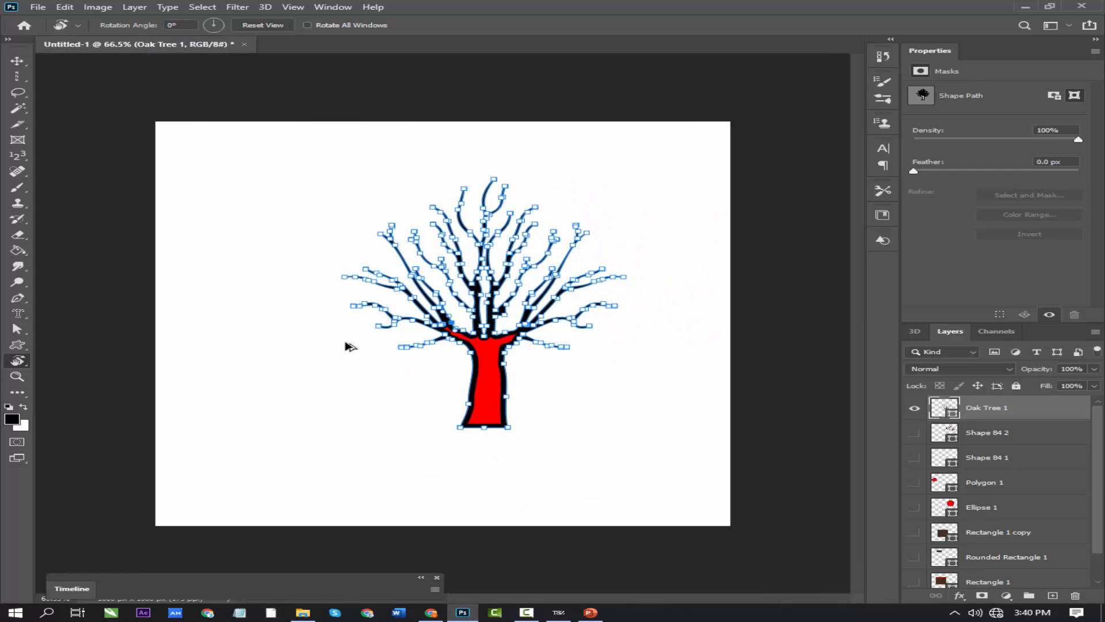
With the Zoom tool and Scrubby Zoom, zoom out to 54.5% and in to 200% on the tree's branches
left_click(16, 376)
left_click_drag(648, 274, 606, 272)
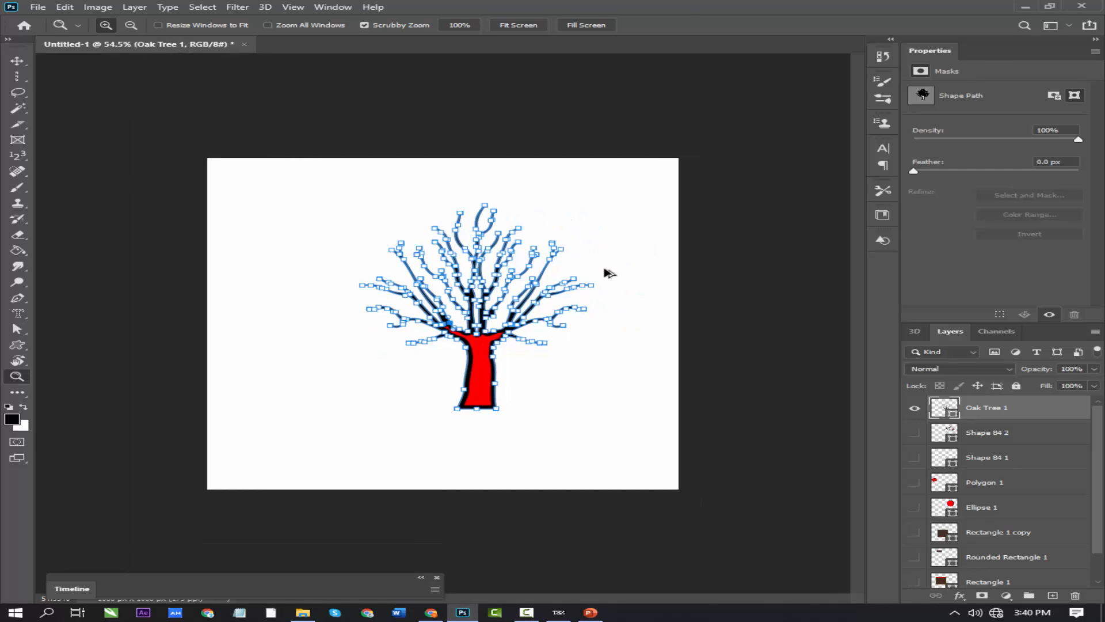
left_click(471, 282)
left_click_drag(472, 282, 493, 284)
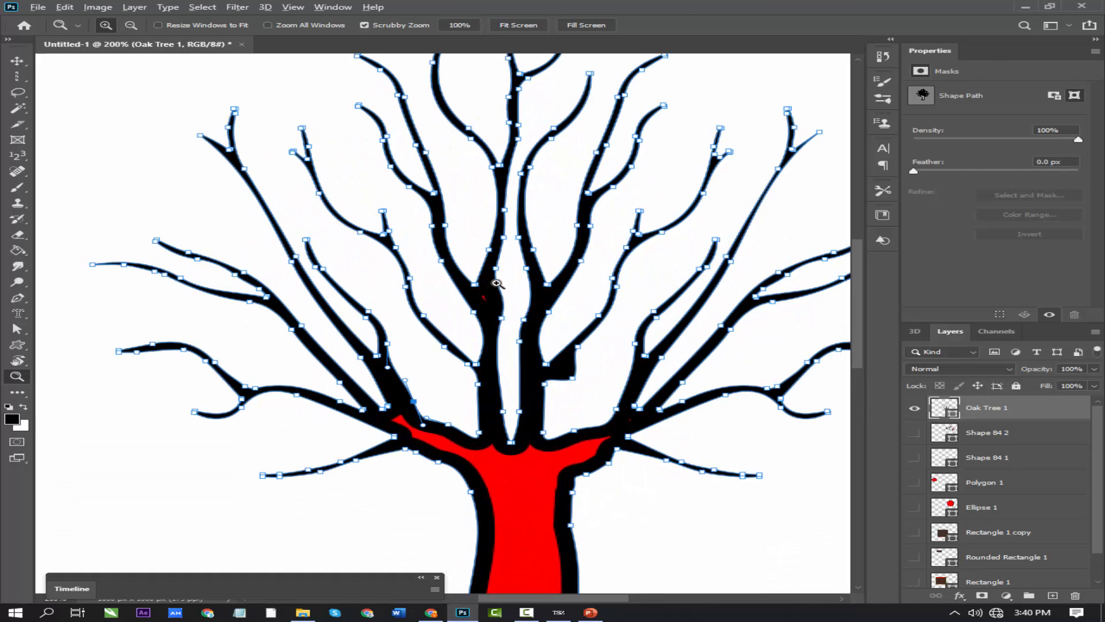
key("alt")
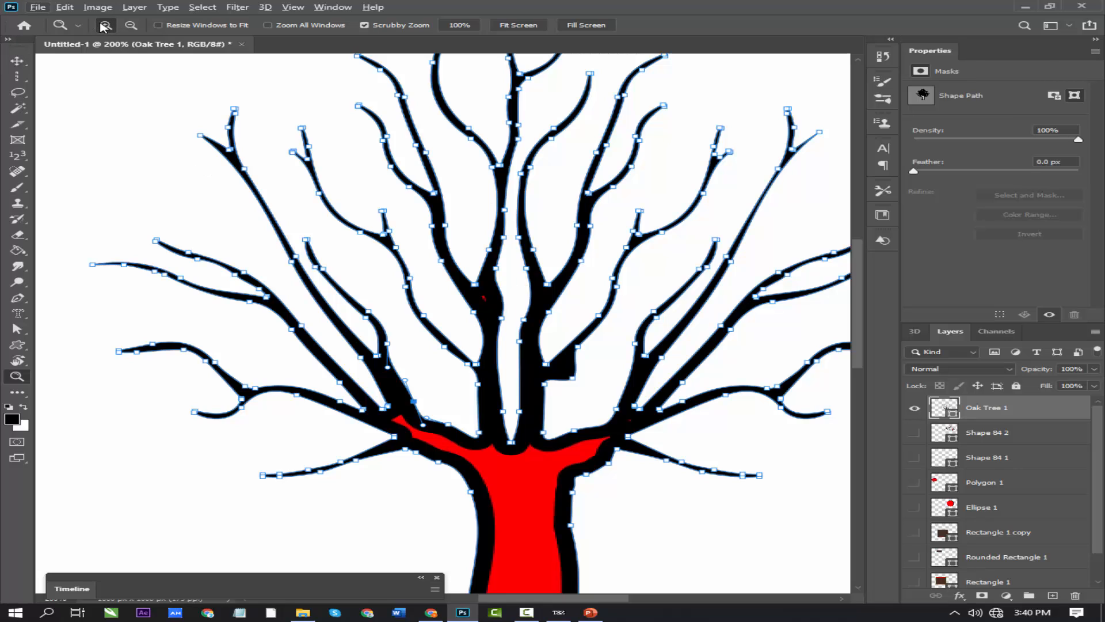
Switch the Zoom tool to zoom-out mode and back to zoom-in, and temporarily reverse it to zoom out to 50%
left_click(132, 26)
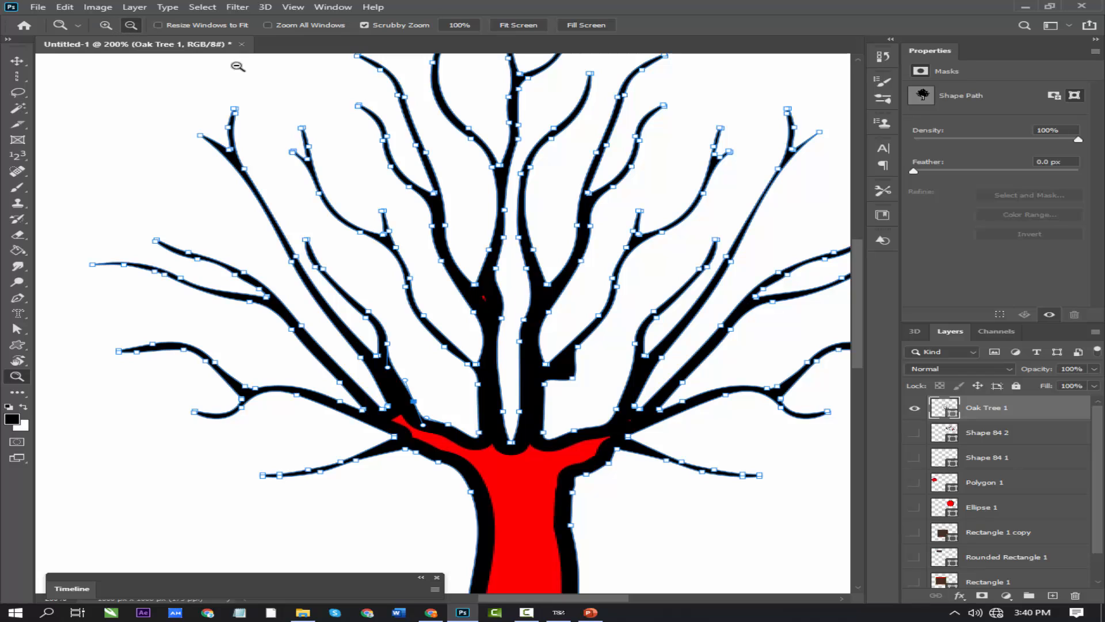
left_click(106, 26)
key("alt")
left_click(592, 264, "alt")
left_click(590, 264, "alt")
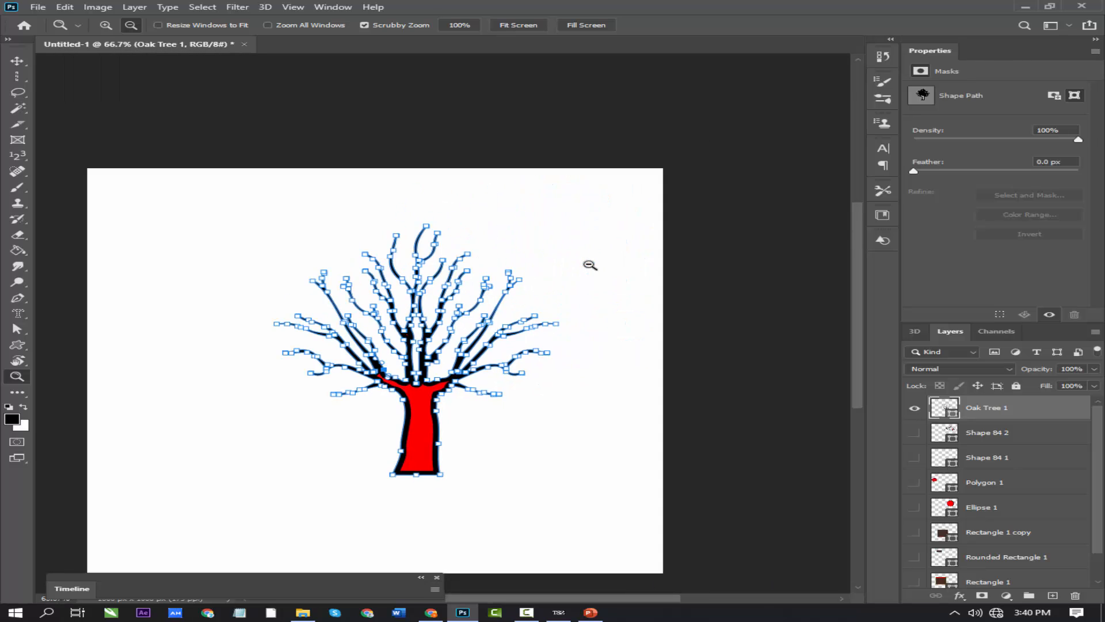
left_click(375, 405, "alt")
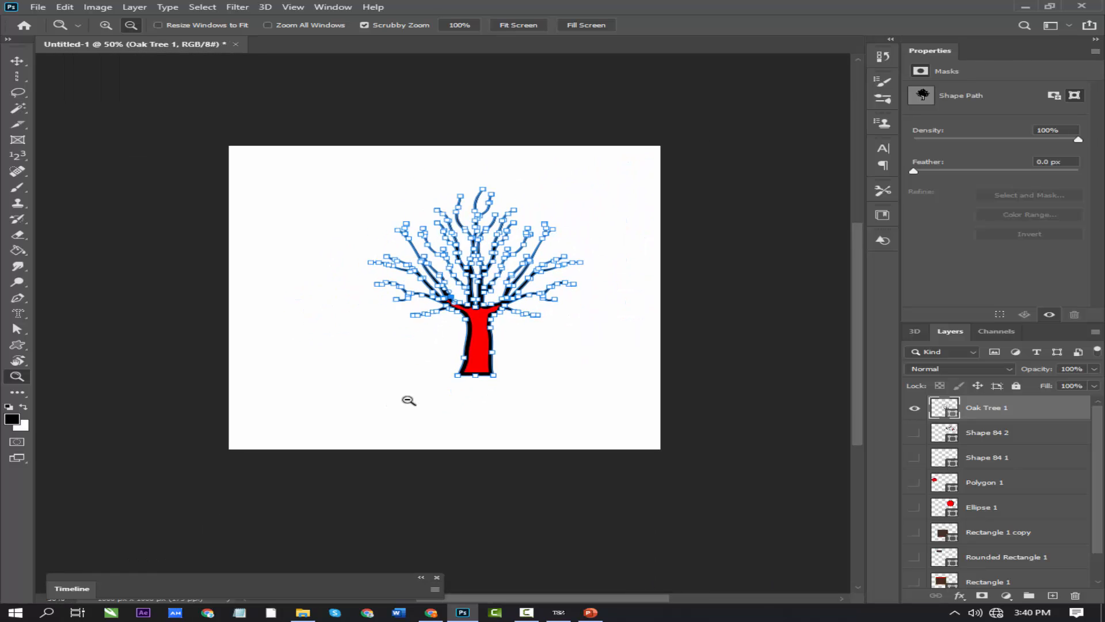
Zoom in to 200% on the tree's branches and zoom back out to 50%
left_click(488, 276)
left_click(488, 276)
left_click(533, 273)
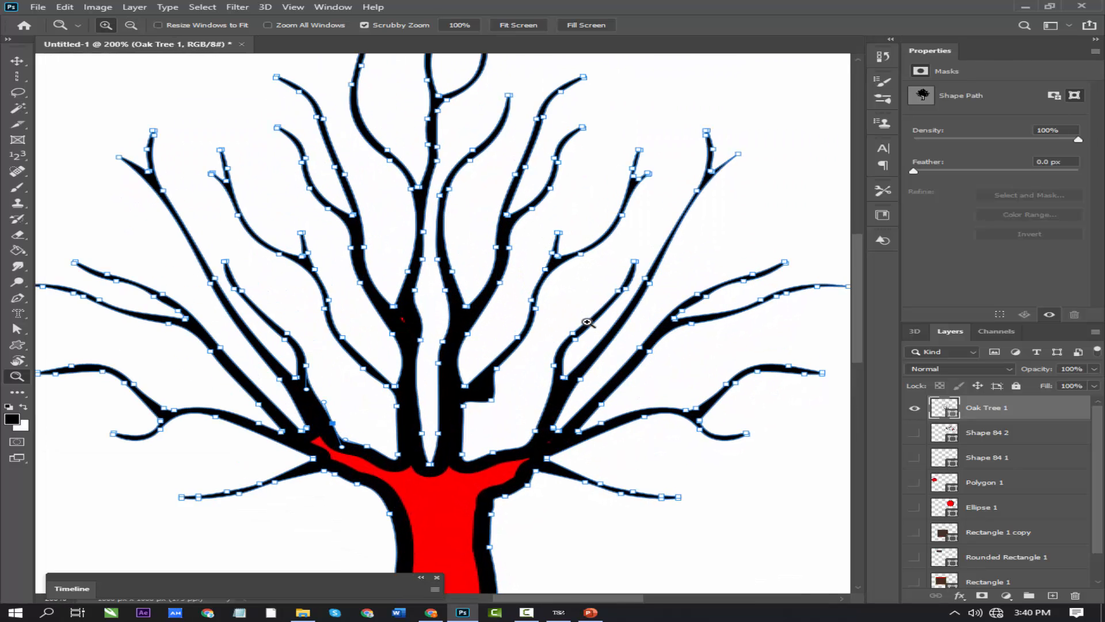
left_click(593, 374, "alt")
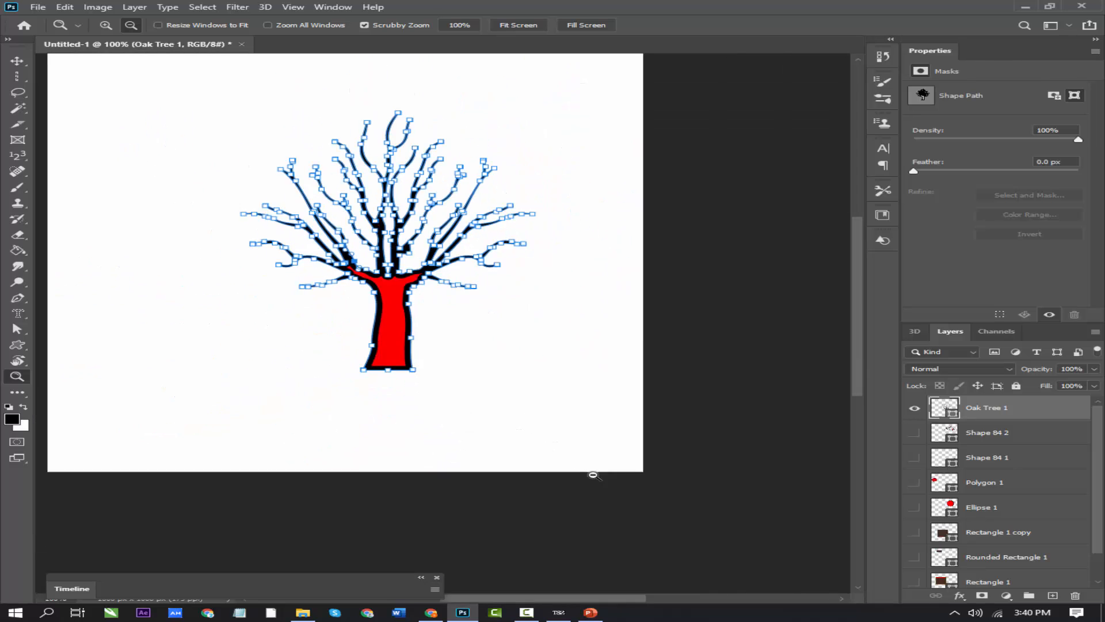
left_click(593, 475, "alt")
left_click(298, 173, "alt")
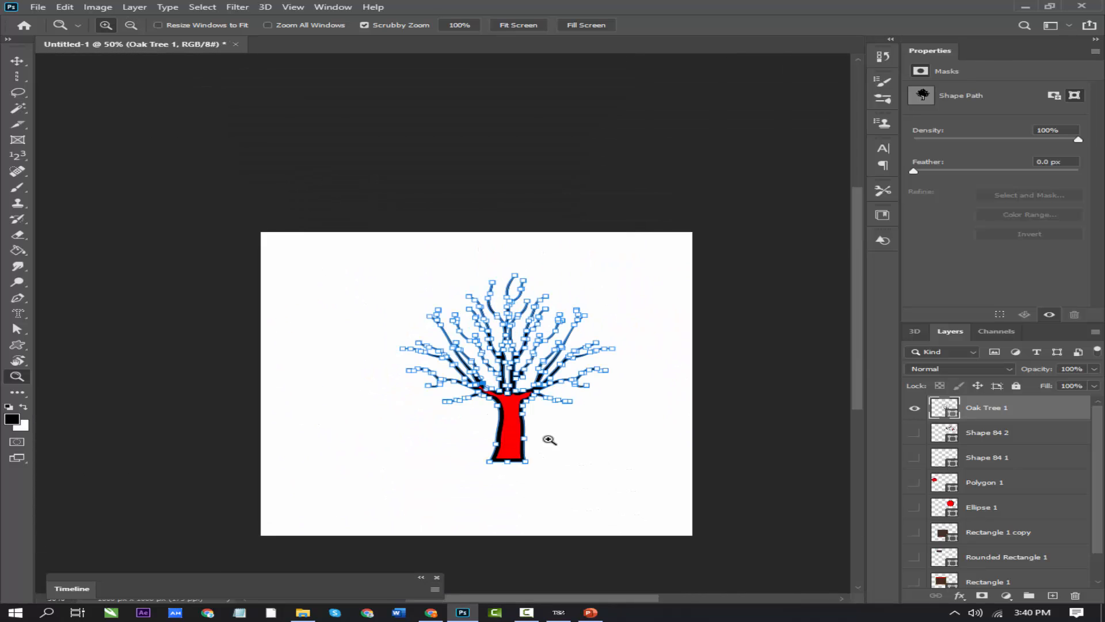
Zoom in to 100% on the tree and fit the whole canvas on screen
left_click(579, 454)
left_click(580, 456)
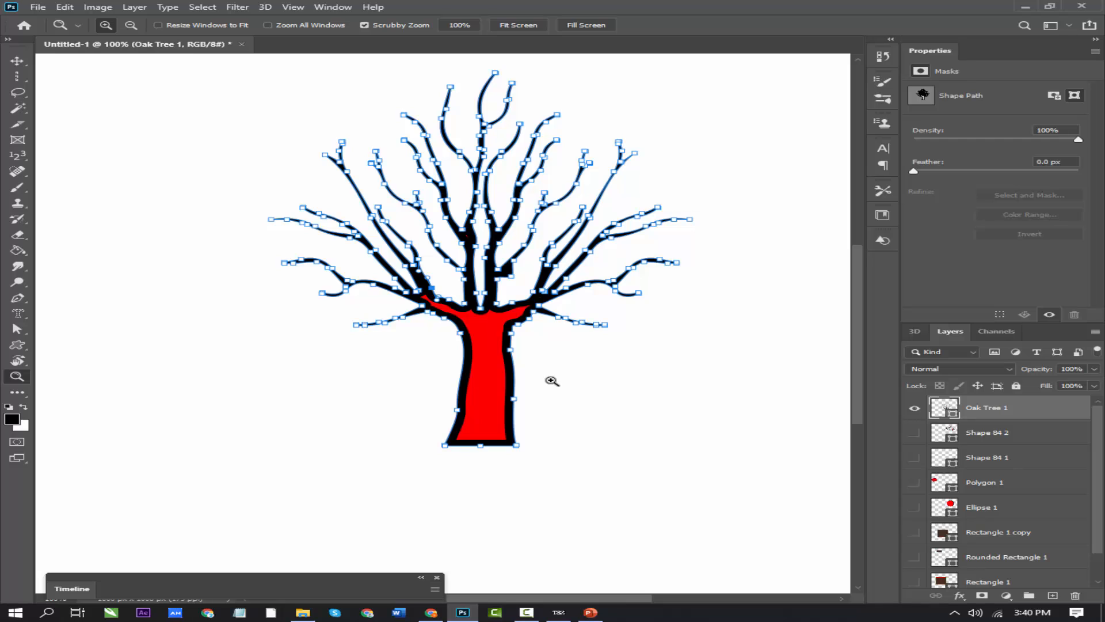
key("ctrl+0")
scroll(551, 380, "down", 1)
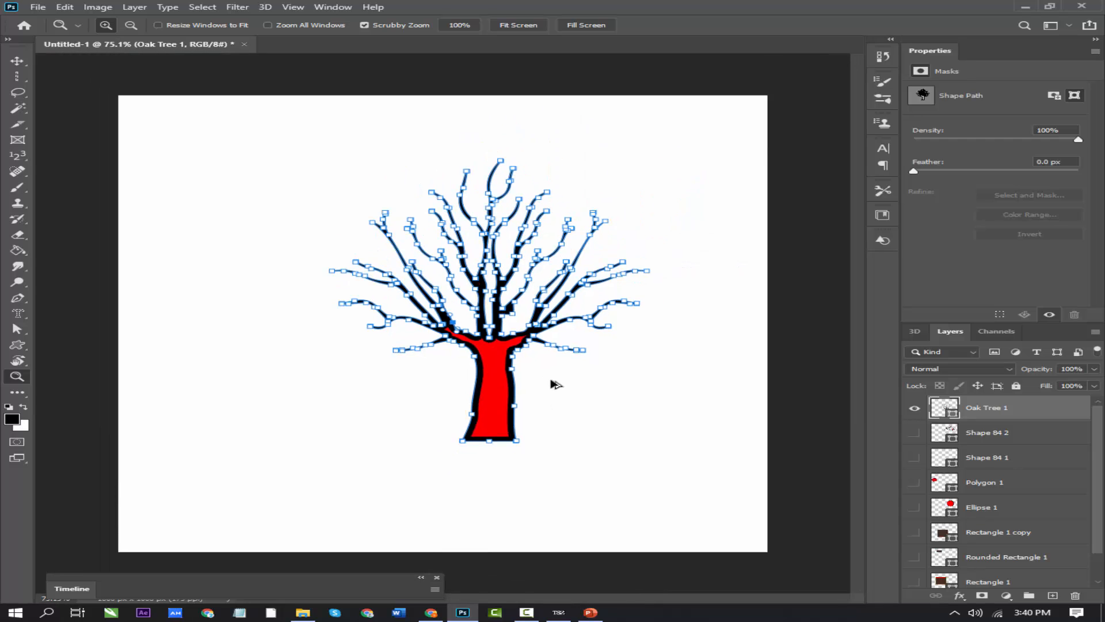